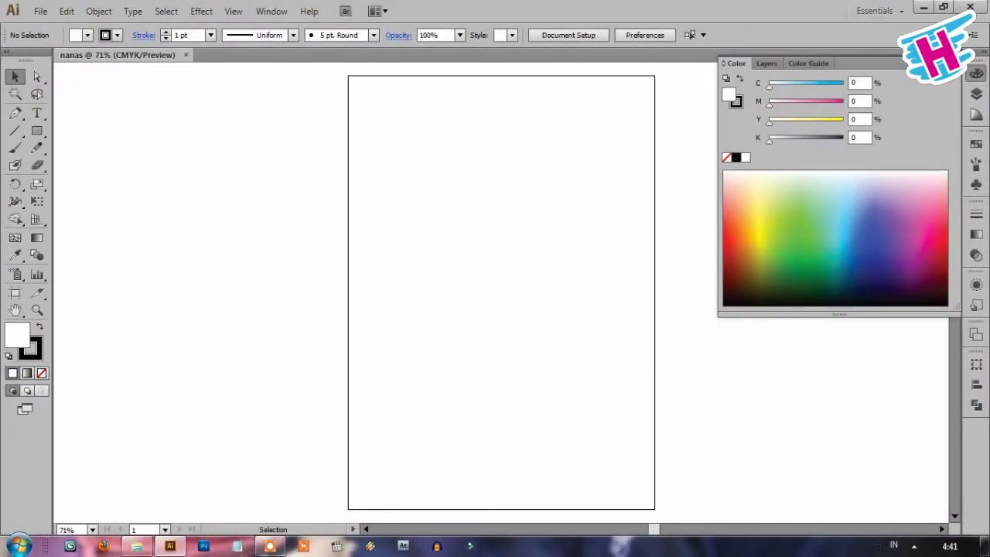
Step: Draw an oval ellipse near the page centre for the pineapple body
key(l)
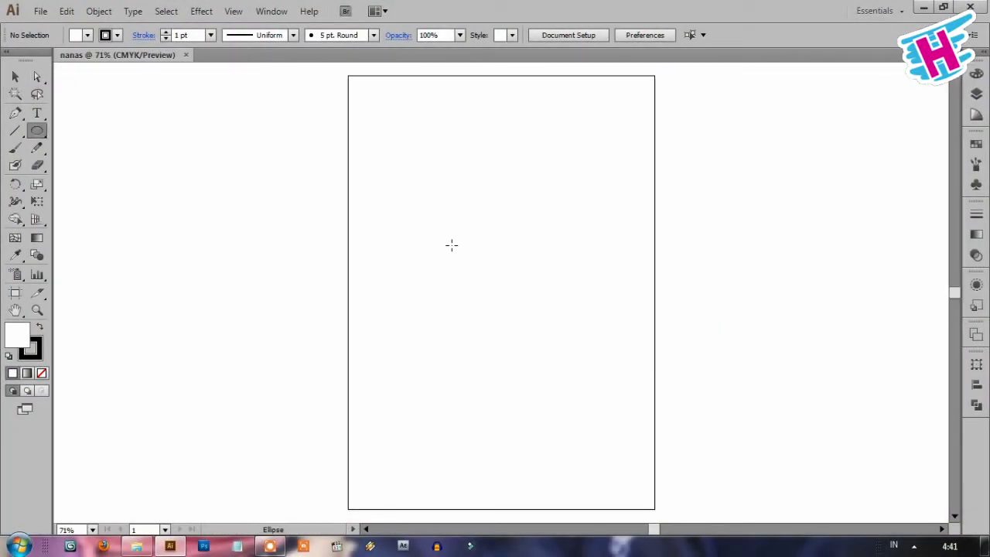
drag(407, 184, 579, 394)
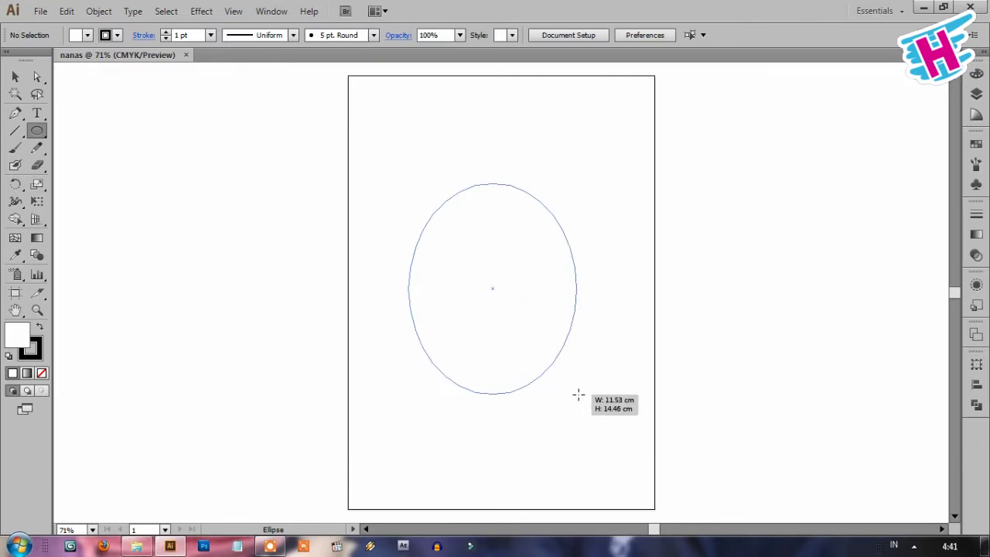
drag(578, 395, 564, 383)
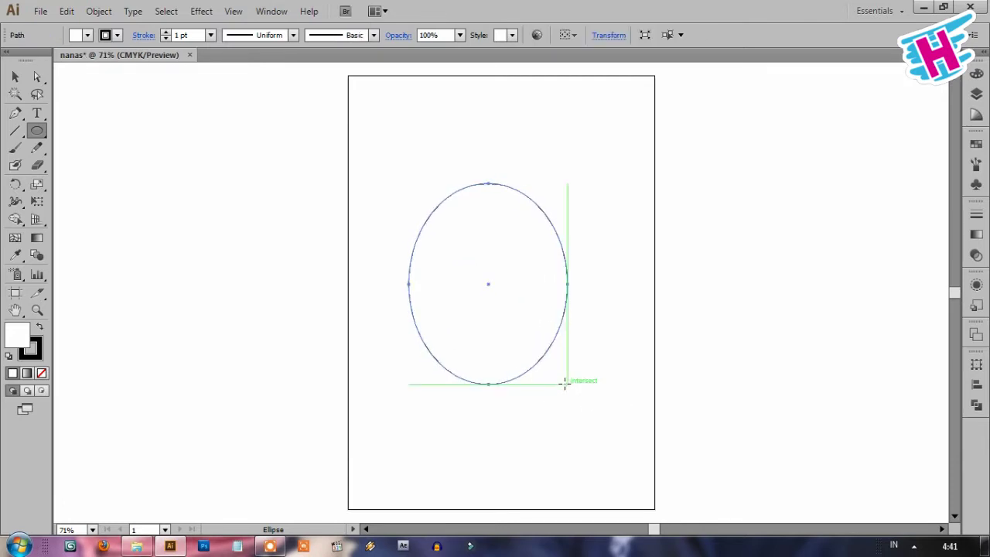
Step: Flatten the oval's top and bottom anchors and stretch it to about 13.37 cm tall
key(a)
drag(475, 166, 519, 235)
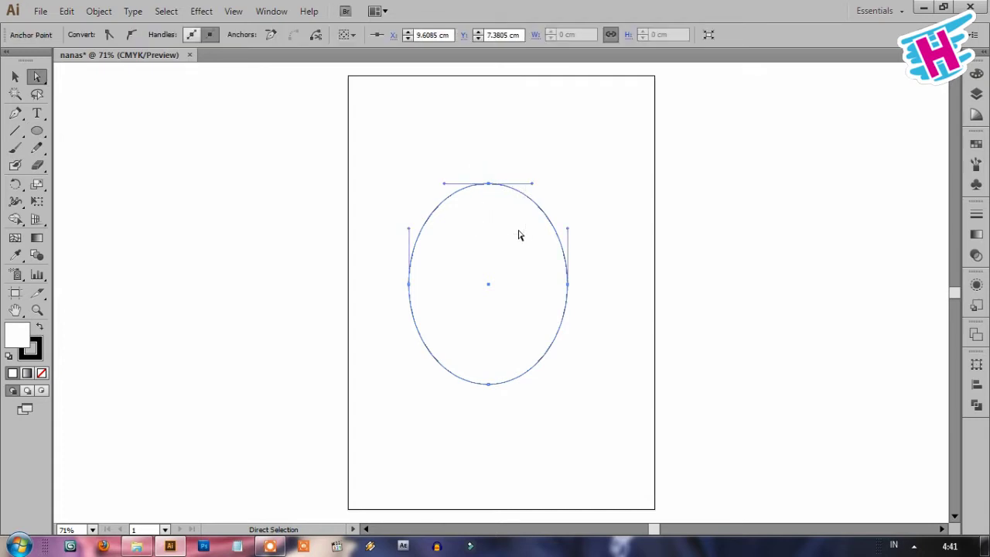
drag(488, 184, 492, 205)
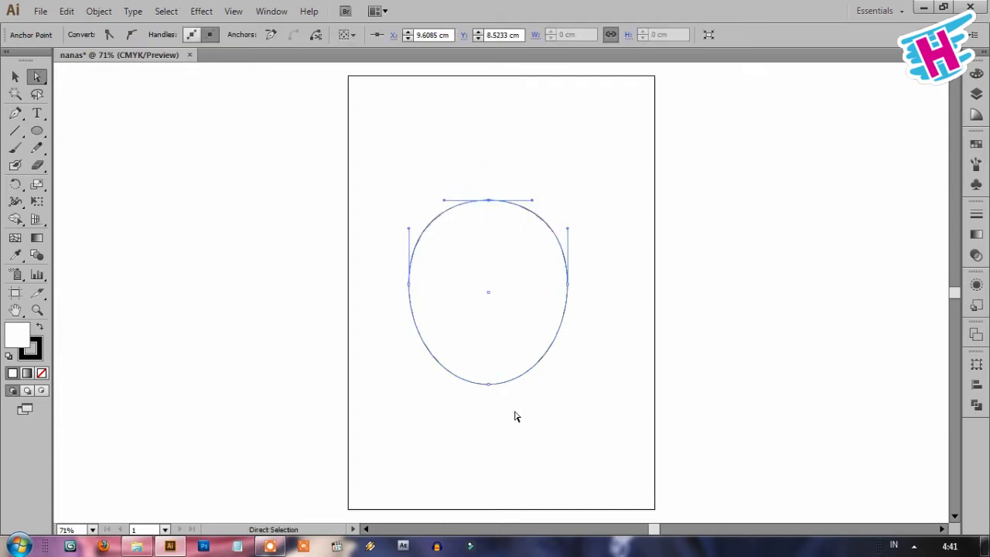
mouse_move(510, 416)
mouse_down()
mouse_move(470, 353)
mouse_move(488, 356)
mouse_up()
click(14, 77)
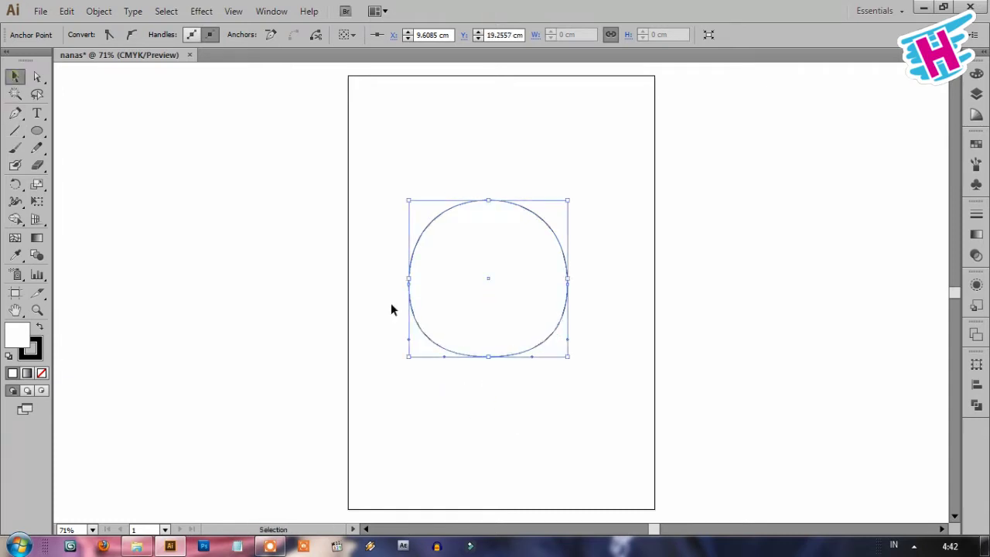
drag(488, 356, 490, 393)
click(626, 393)
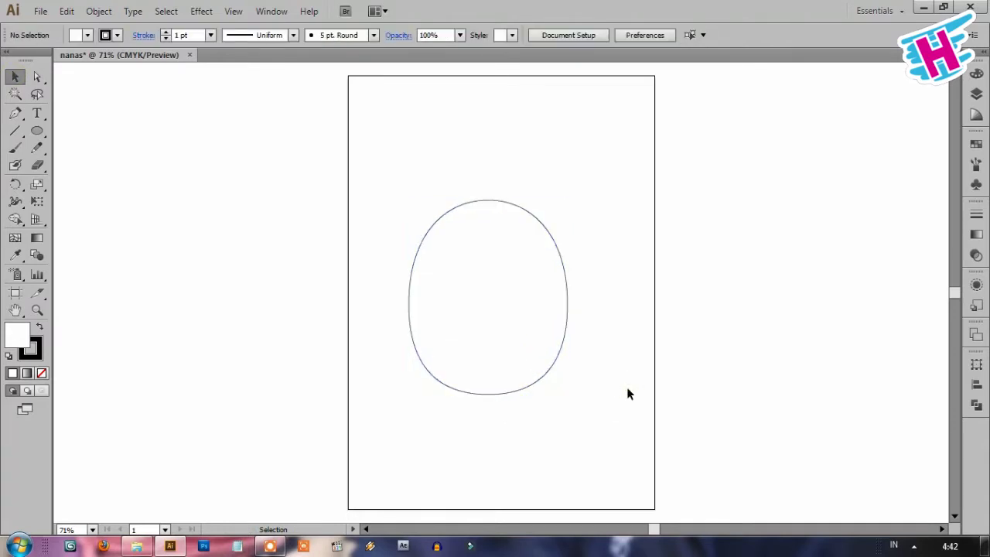
Step: Set the body outline's stroke weight to 6 pt
click(15, 113)
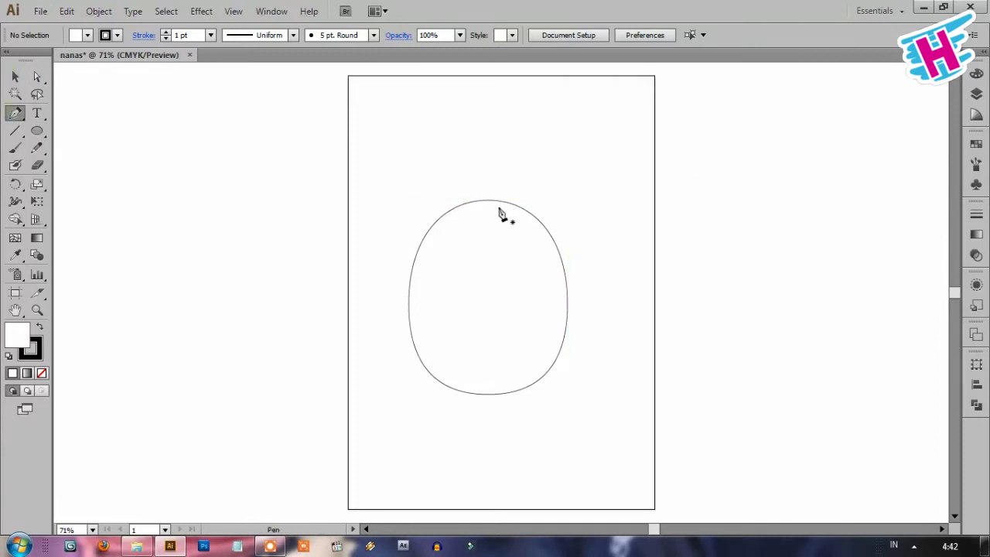
key(v)
click(494, 290)
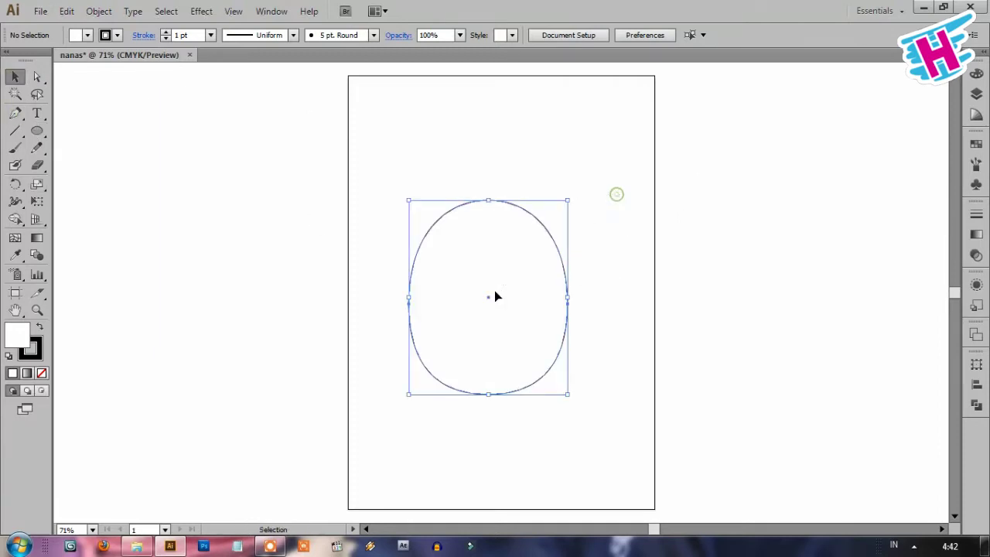
click(211, 36)
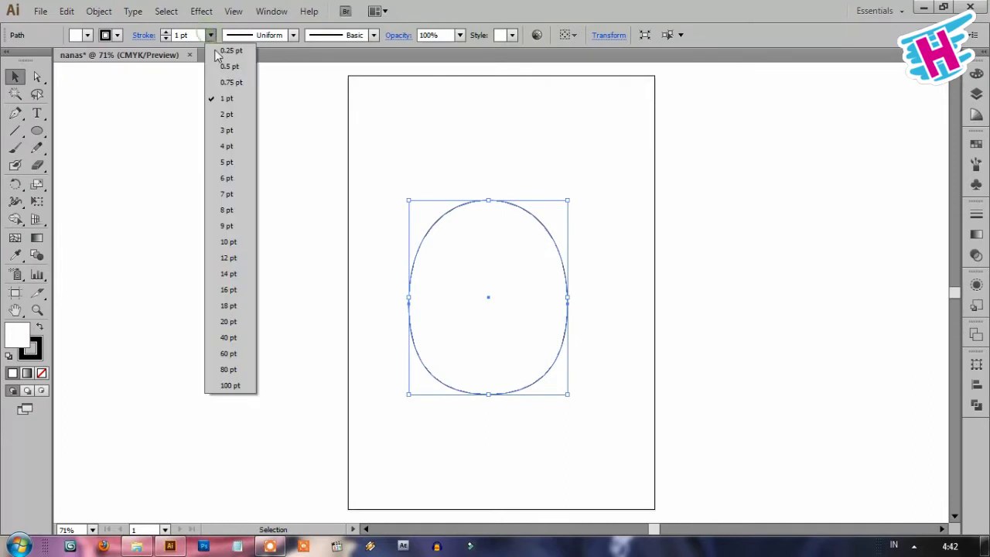
click(237, 180)
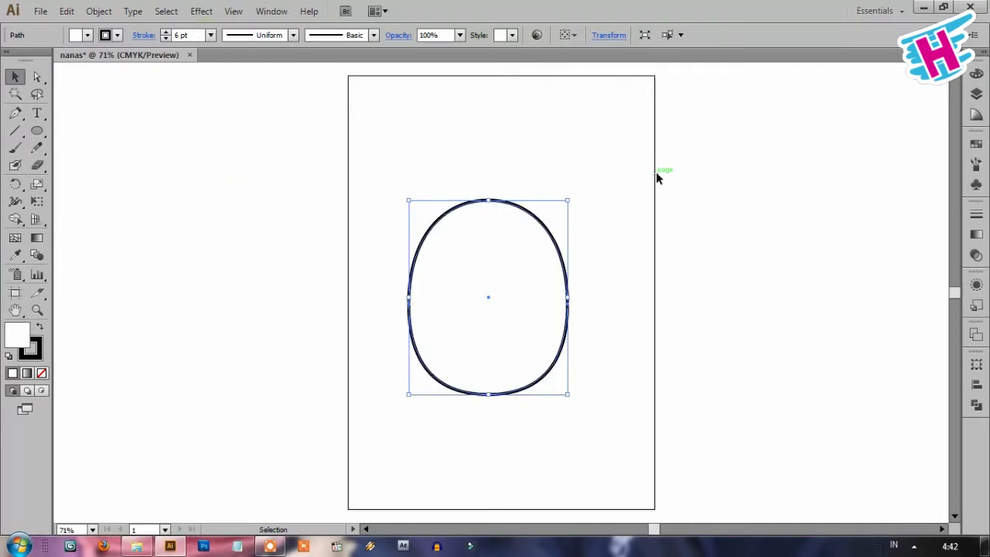
Step: Zoom to 150% and pen-draw a closed, hook-shaped leaf on the body's top left
key(p)
key(ctrl+equal)
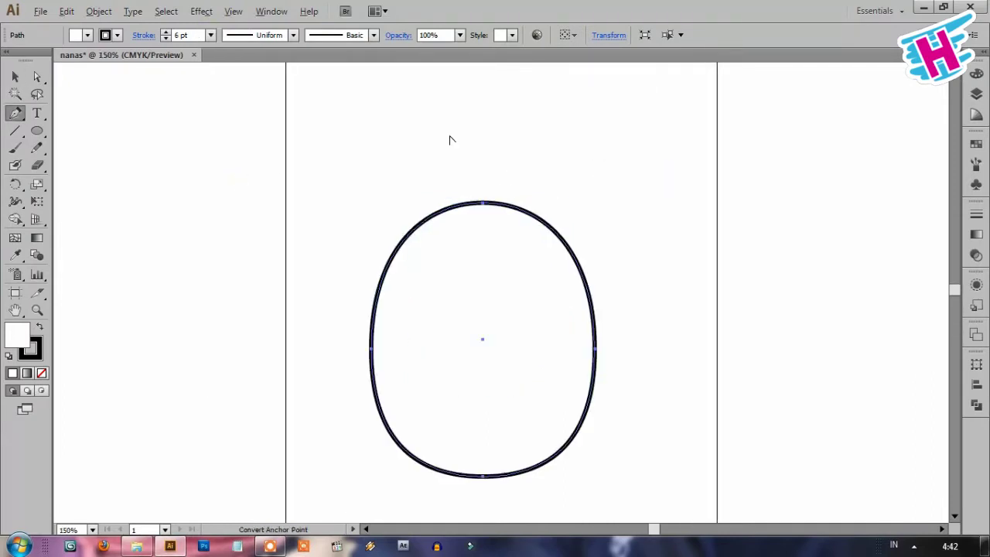
key(ctrl+equal)
drag(503, 142, 522, 217)
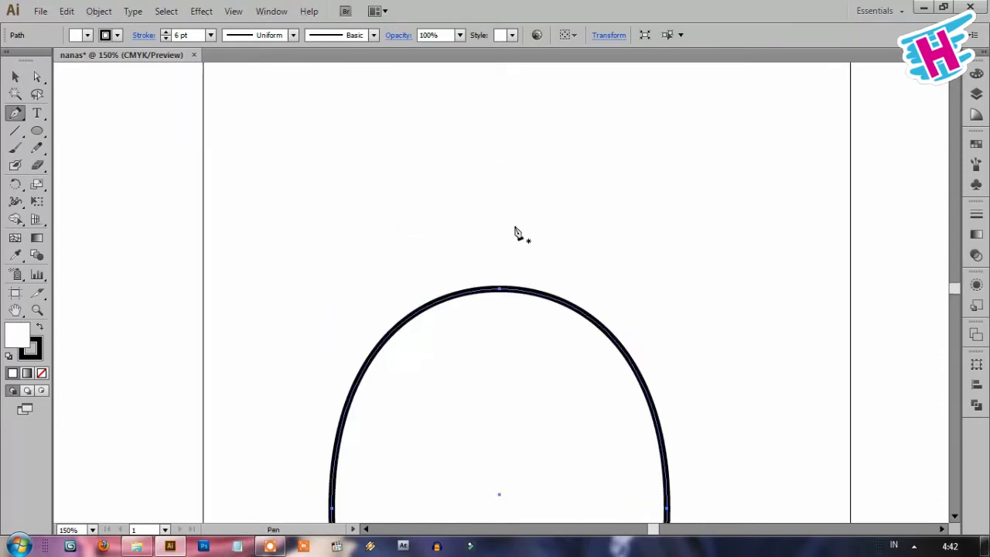
click(442, 309)
mouse_move(402, 243)
mouse_down()
mouse_move(367, 229)
mouse_move(412, 213)
mouse_move(470, 219)
mouse_up()
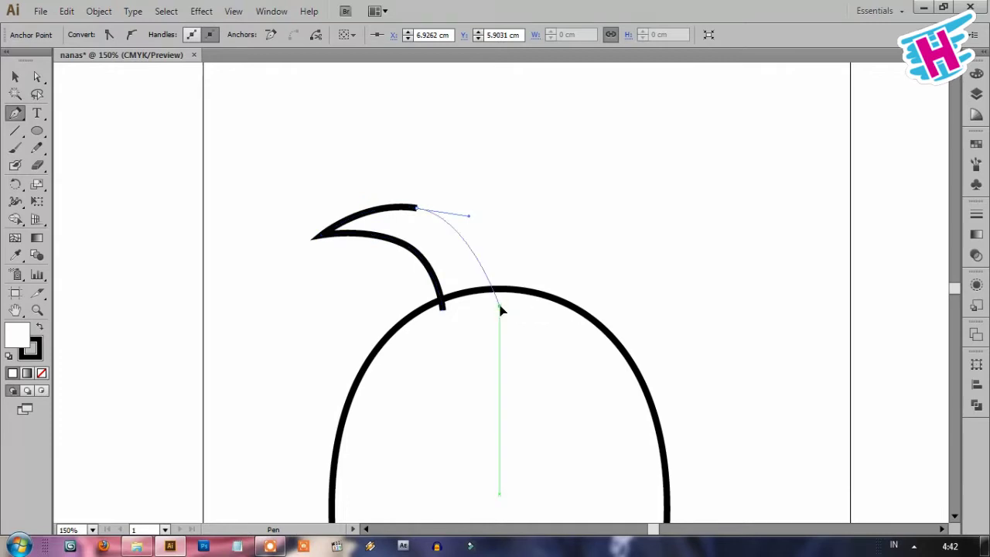
click(500, 307)
drag(504, 331, 506, 334)
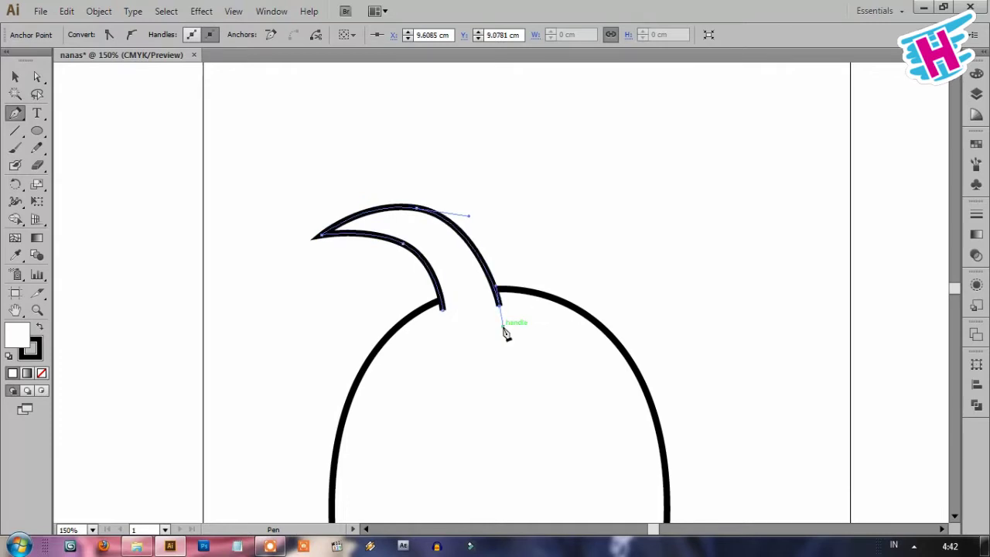
click(442, 308)
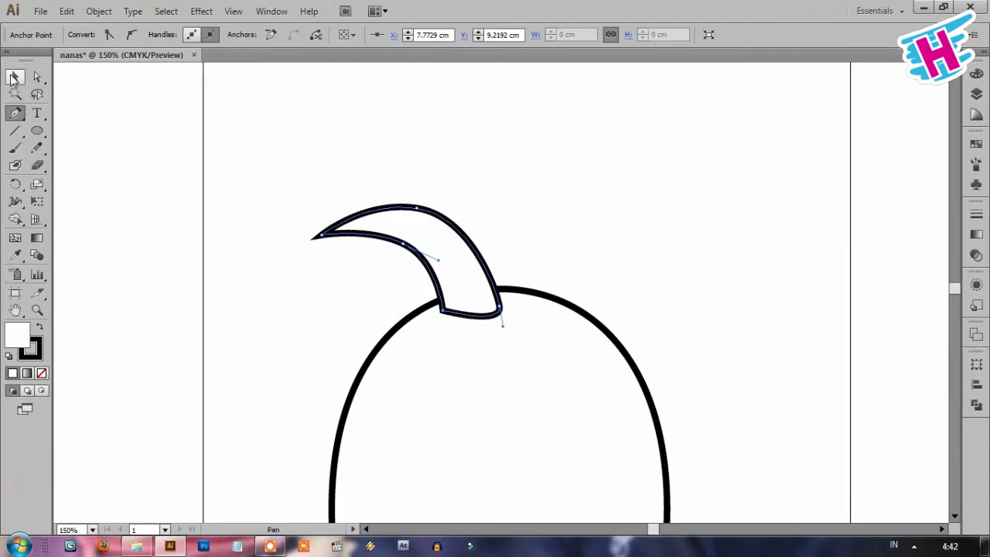
click(14, 76)
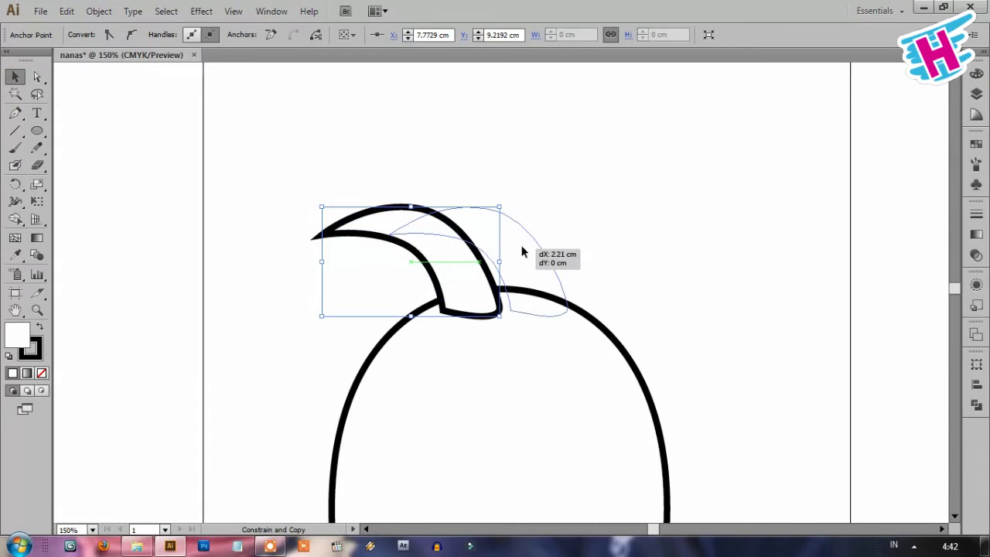
Step: Duplicate the leaf, reflect the copy vertically, and move it to the right
drag(456, 259, 524, 259)
right_click(516, 242)
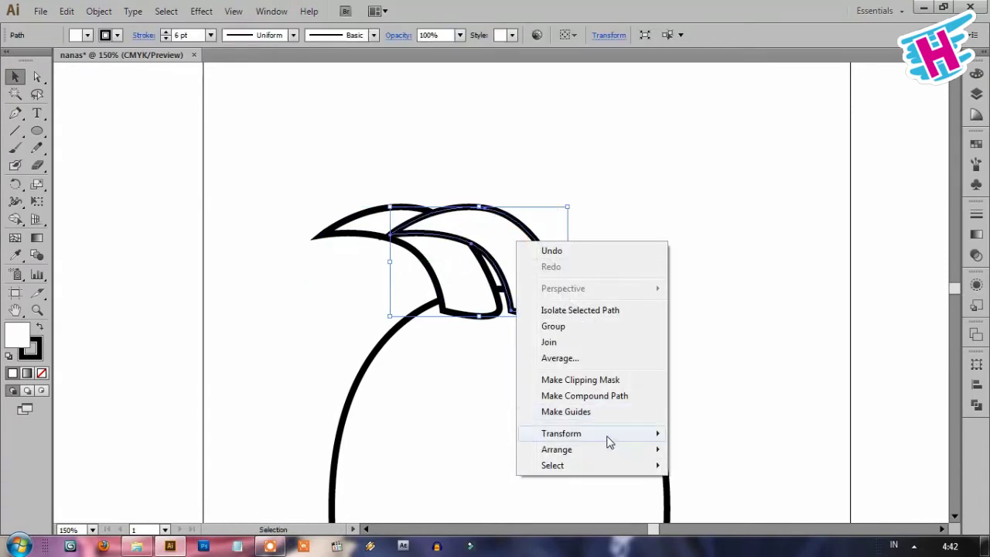
mouse_move(561, 433)
click(704, 358)
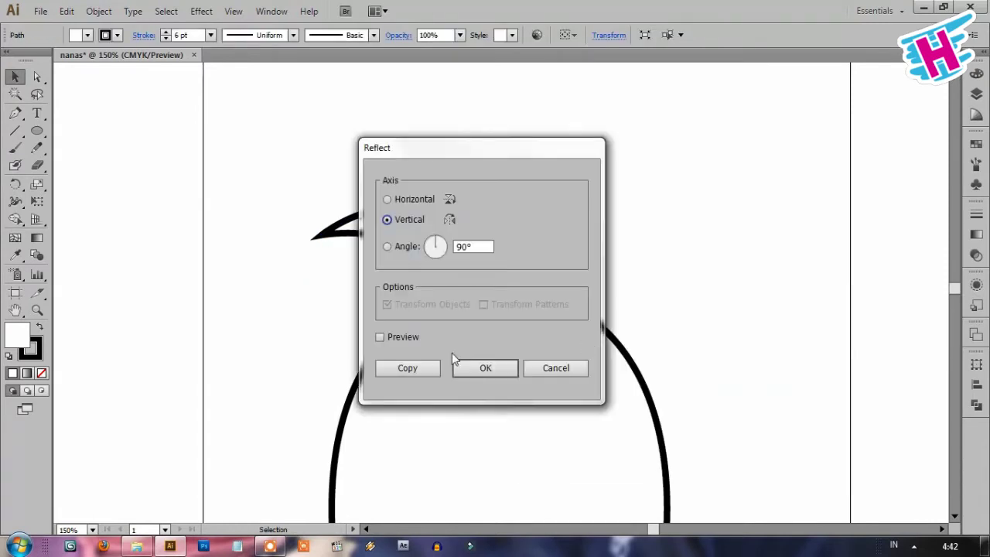
click(475, 366)
drag(462, 226, 572, 229)
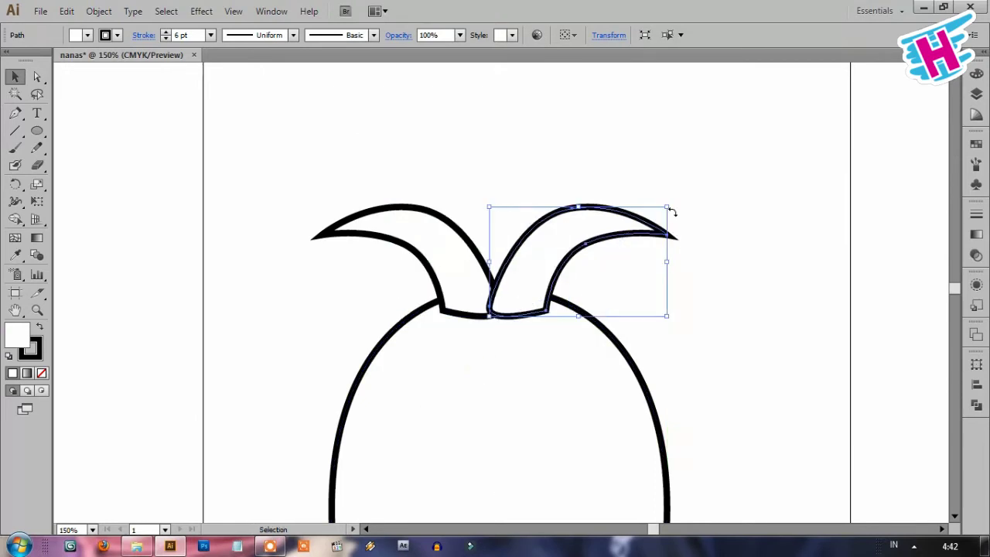
Step: Reshape the copied leaf's anchors so it sweeps up to the right
key(a)
click(668, 234)
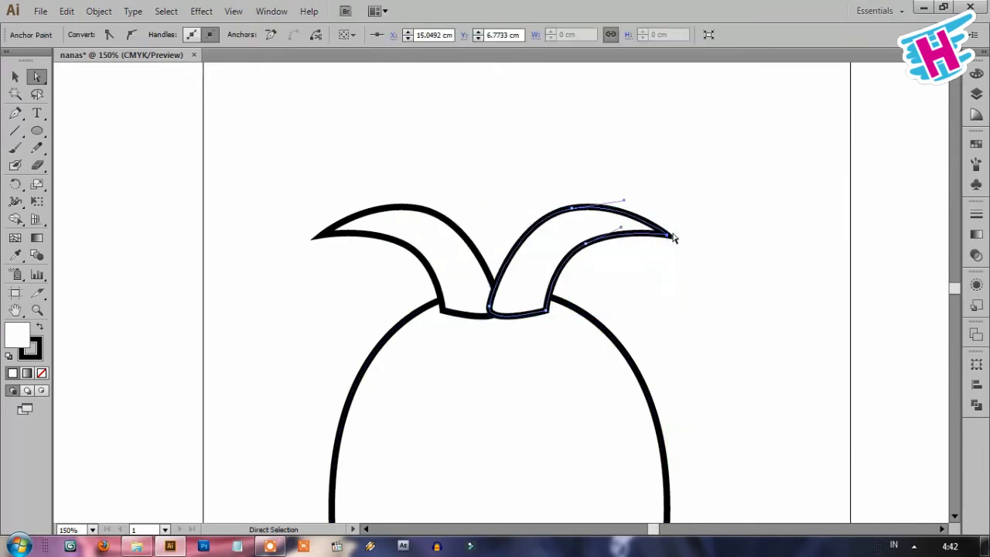
drag(669, 238, 676, 203)
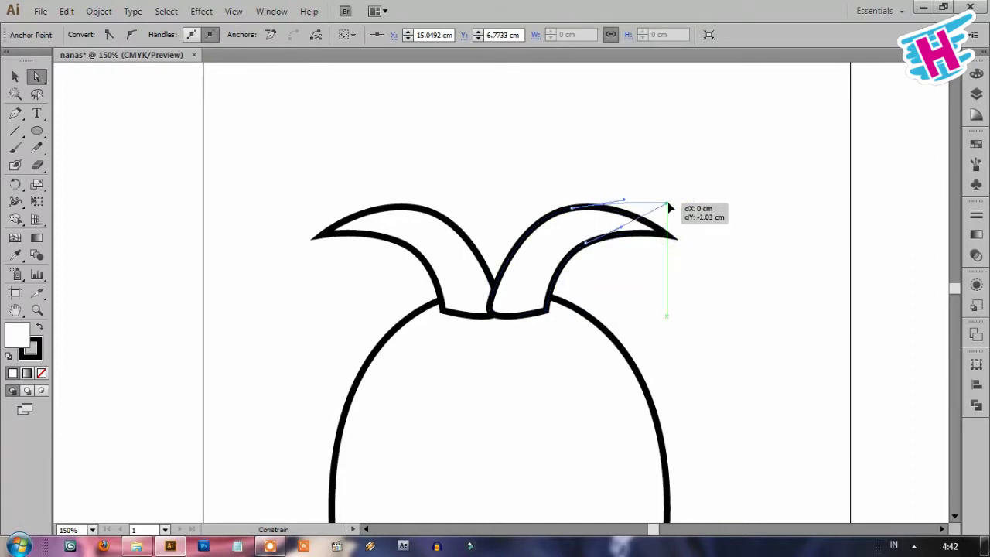
click(588, 198)
mouse_move(573, 211)
mouse_down()
mouse_move(547, 204)
mouse_move(598, 166)
mouse_up()
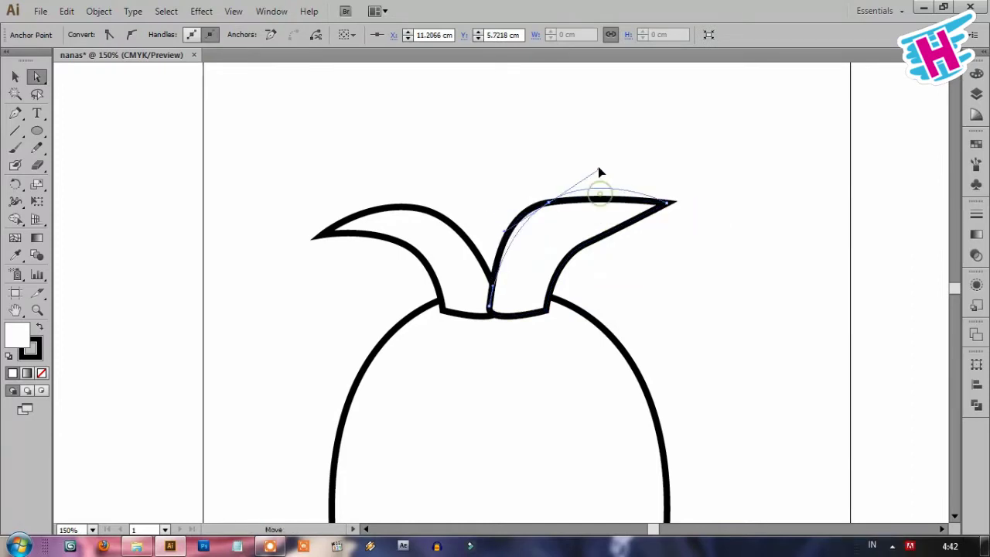
click(606, 240)
mouse_move(618, 234)
mouse_down()
mouse_move(564, 257)
mouse_move(573, 264)
mouse_move(559, 312)
mouse_up()
drag(570, 266, 573, 246)
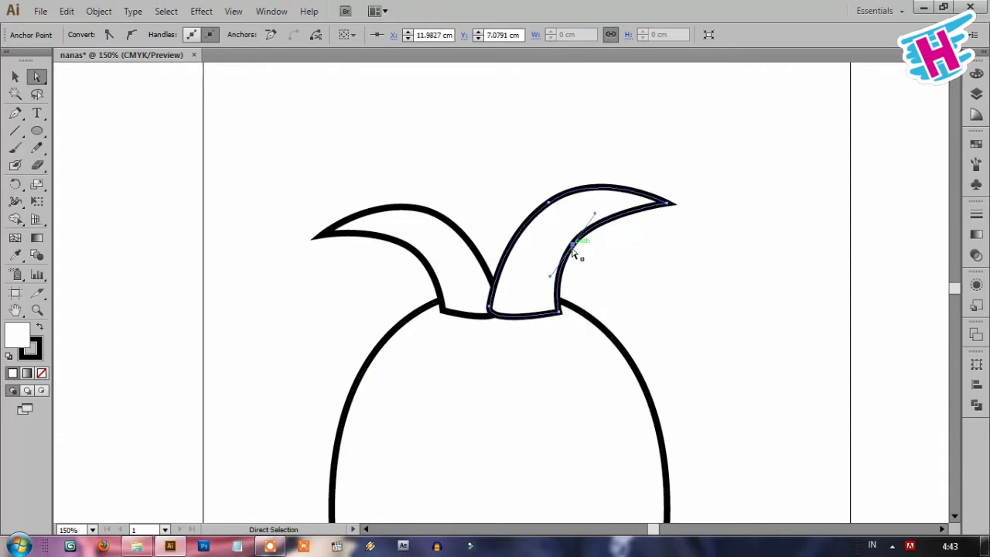
drag(572, 248, 570, 252)
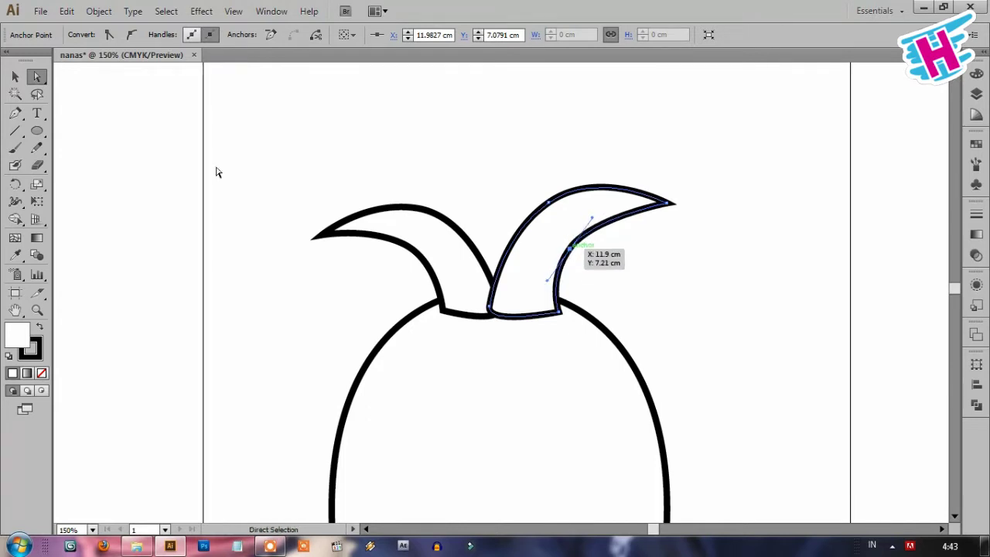
click(15, 77)
click(506, 116)
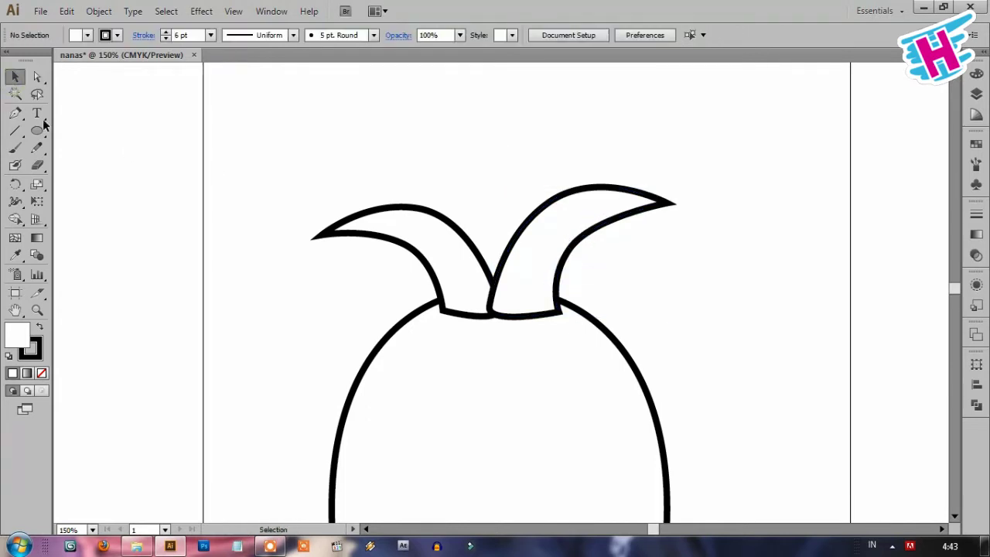
Step: Pen-draw a closed, tall centre leaf curving up toward the upper right
click(16, 113)
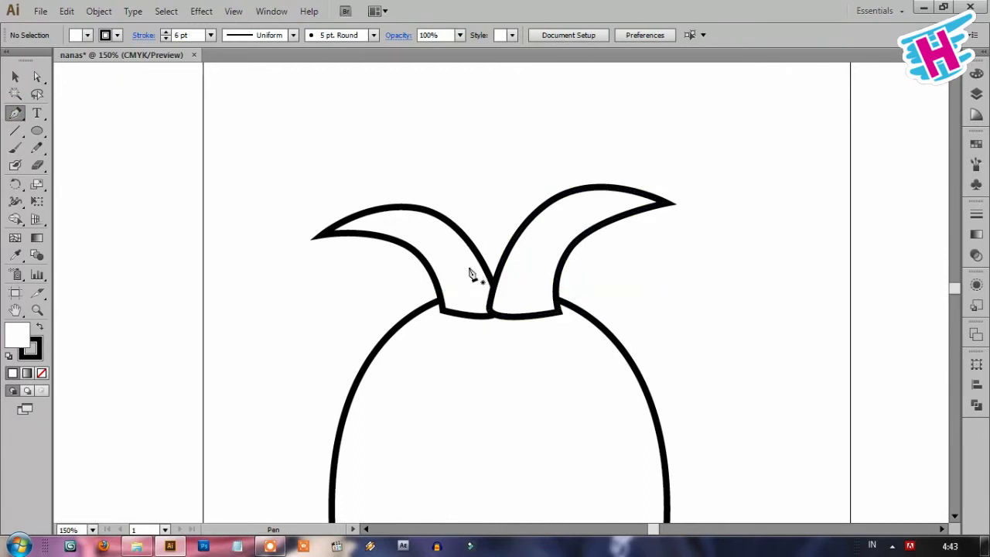
click(474, 279)
drag(531, 132, 532, 239)
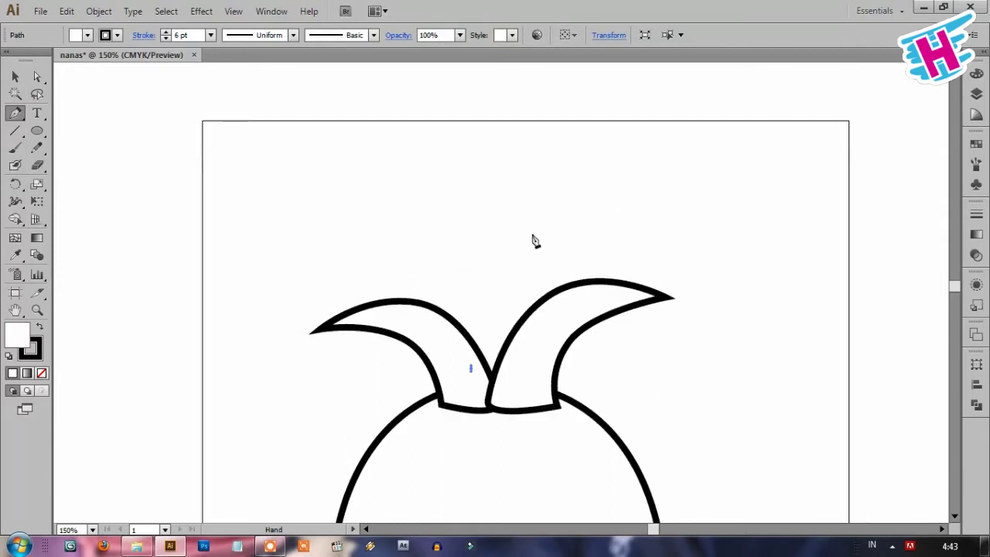
ctrl+click(522, 240)
click(470, 371)
drag(589, 171, 709, 138)
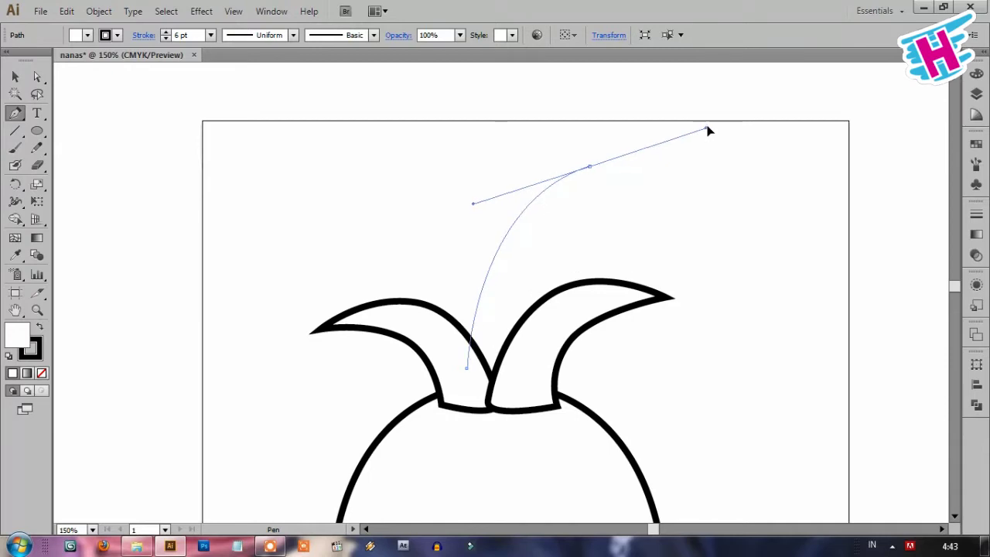
mouse_move(709, 137)
mouse_down()
mouse_move(724, 96)
mouse_move(575, 220)
mouse_up()
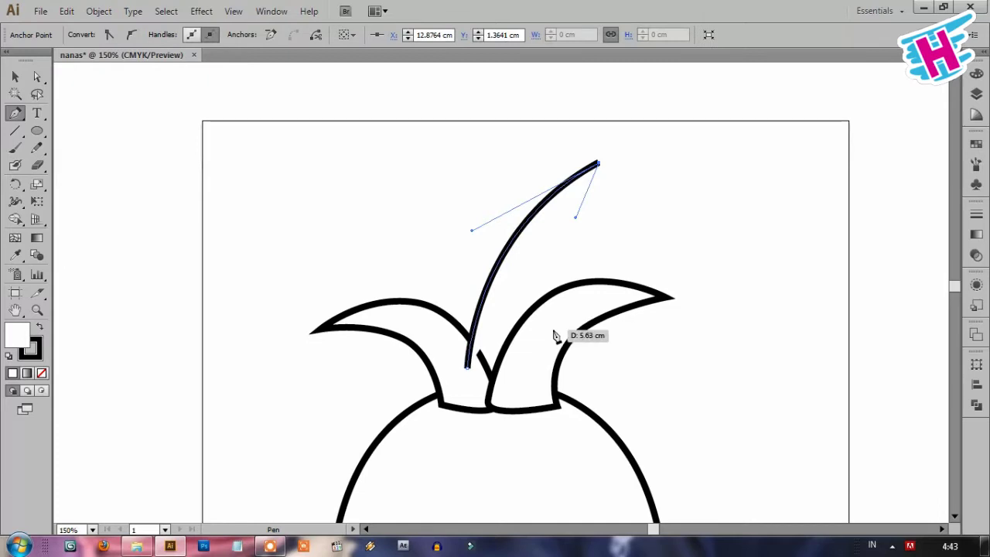
click(556, 334)
click(504, 395)
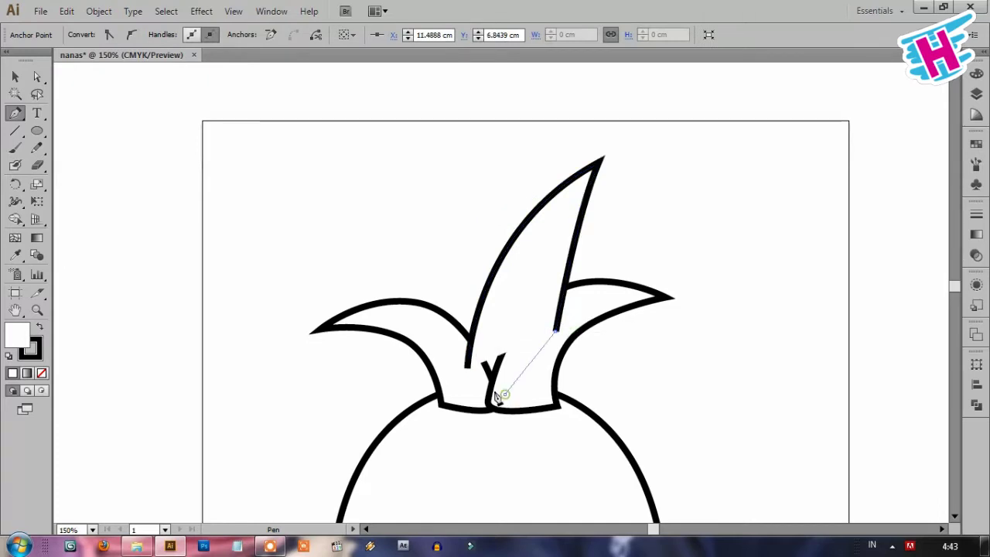
click(468, 375)
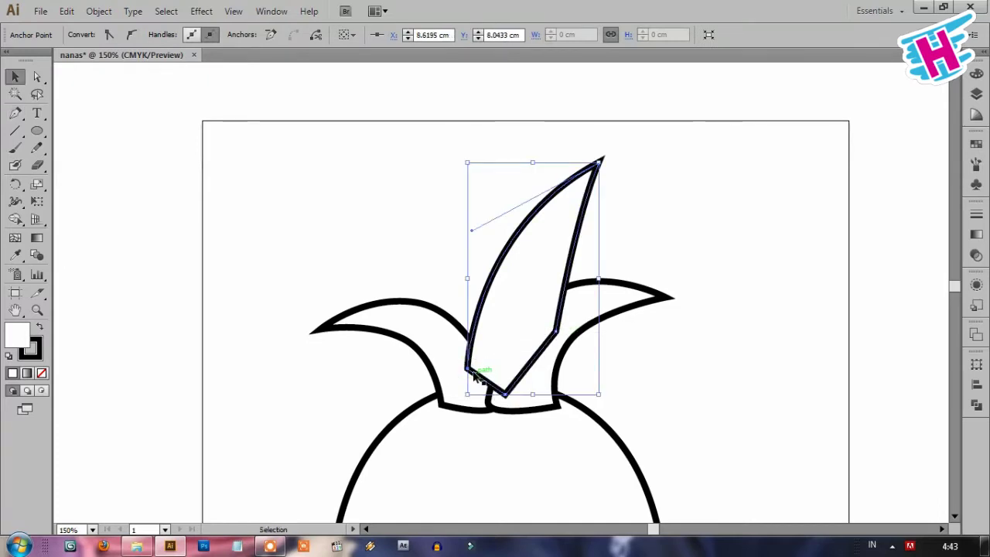
key(ctrl+z)
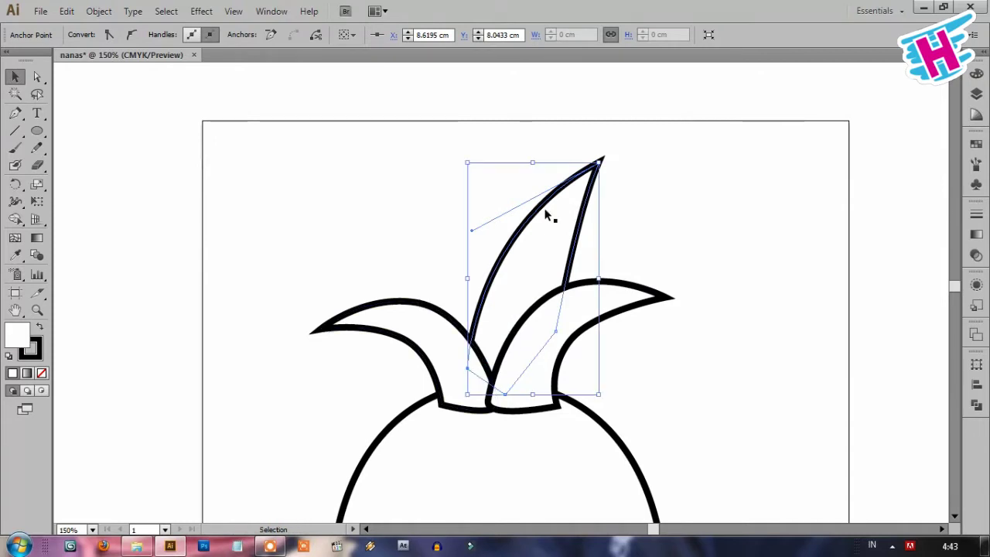
Step: Refine the centre leaf's tip, edges and base anchors into a curved blade
key(a)
drag(598, 165, 621, 186)
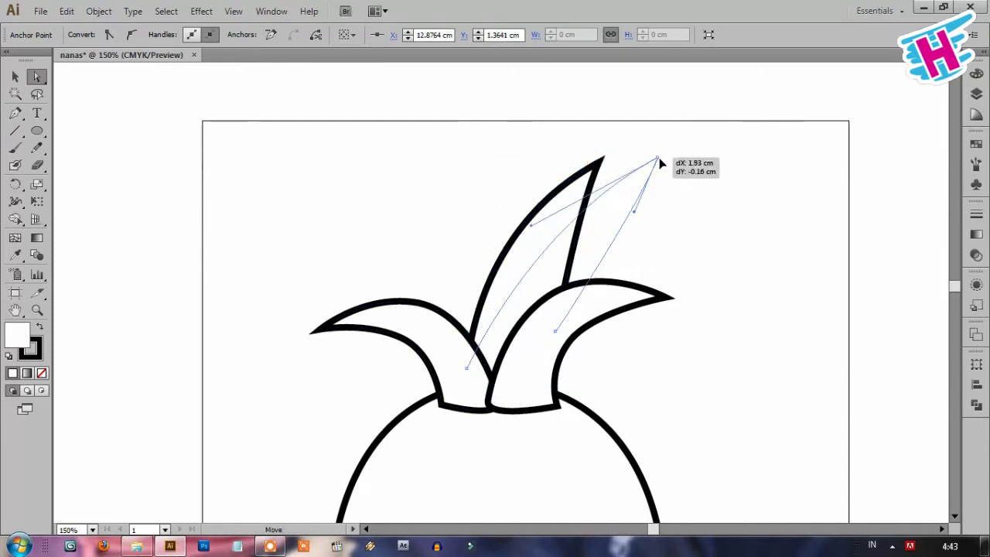
drag(620, 186, 660, 154)
drag(532, 226, 468, 226)
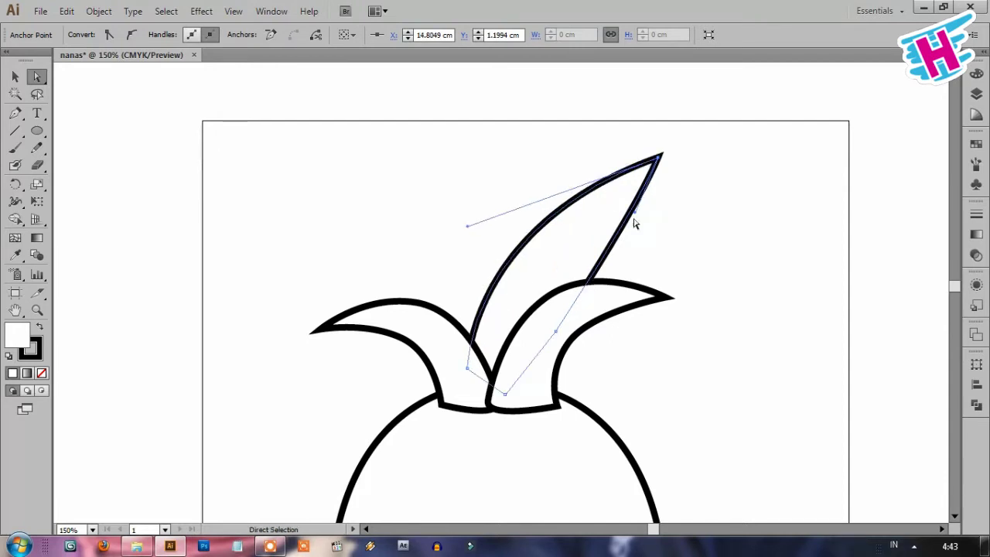
drag(636, 217, 562, 269)
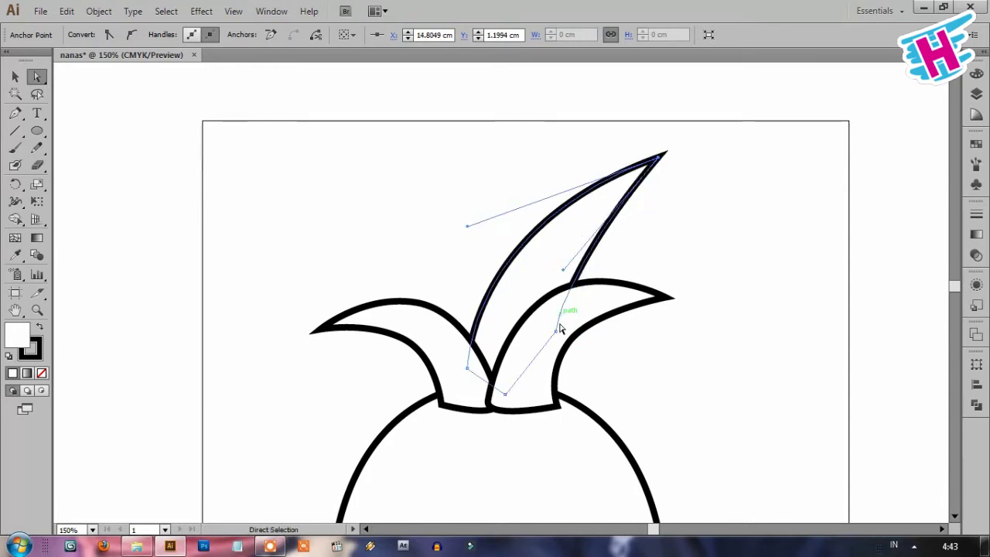
drag(557, 334, 577, 310)
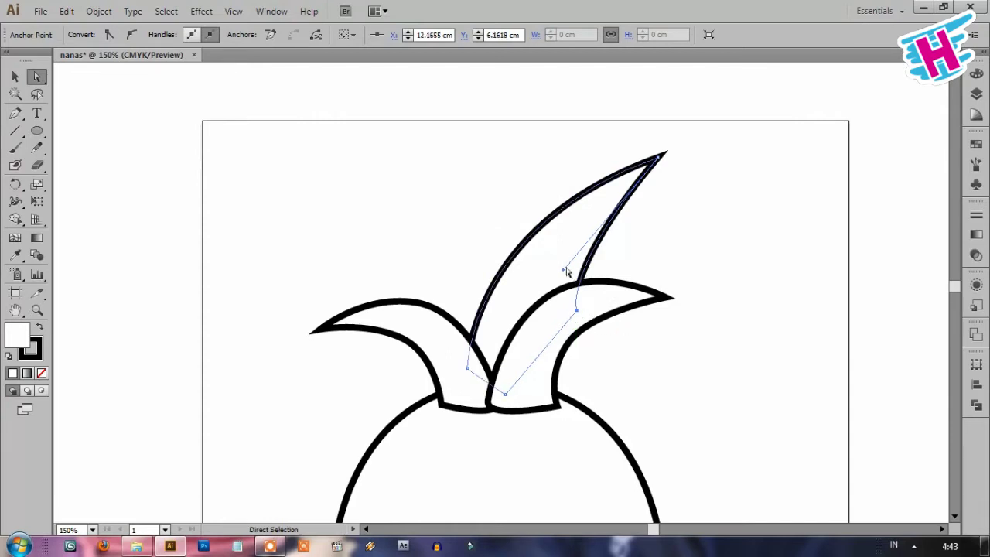
drag(563, 270, 550, 263)
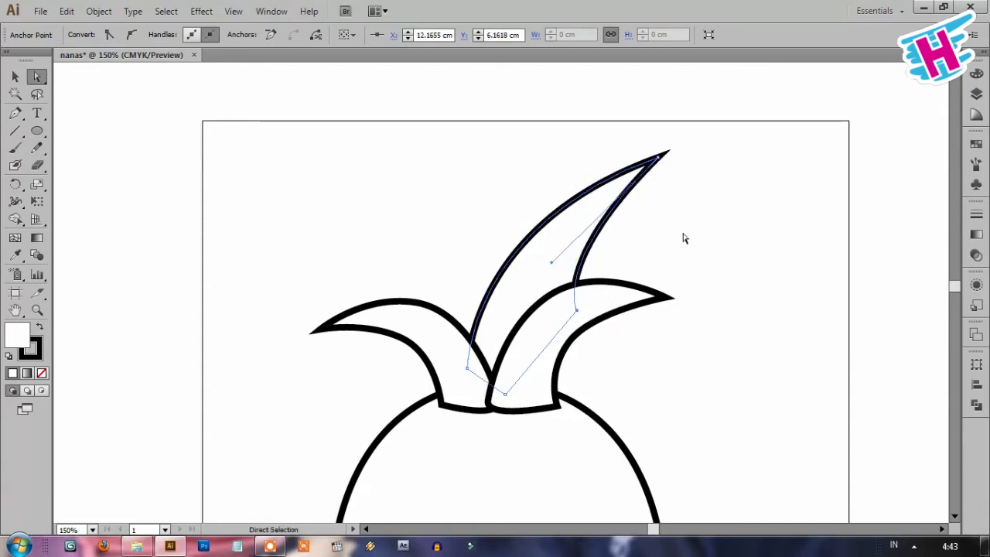
drag(576, 311, 568, 419)
drag(551, 266, 466, 225)
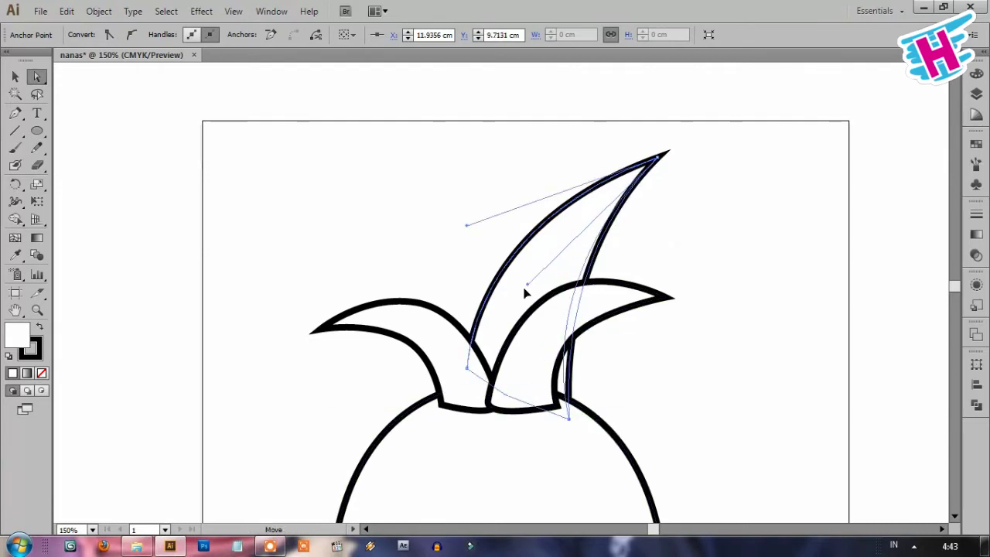
drag(468, 371, 485, 403)
click(662, 406)
scroll(662, 406, down, 3)
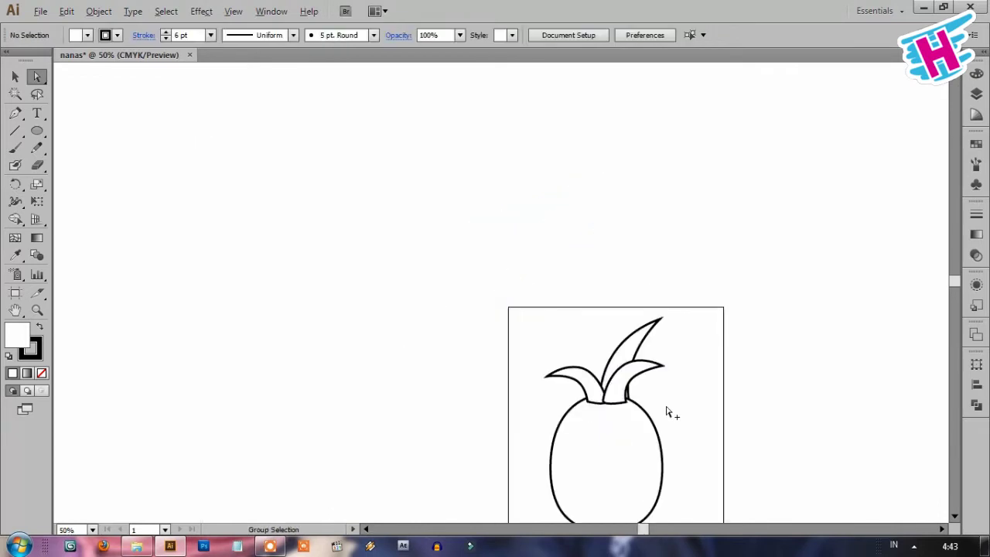
scroll(666, 412, up, 2)
Step: Lower the centre leaf's tip by about 1.81 cm and smooth both its edge curves
scroll(685, 232, up, 1)
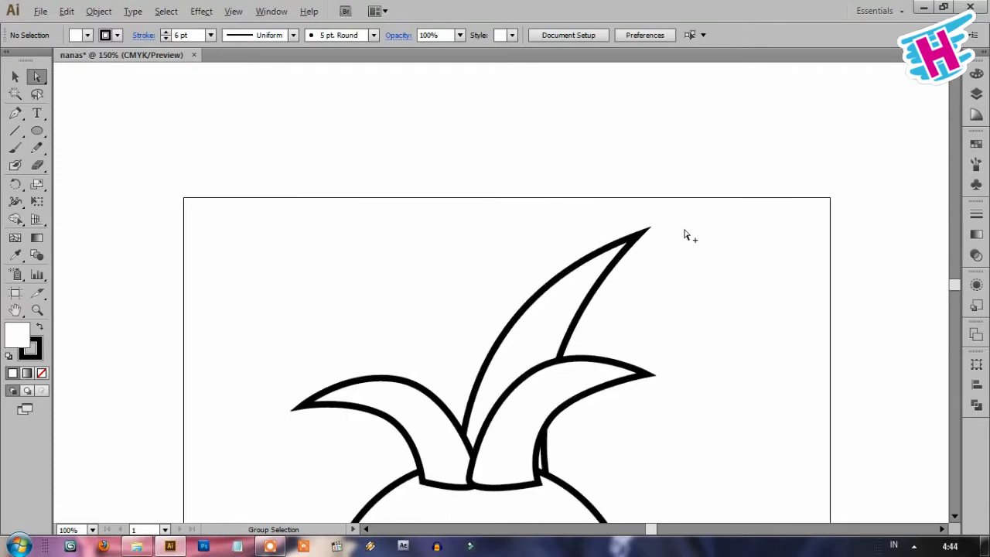
drag(671, 191, 601, 278)
drag(640, 232, 641, 294)
drag(449, 357, 433, 311)
mouse_move(508, 428)
mouse_down()
mouse_move(470, 405)
mouse_move(478, 404)
mouse_up()
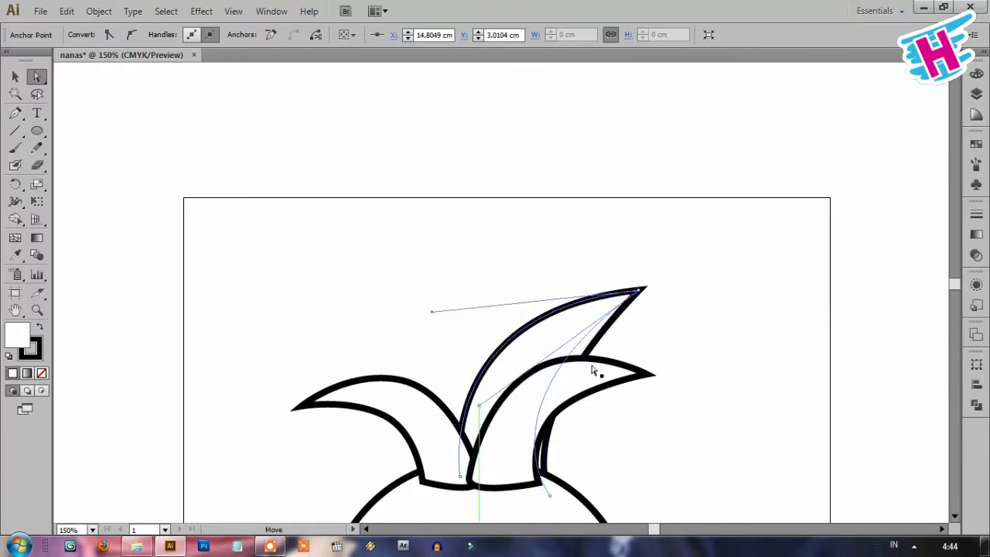
click(750, 270)
scroll(579, 201, down, 2)
scroll(543, 245, up, 1)
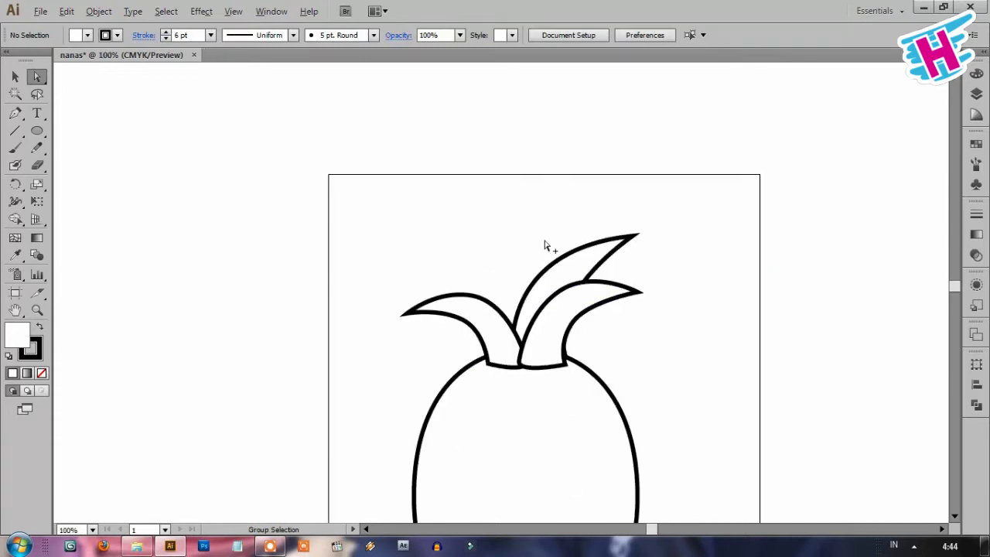
scroll(543, 245, up, 1)
Step: Draw a fourth leaf leaning up-left and send it behind the other leaves
click(15, 113)
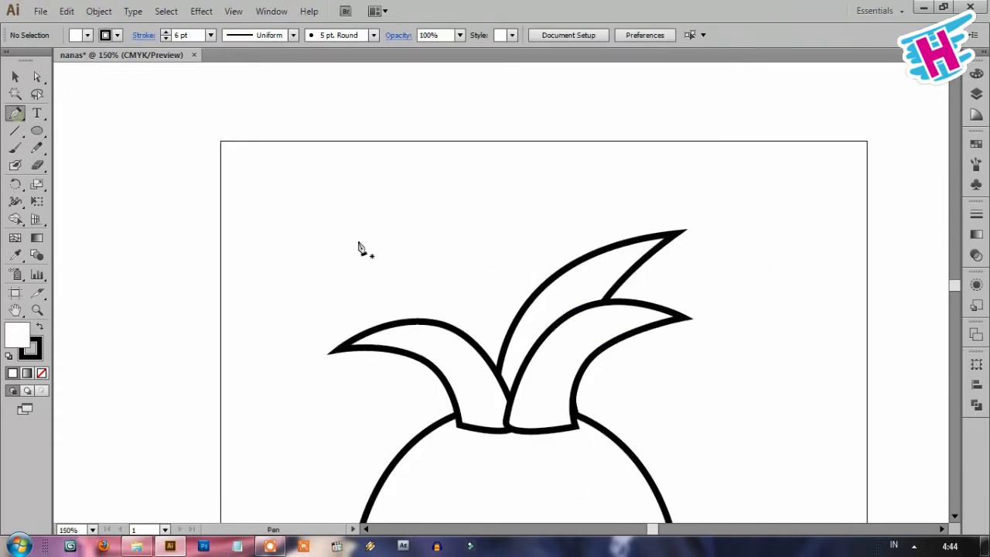
click(428, 226)
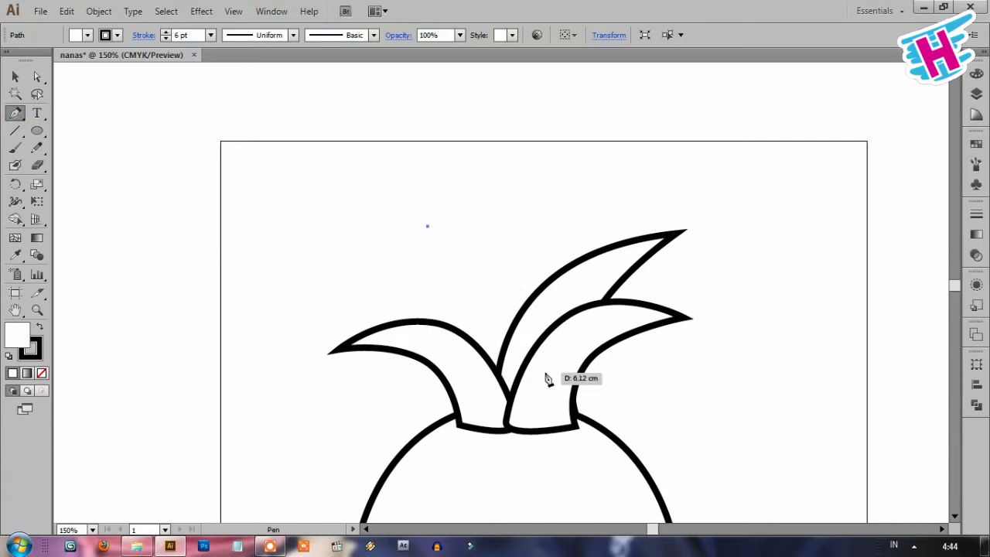
mouse_move(538, 378)
mouse_down()
mouse_move(563, 532)
mouse_move(551, 421)
mouse_up()
click(537, 297)
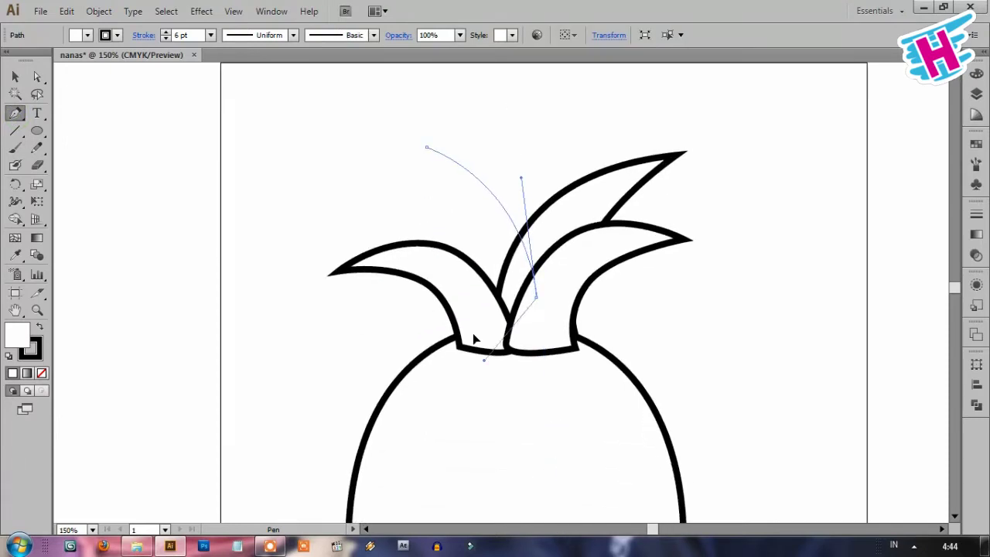
click(472, 309)
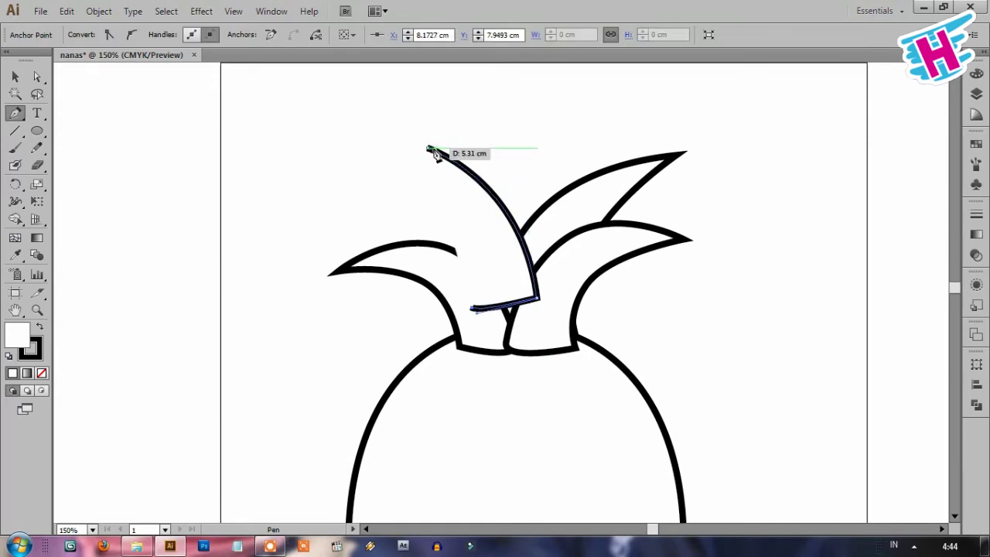
mouse_move(428, 149)
mouse_down()
mouse_move(376, 92)
mouse_move(375, 101)
mouse_up()
key(v)
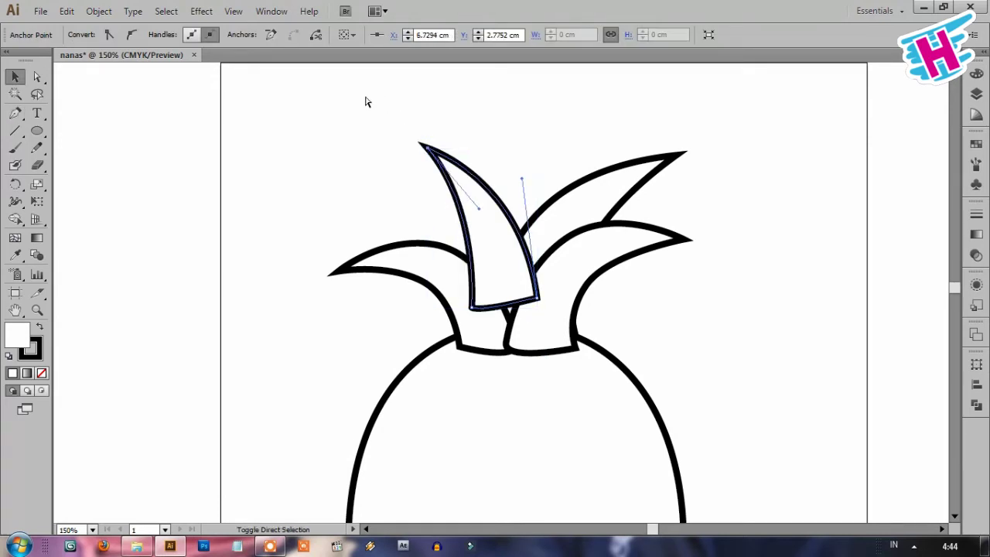
key(ctrl+shift+bracketleft)
click(565, 133)
scroll(535, 152, down, 2)
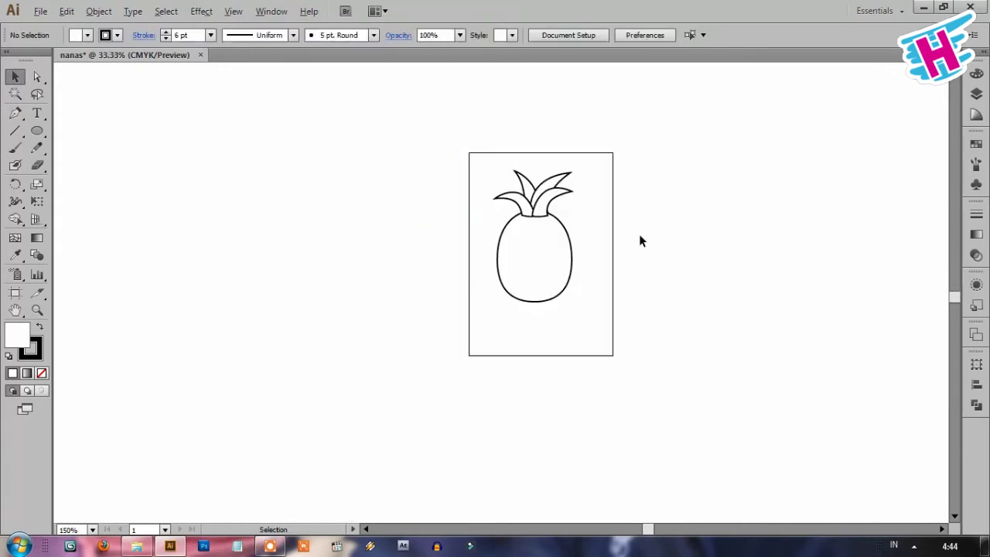
scroll(505, 177, up, 2)
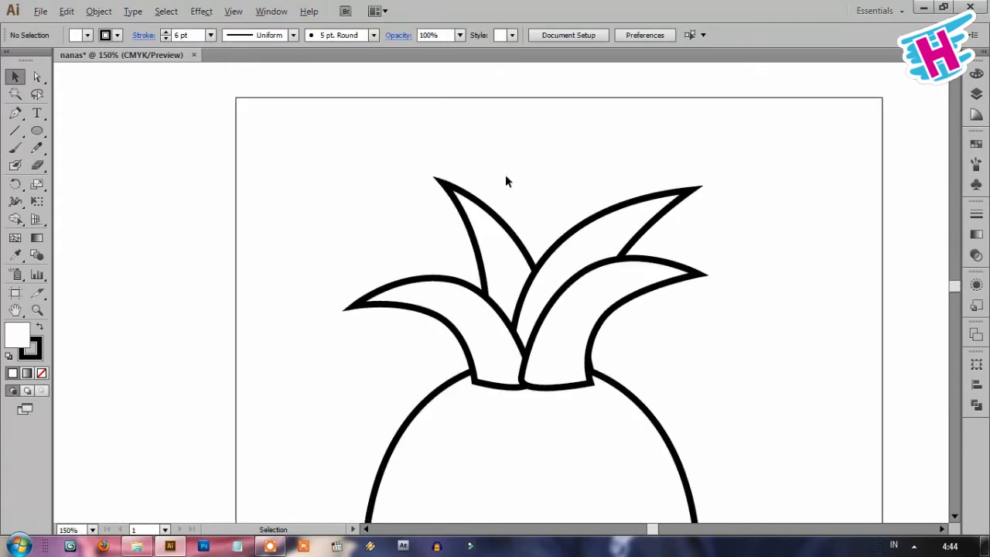
scroll(499, 247, up, 1)
Step: Rotate the left leaf clockwise and nudge it down and left
click(474, 232)
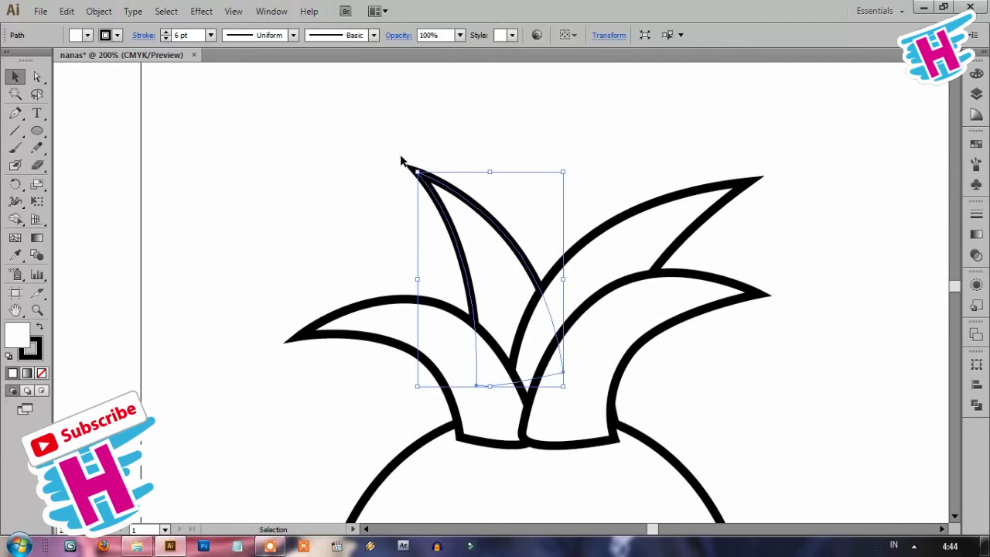
drag(414, 166, 404, 170)
drag(469, 246, 463, 263)
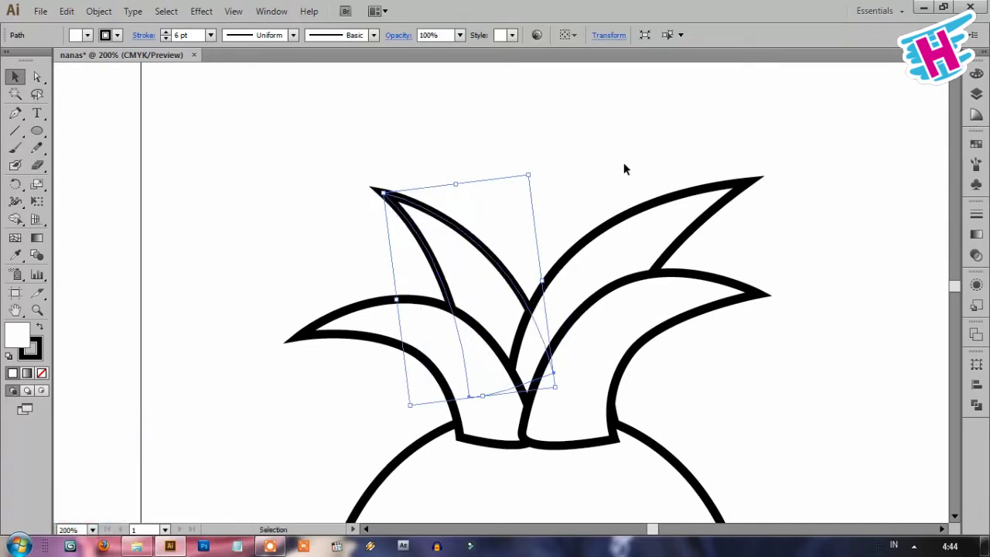
click(443, 147)
scroll(442, 147, down, 2)
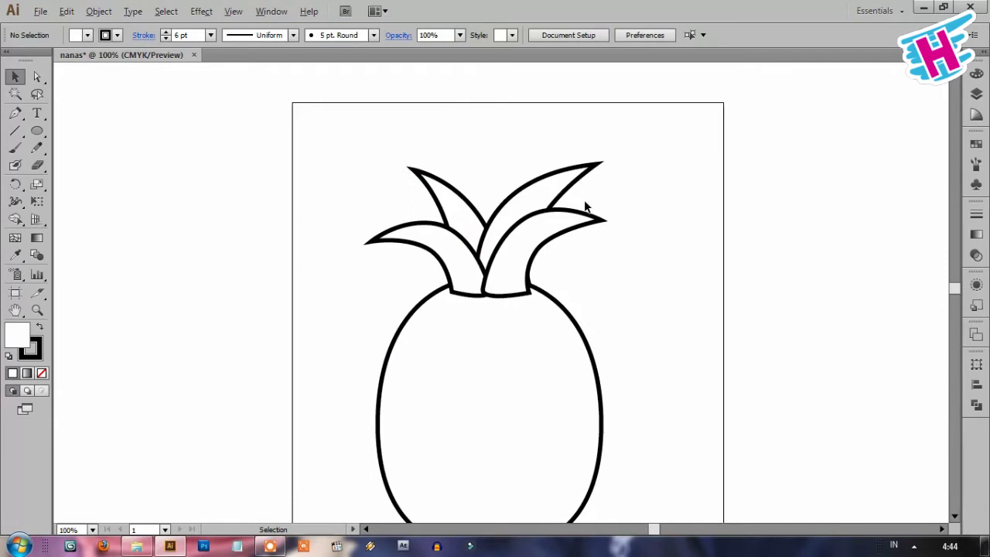
scroll(553, 191, up, 2)
Step: Rotate the tall right leaf clockwise and shift it up and left
click(545, 183)
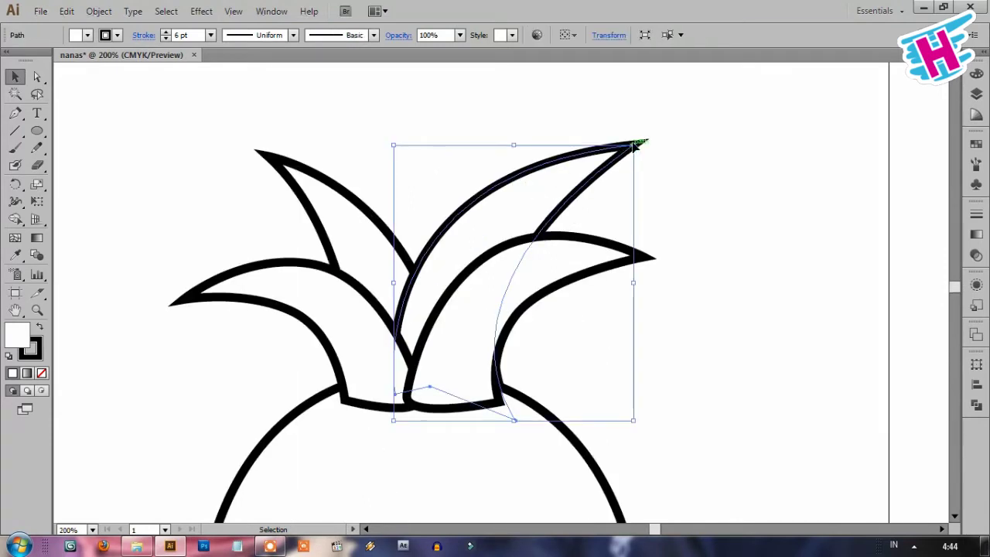
drag(633, 147, 662, 162)
click(663, 155)
mouse_move(550, 214)
mouse_down()
mouse_move(534, 194)
mouse_move(545, 191)
mouse_up()
click(688, 166)
scroll(638, 221, down, 3)
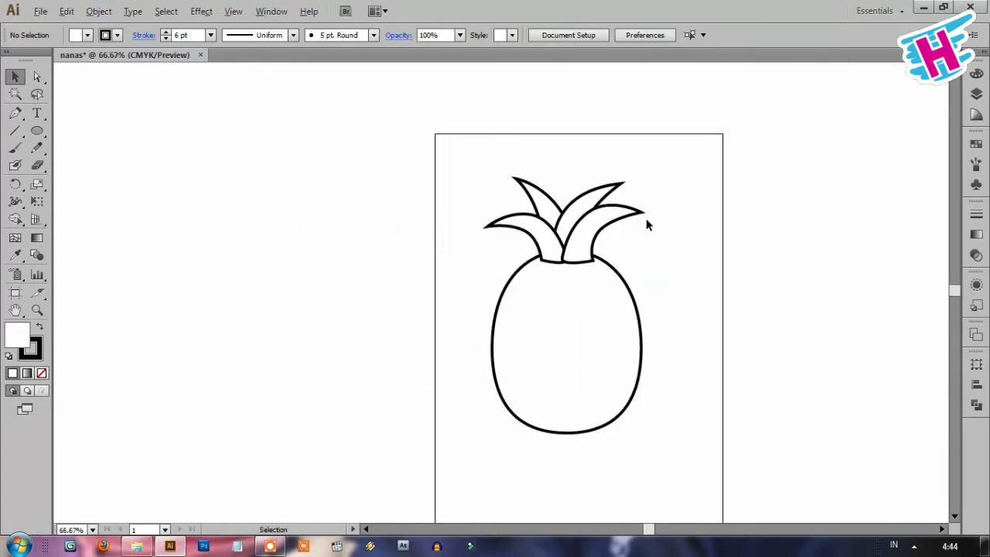
scroll(646, 219, up, 3)
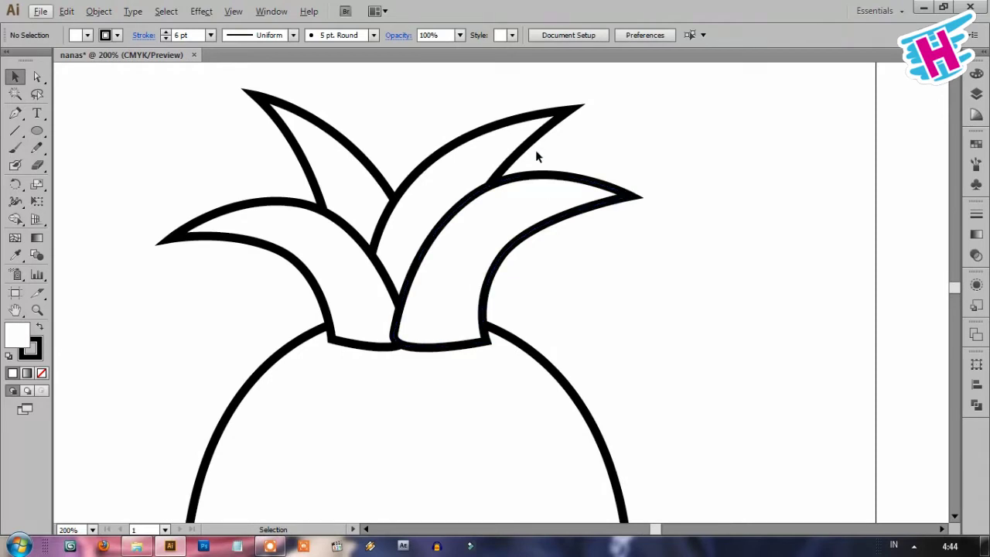
Step: Send all the leaves behind the pineapple body and zoom out
drag(698, 120, 174, 259)
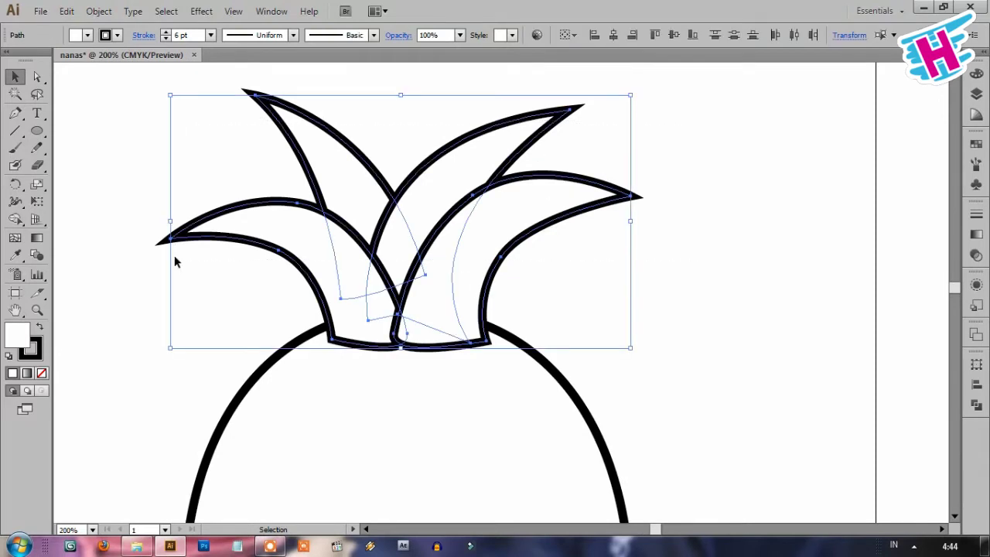
key(ctrl+shift+bracketleft)
click(694, 298)
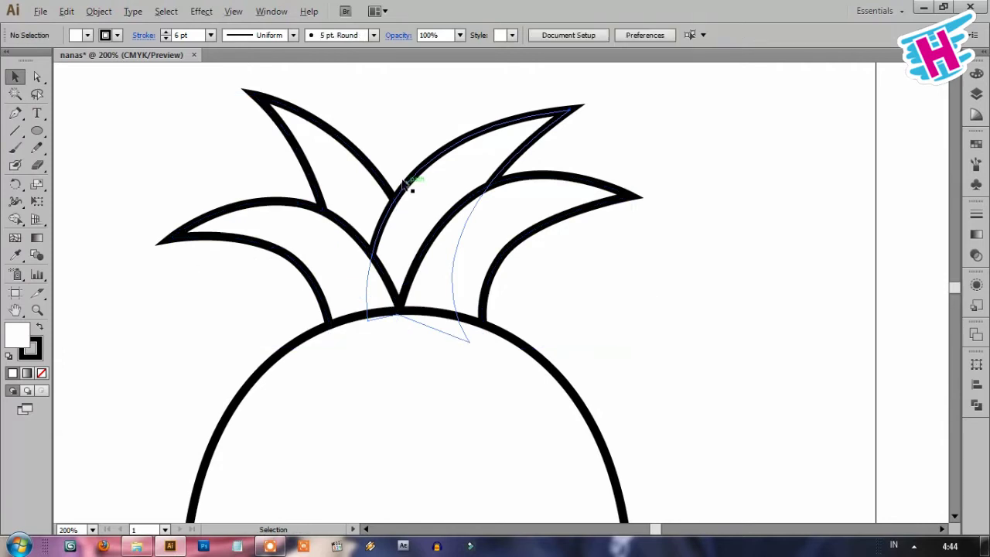
scroll(406, 182, down, 2)
key(ctrl+minus)
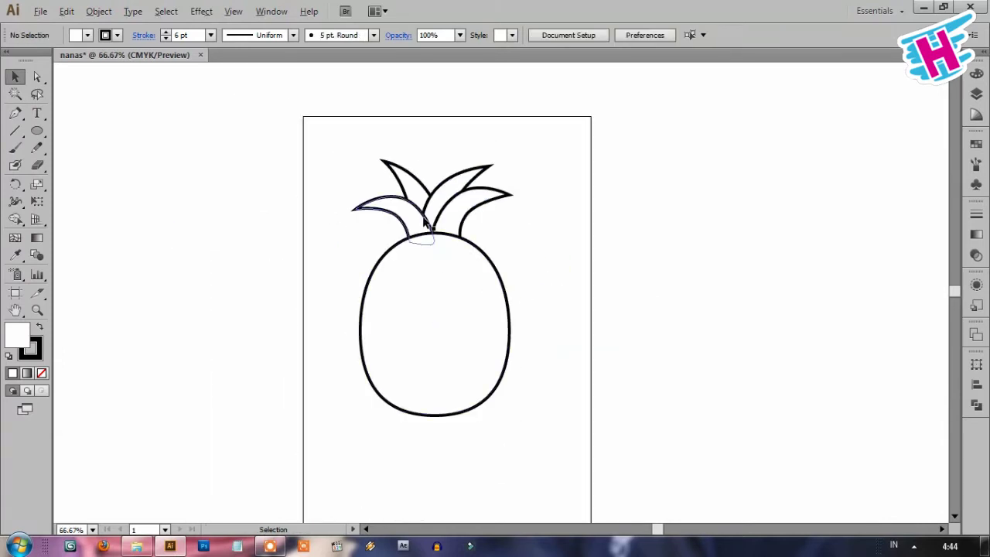
scroll(437, 251, up, 4)
Step: Pen-draw a small closed box with a curved top across the leaf bases
click(15, 113)
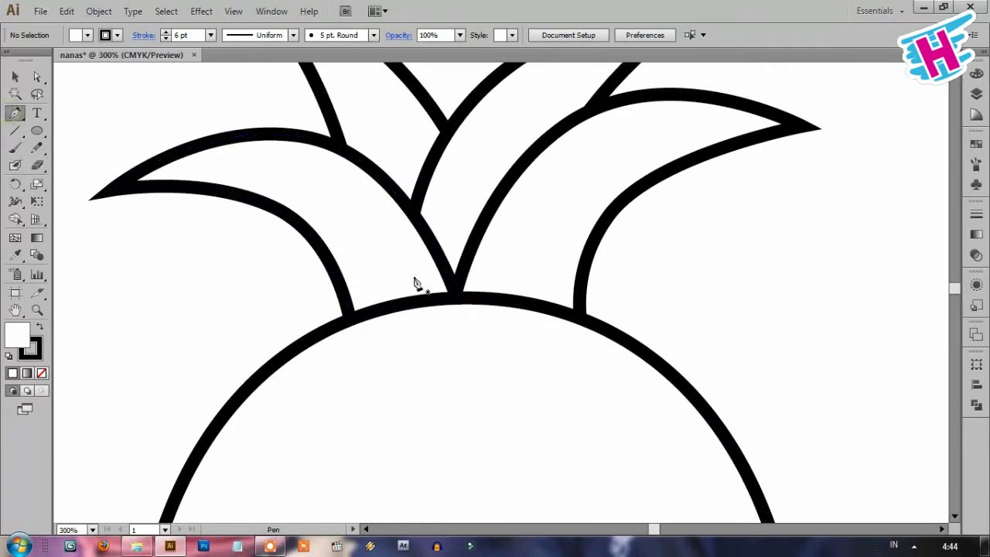
drag(410, 275, 385, 180)
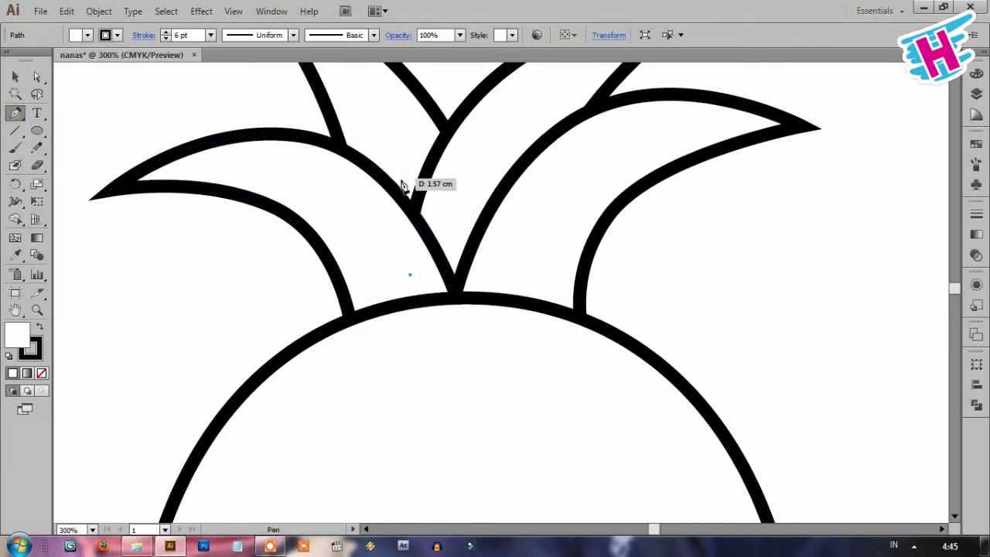
click(399, 171)
mouse_move(514, 184)
mouse_down()
mouse_move(538, 197)
mouse_move(503, 214)
mouse_up()
click(506, 298)
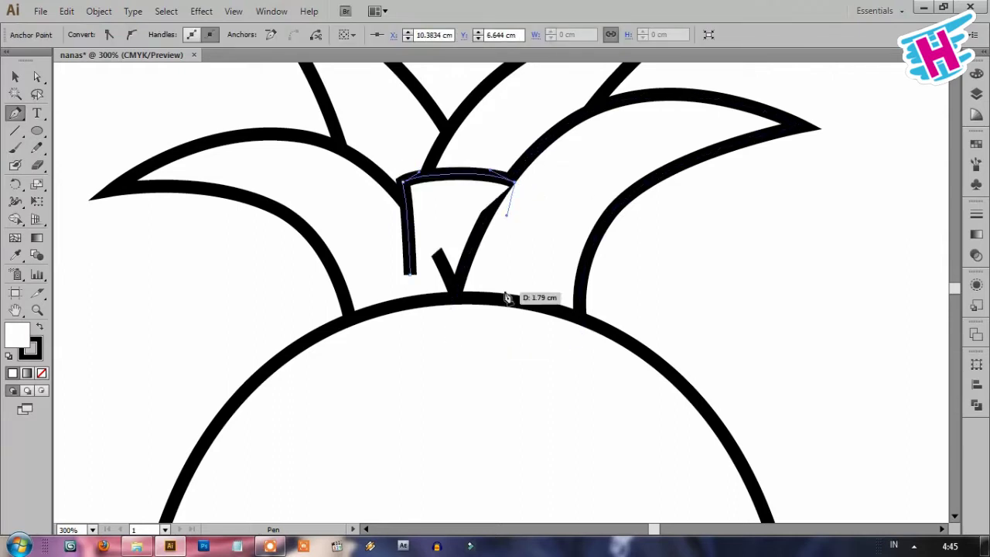
drag(507, 297, 504, 287)
click(412, 273)
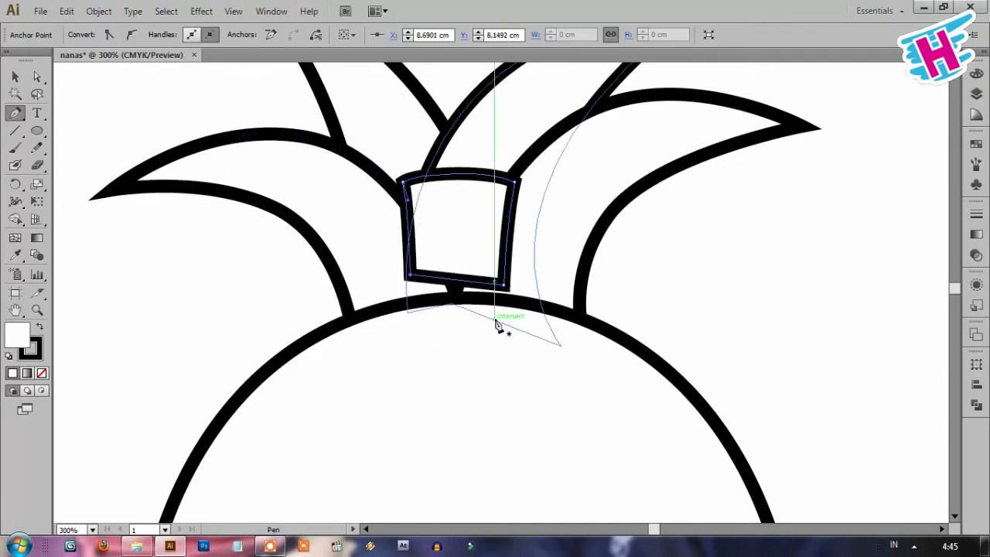
key(v)
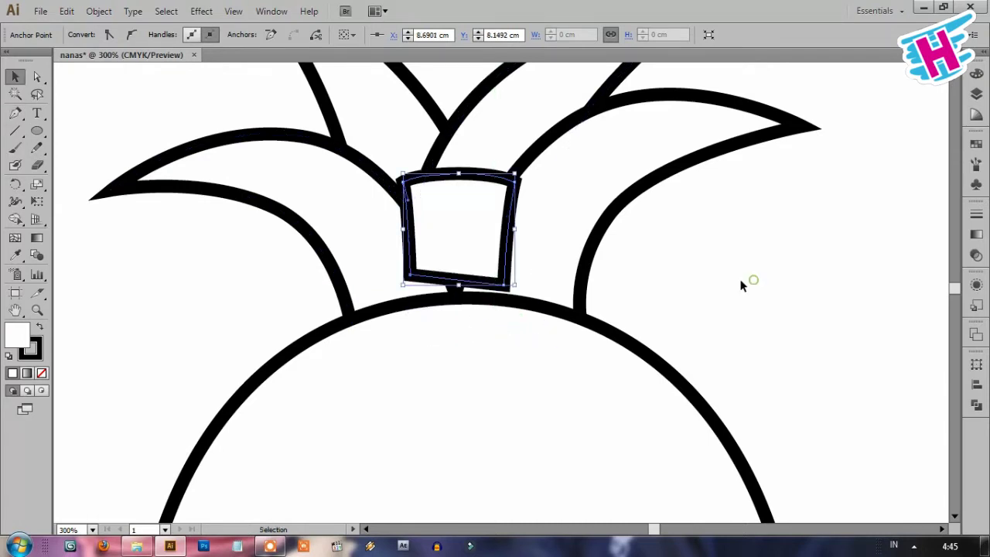
click(741, 285)
Step: Send the box two levels backward and reposition it between the middle leaves
scroll(581, 361, down, 4)
scroll(569, 333, up, 4)
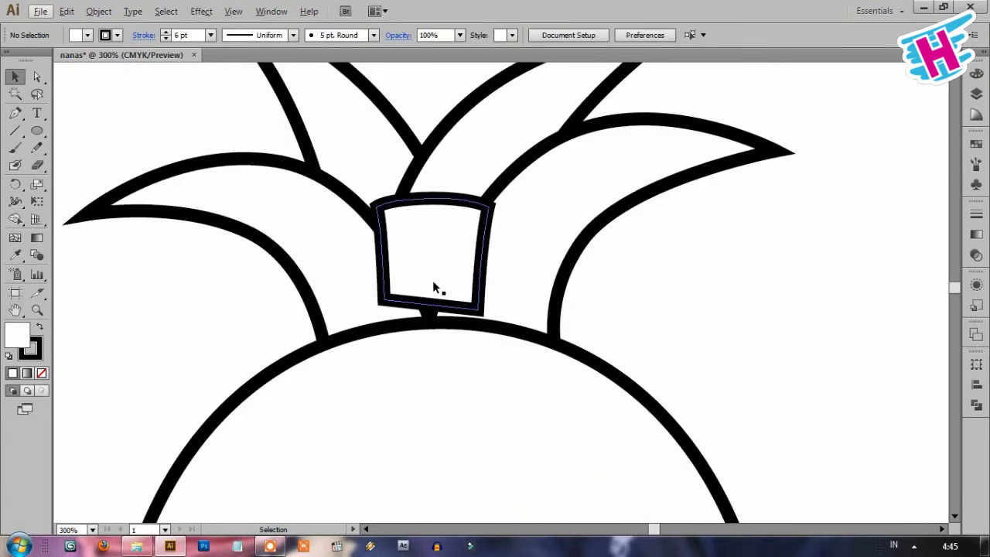
drag(432, 280, 428, 308)
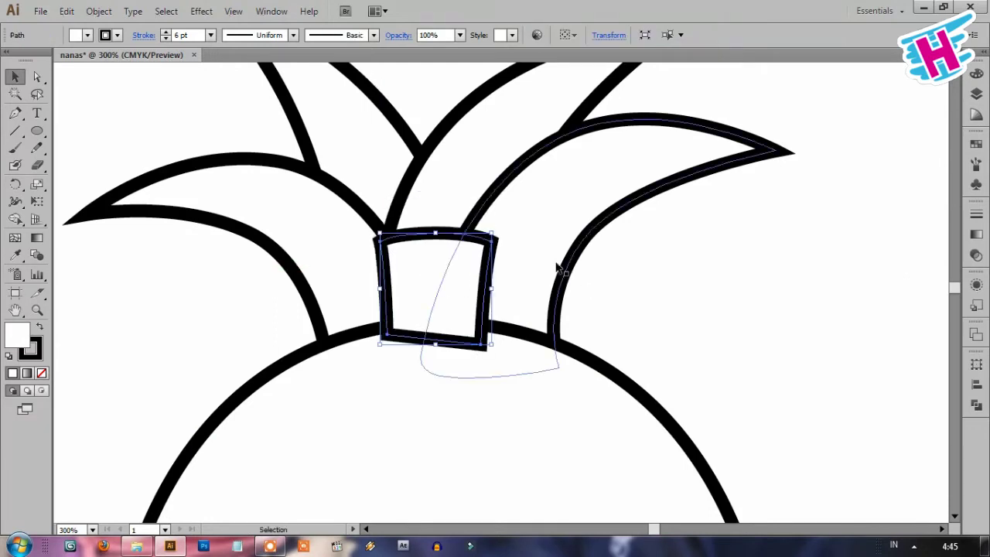
key(ctrl+bracketleft)
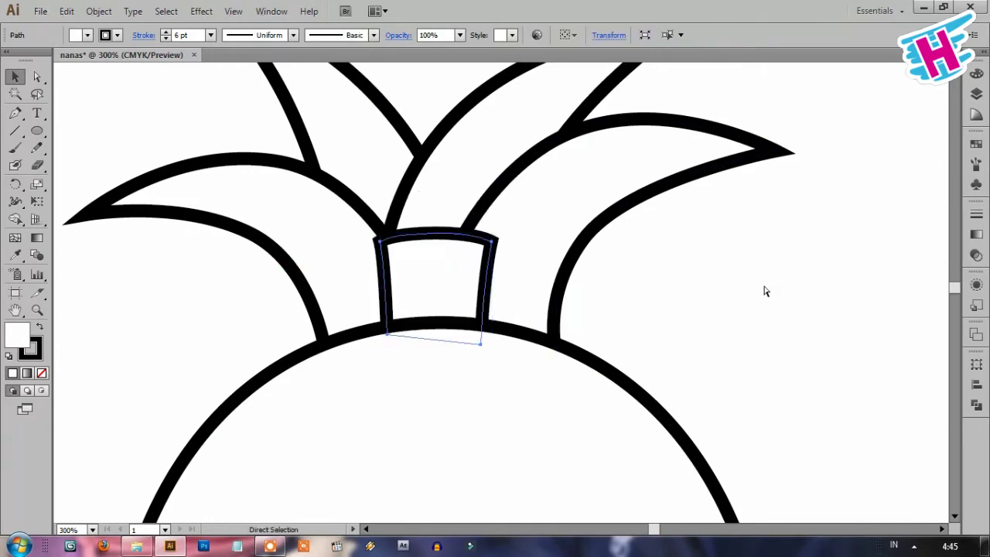
key(ctrl+bracketleft)
key(ctrl+bracketleft)
key(ctrl+bracketleft)
click(802, 312)
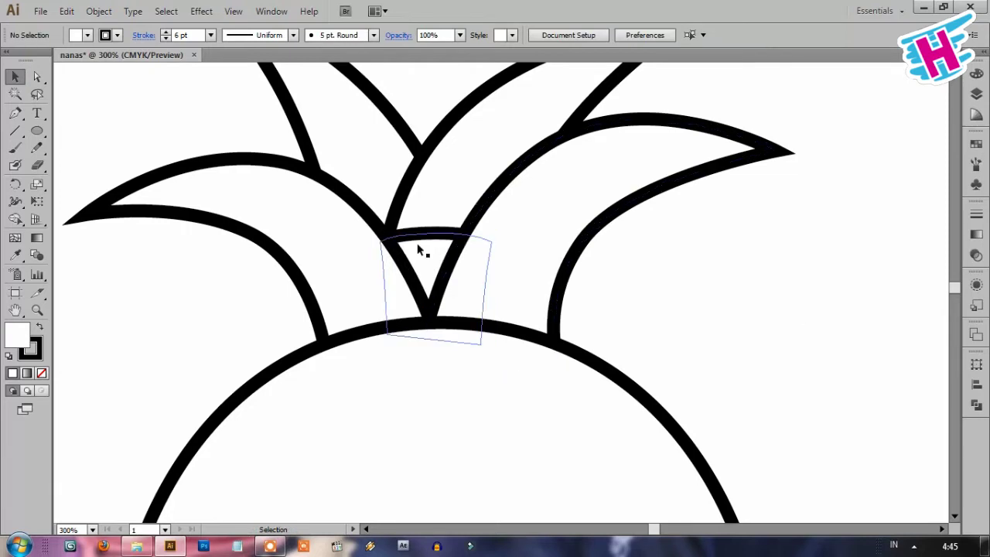
drag(420, 255, 425, 219)
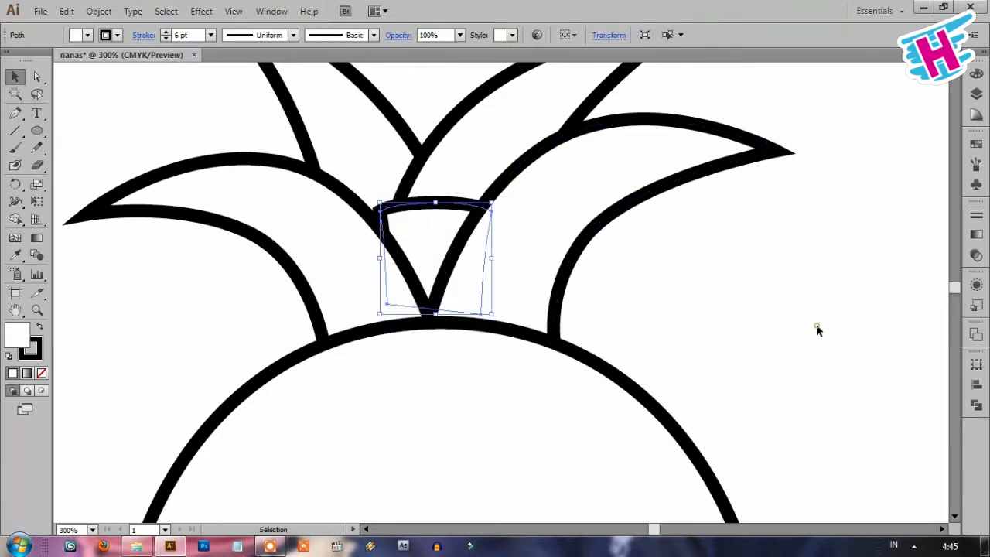
click(815, 324)
key(ctrl+1)
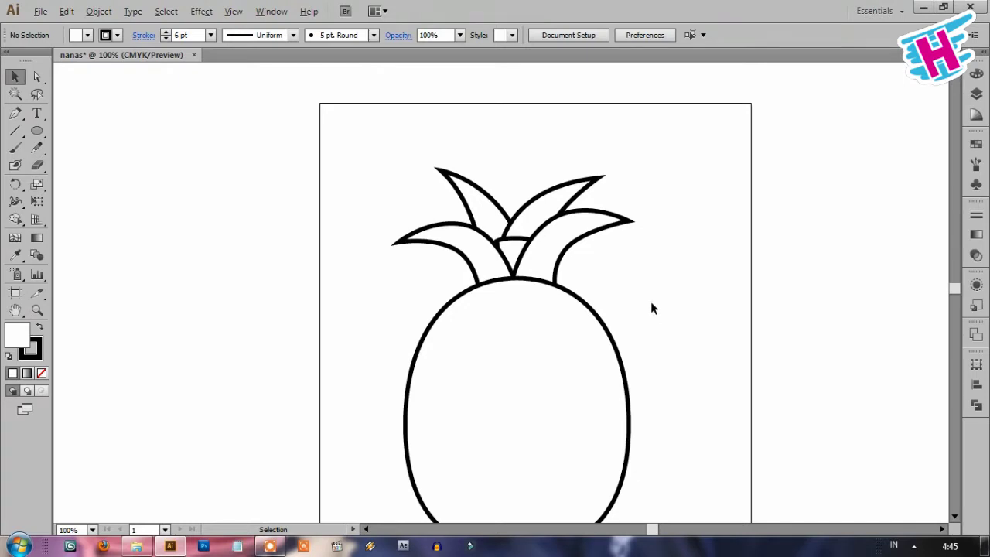
Step: Delete the small triangle between the middle leaves and recentre the pineapple in view
click(512, 252)
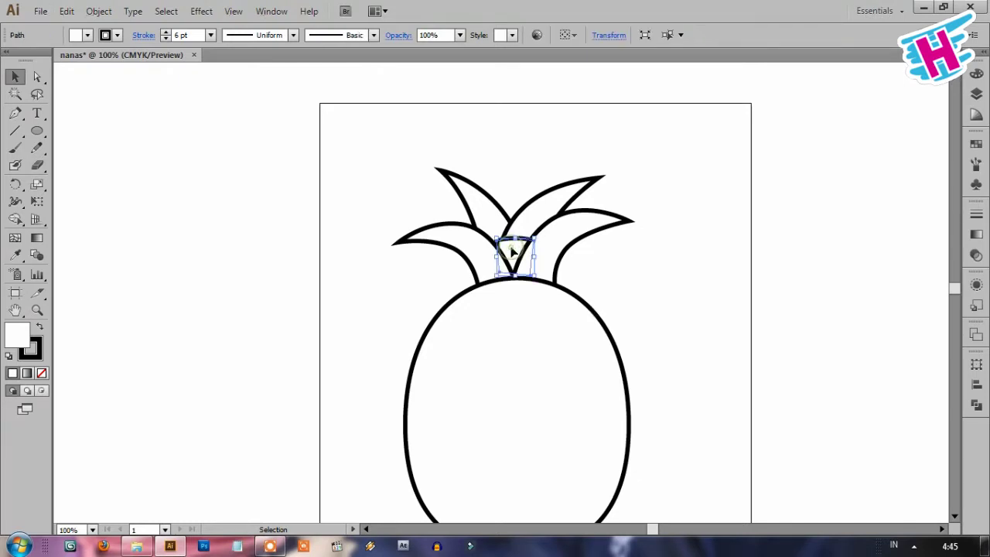
key(Delete)
scroll(557, 227, down, 2)
scroll(585, 263, down, 1)
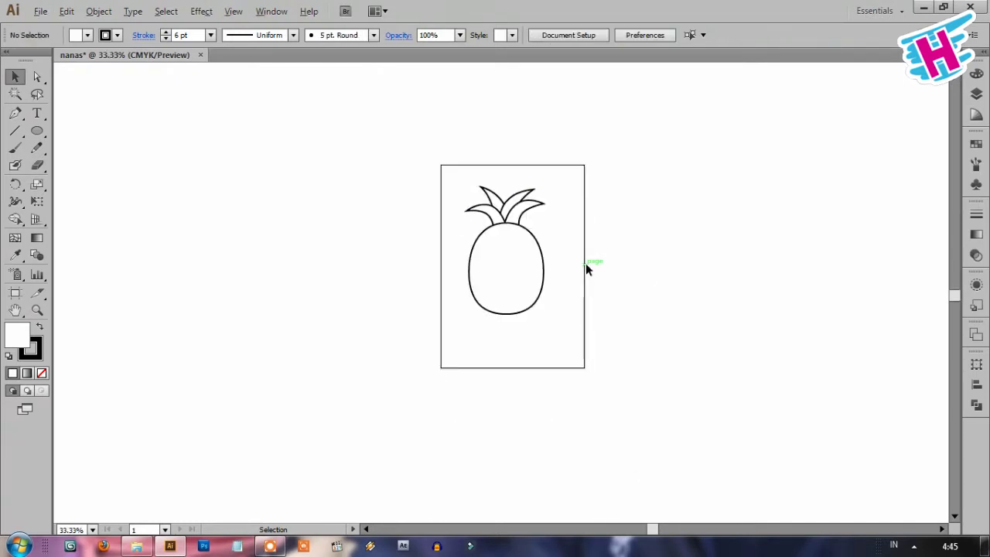
scroll(585, 262, up, 2)
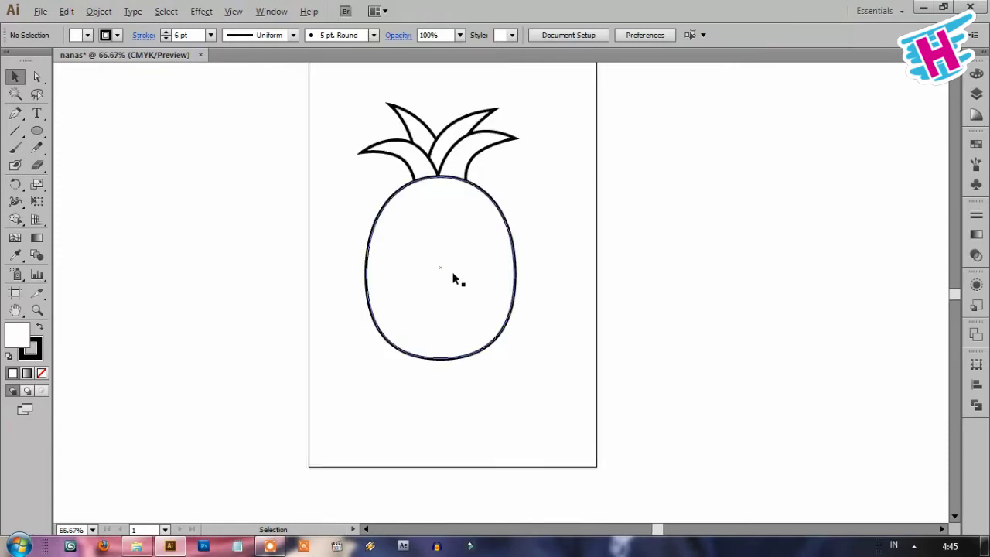
scroll(440, 193, up, 1)
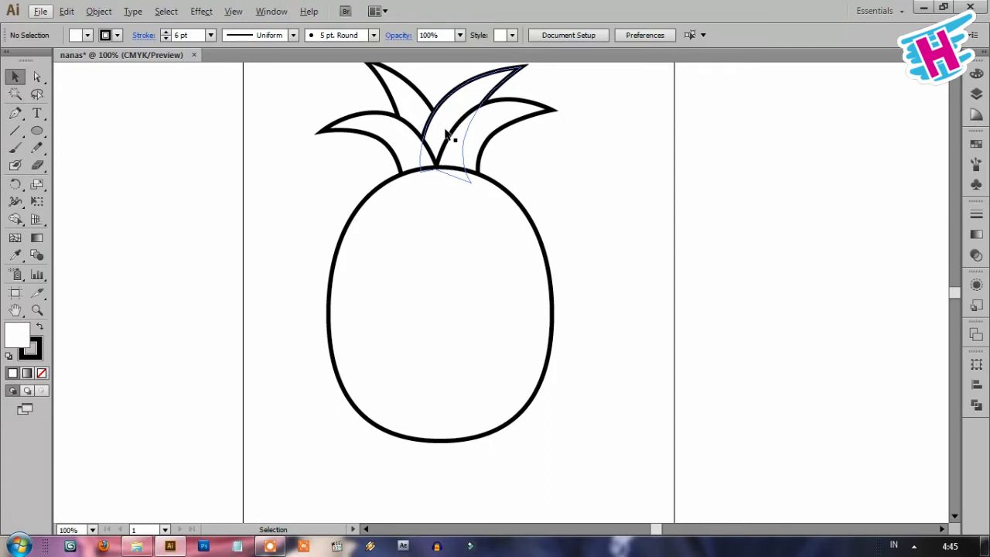
drag(609, 188, 666, 249)
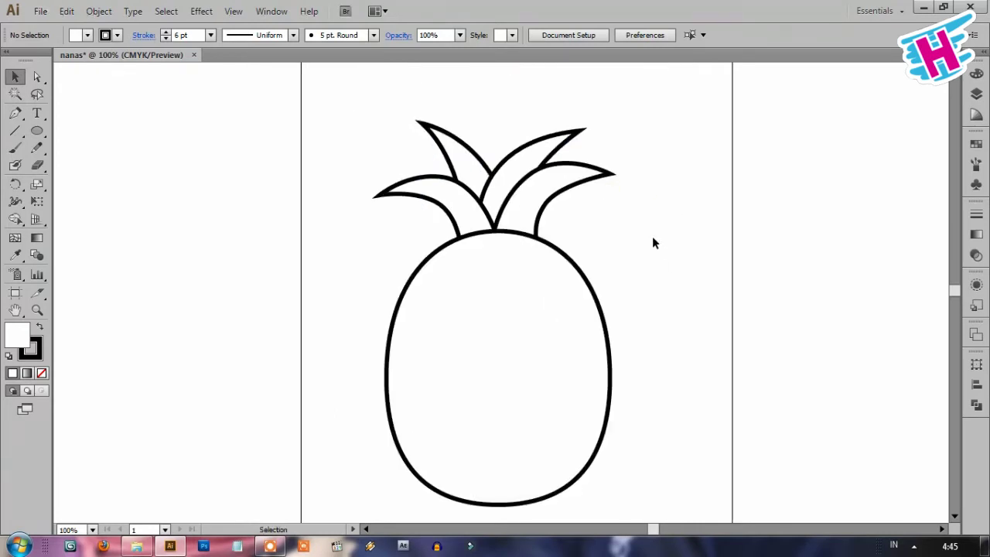
key(ctrl)
scroll(681, 232, up, 3)
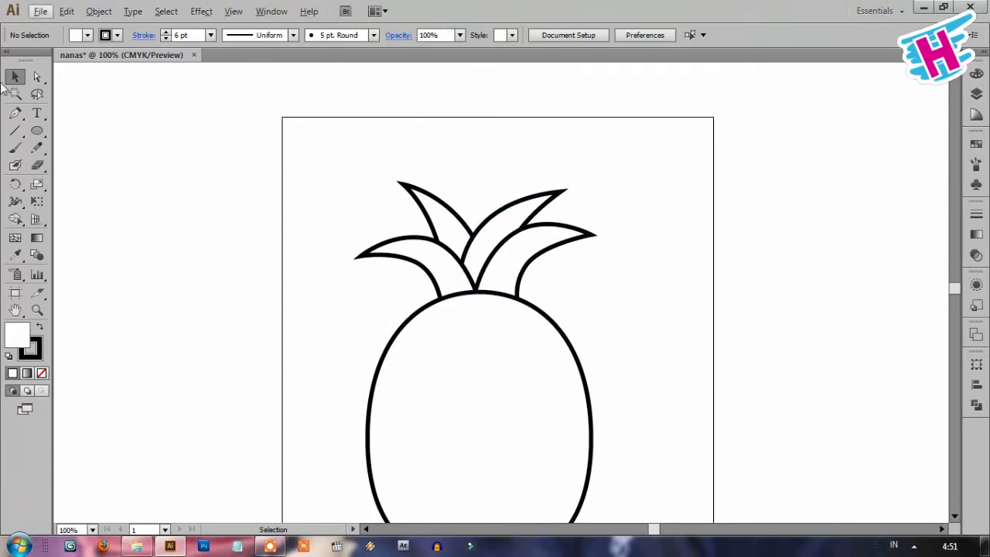
Step: Draw two tall, pointed, closed leaf shapes with curved edges above the crown
click(15, 113)
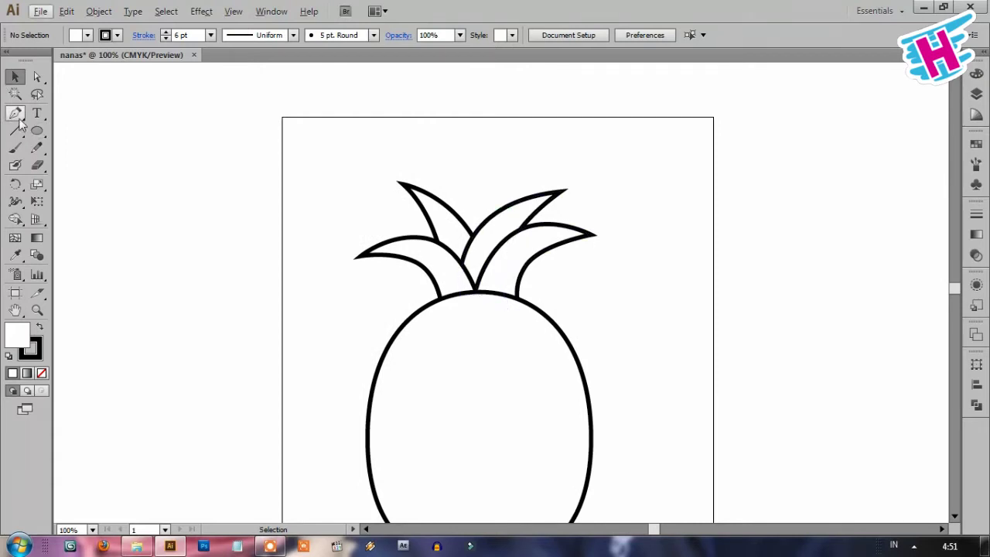
click(410, 130)
drag(454, 231, 460, 278)
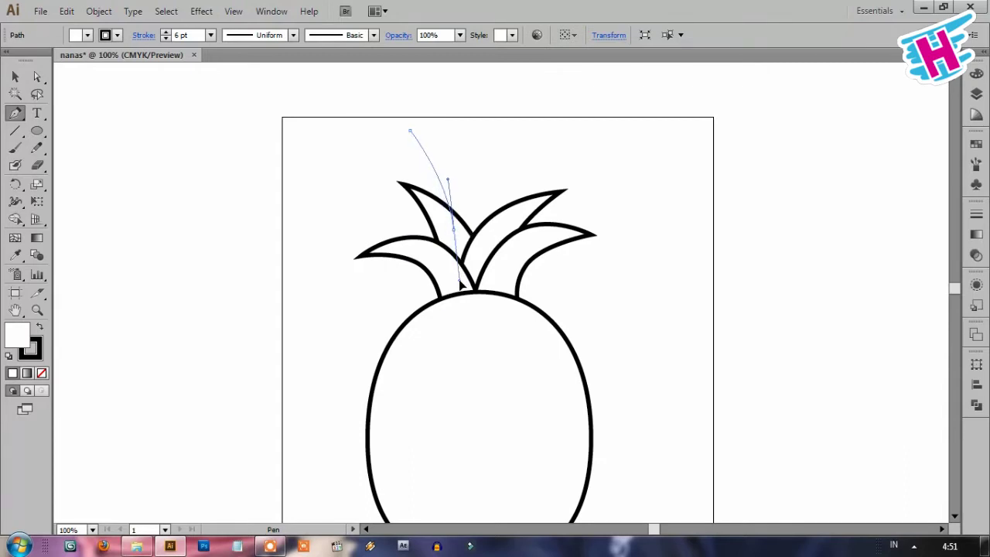
click(488, 238)
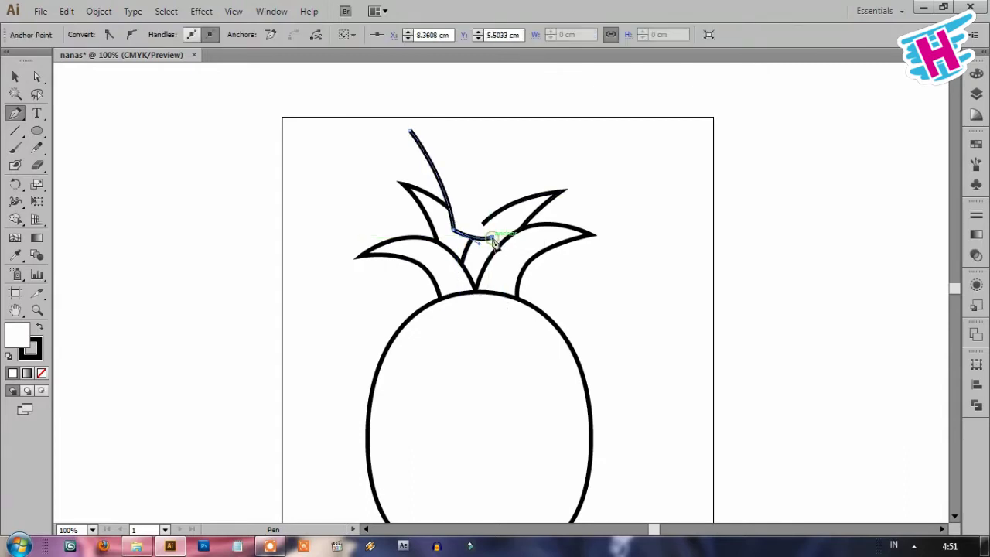
click(410, 130)
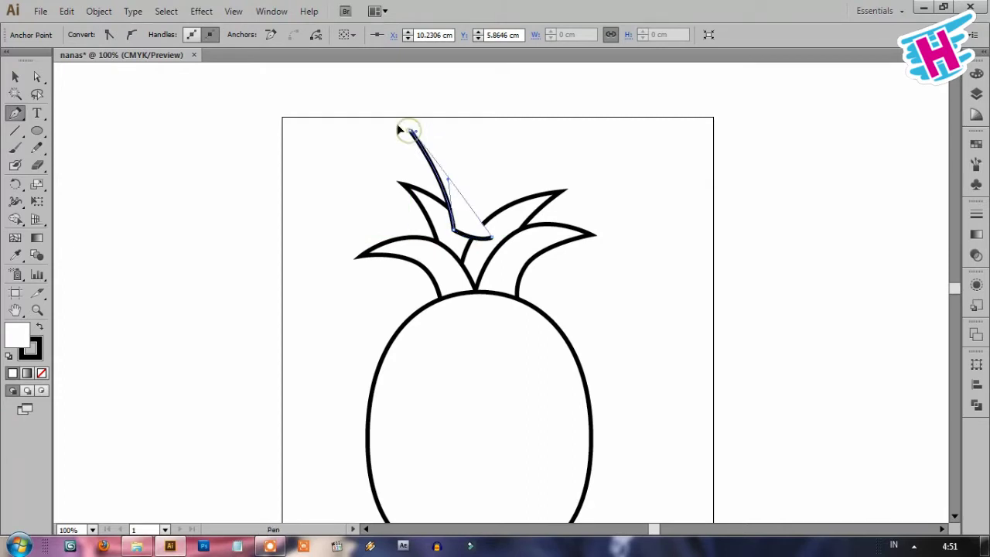
drag(400, 130, 331, 86)
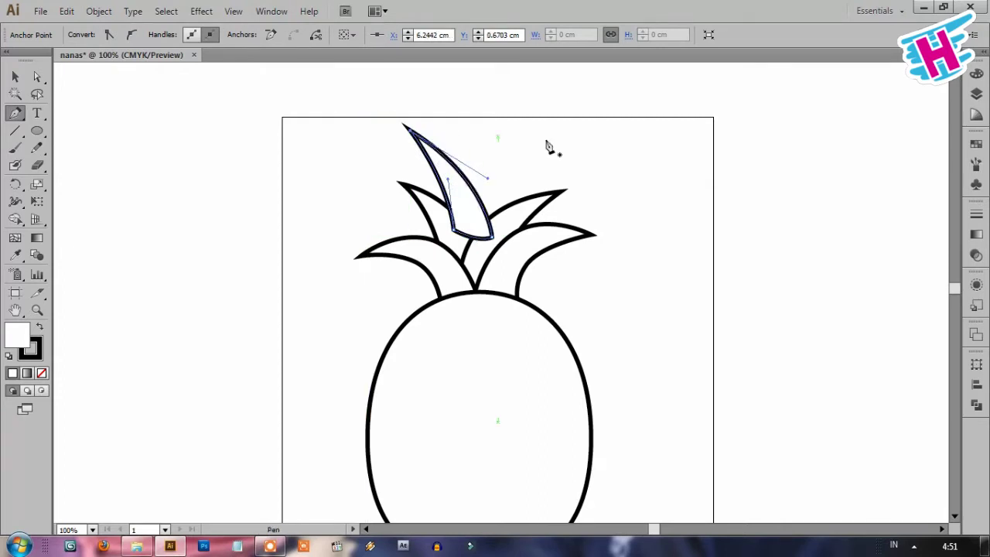
click(501, 103)
drag(469, 205, 474, 263)
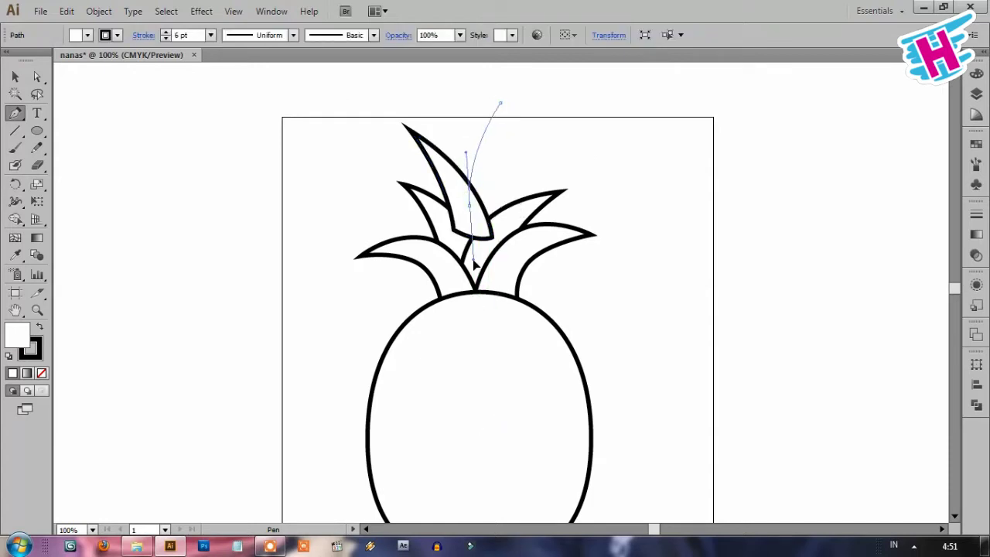
drag(500, 230, 516, 139)
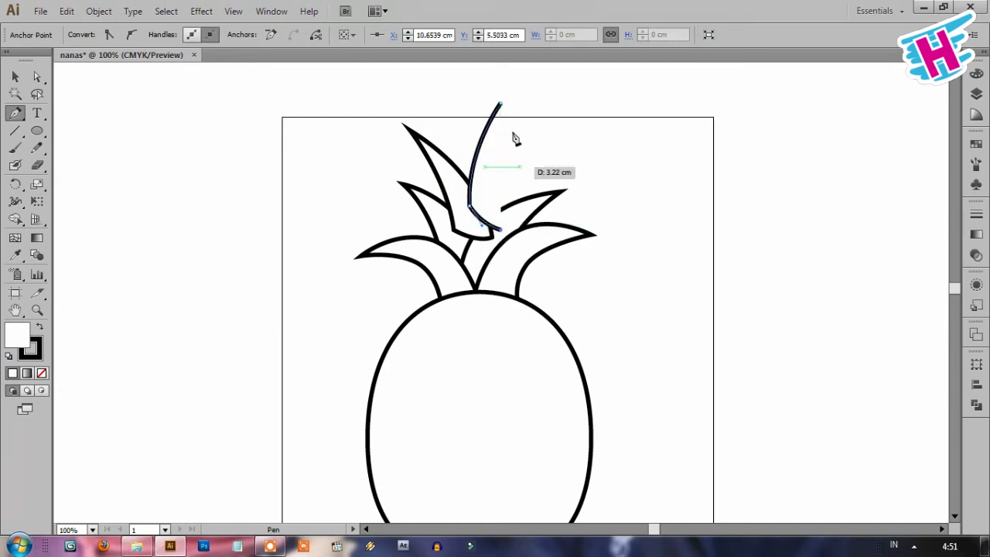
click(500, 104)
scroll(517, 77, up, 3)
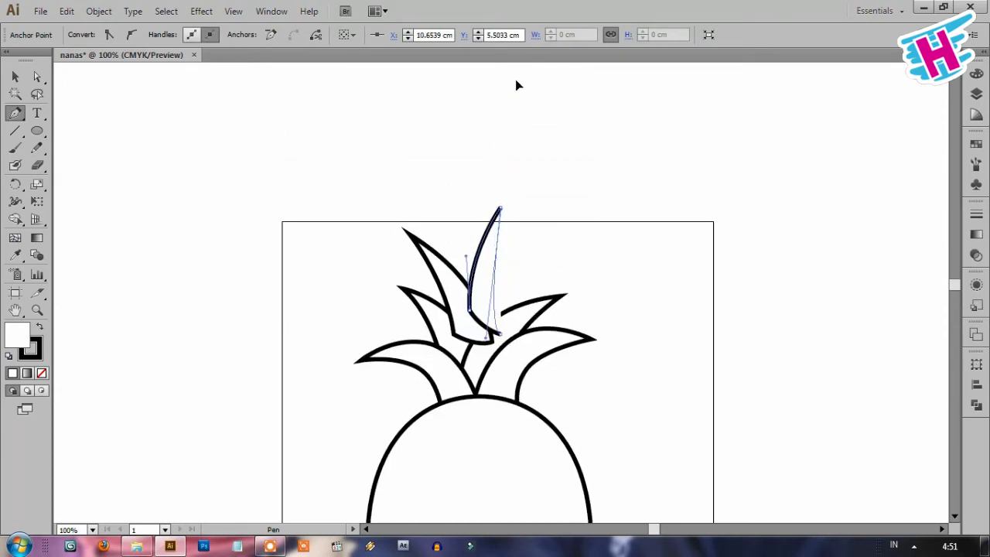
drag(516, 80, 515, 146)
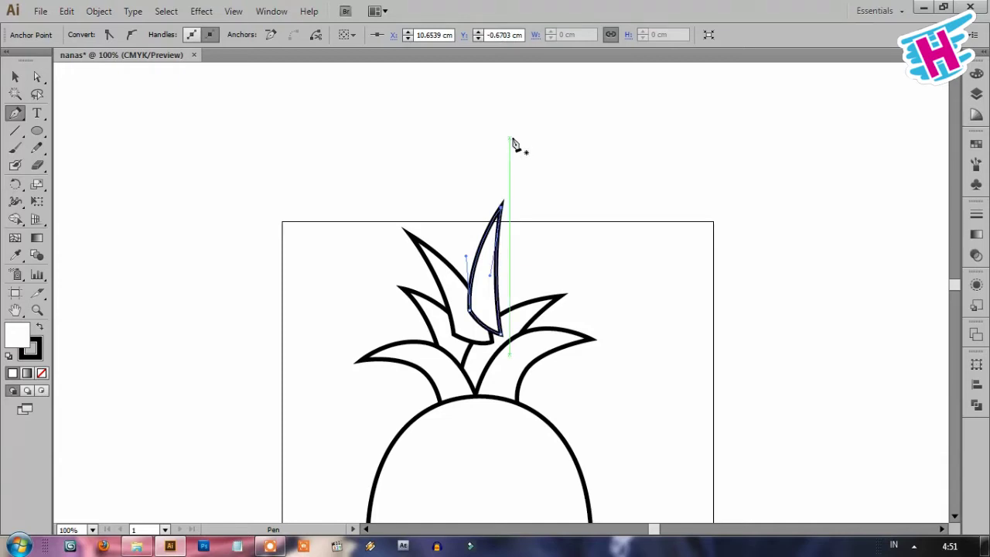
Step: Move the taller new leaf lower so it sits into the crown
key(v)
drag(590, 201, 403, 257)
key(ctrl)
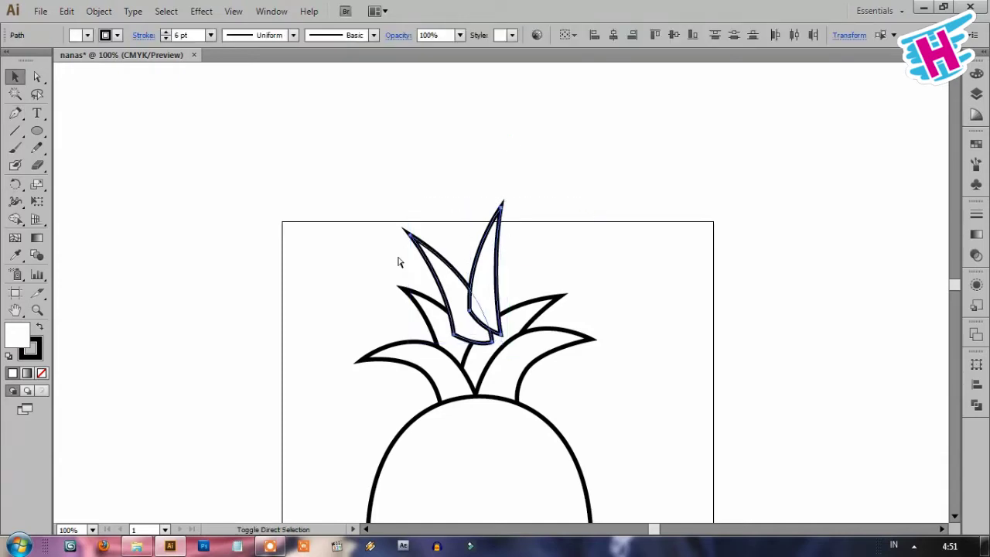
click(622, 226)
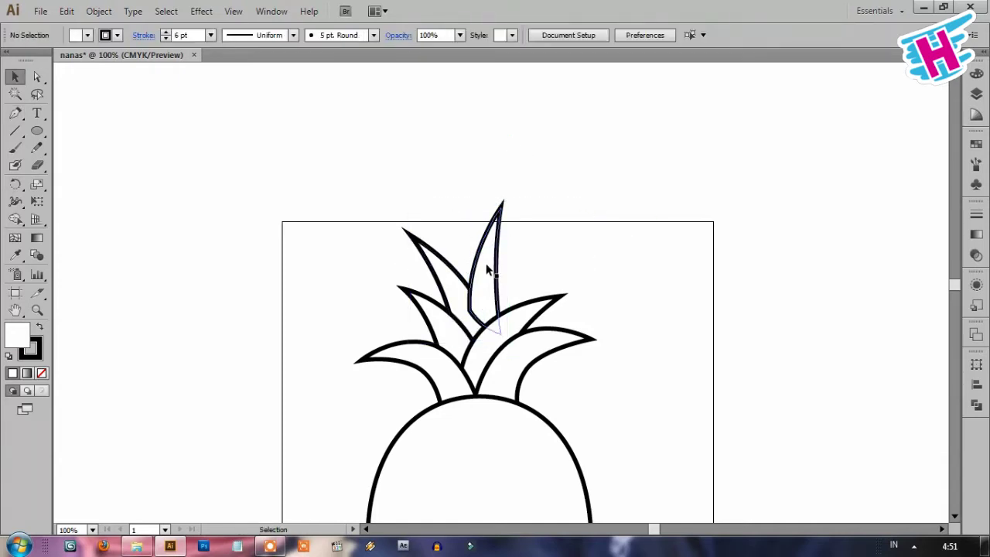
drag(487, 268, 497, 303)
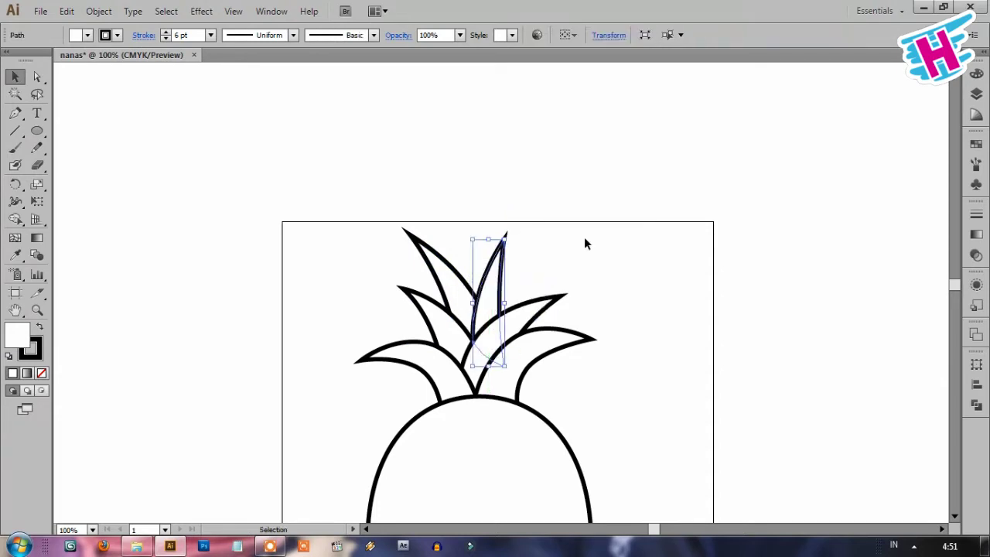
click(605, 228)
scroll(566, 206, down, 3)
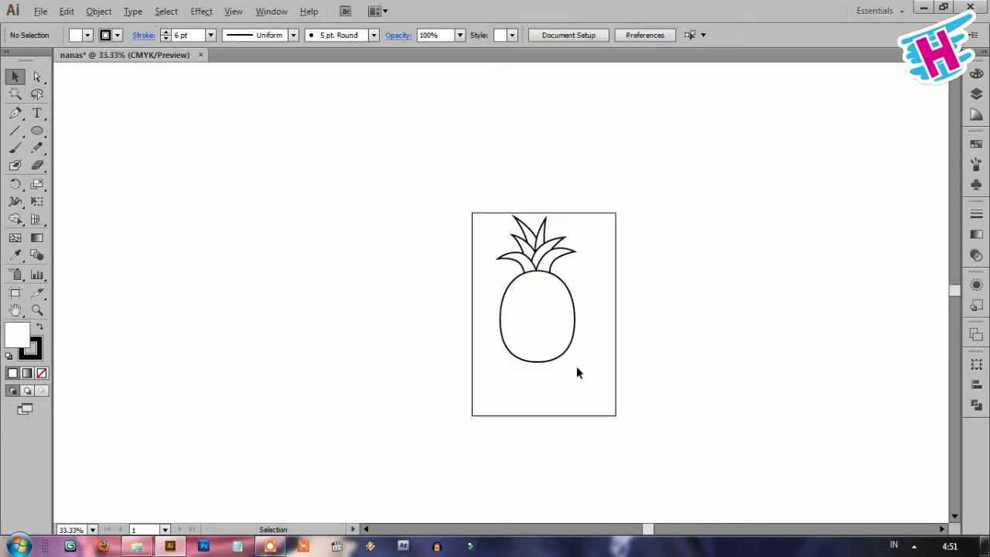
scroll(583, 300, up, 1)
scroll(581, 192, up, 1)
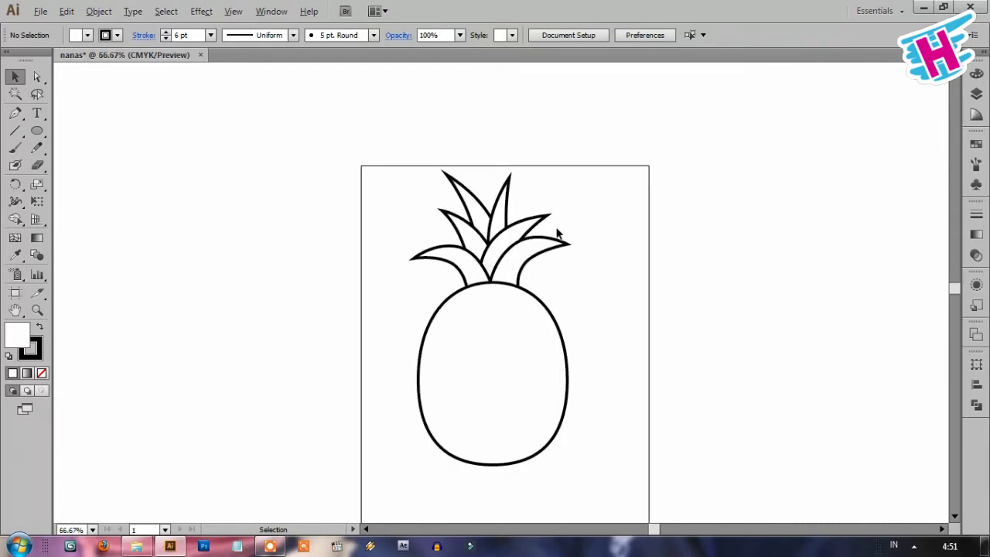
scroll(545, 203, up, 2)
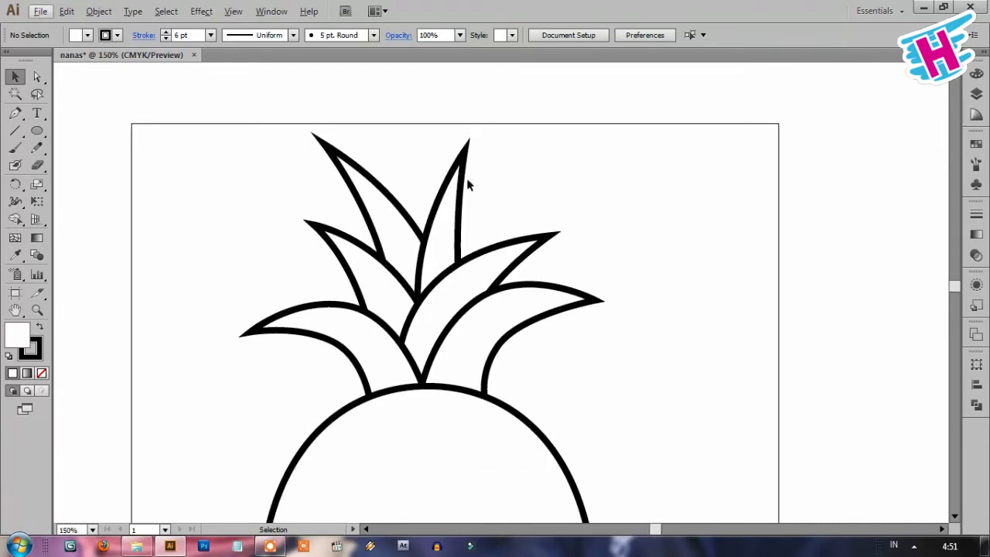
Step: Move the upper right leaf's tip outward and curve its left and right edges
key(a)
drag(464, 159, 519, 138)
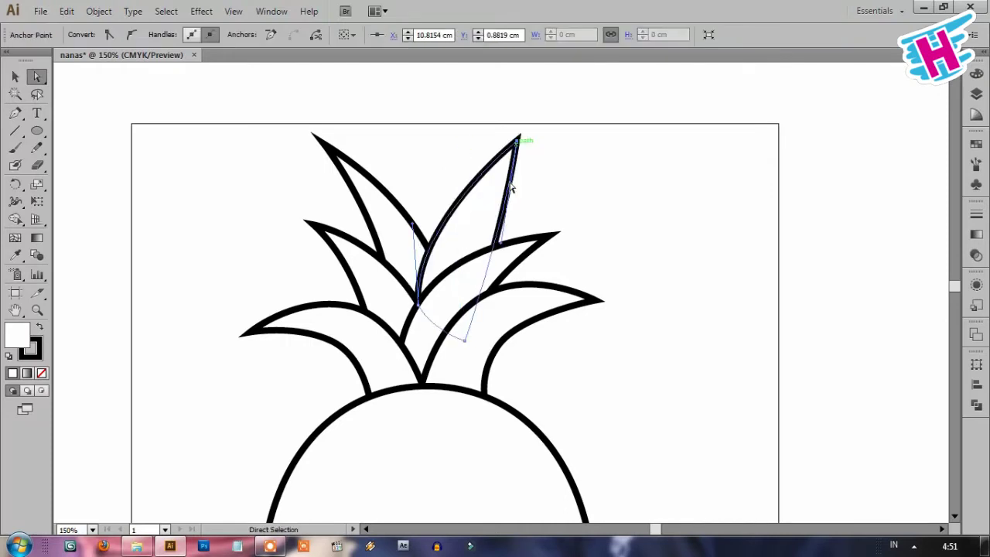
drag(501, 241, 466, 242)
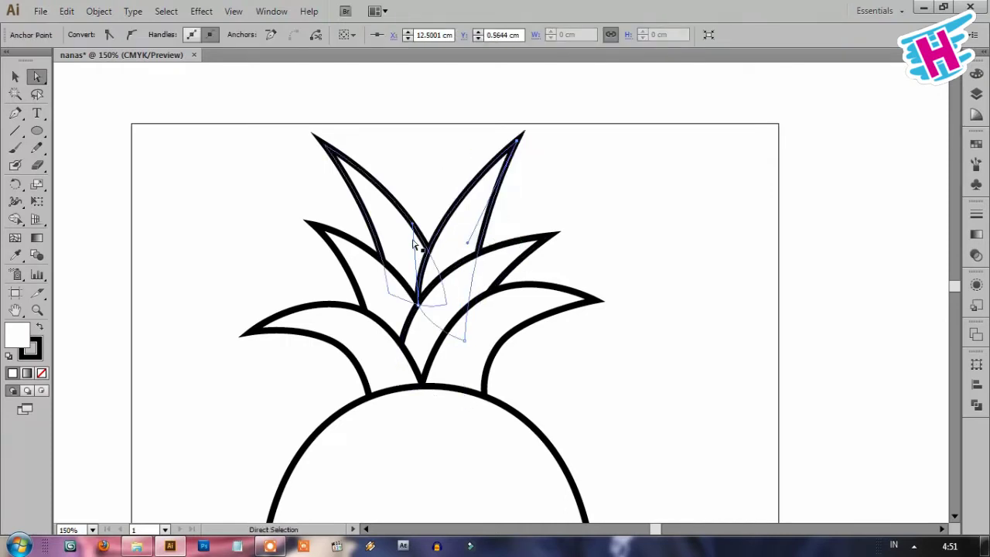
drag(412, 224, 428, 184)
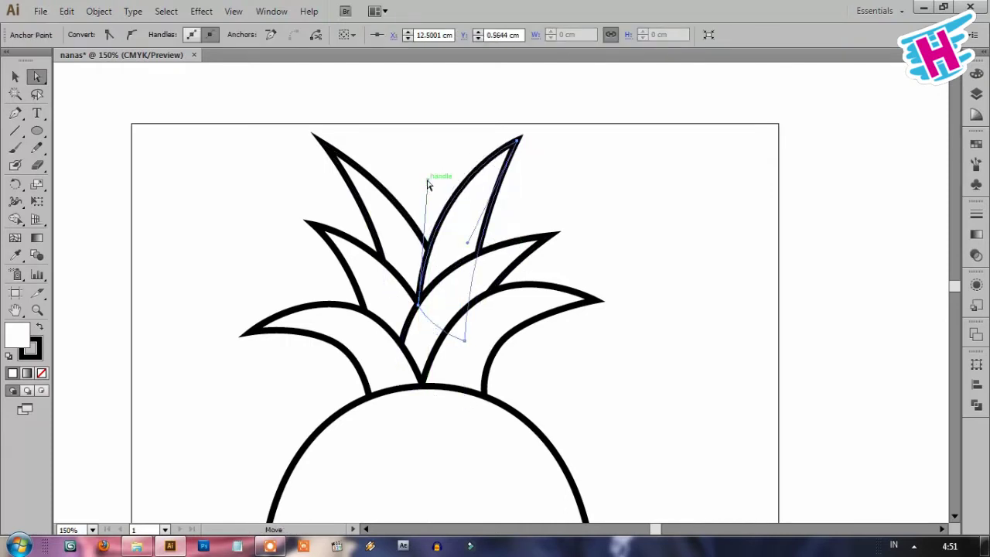
click(570, 177)
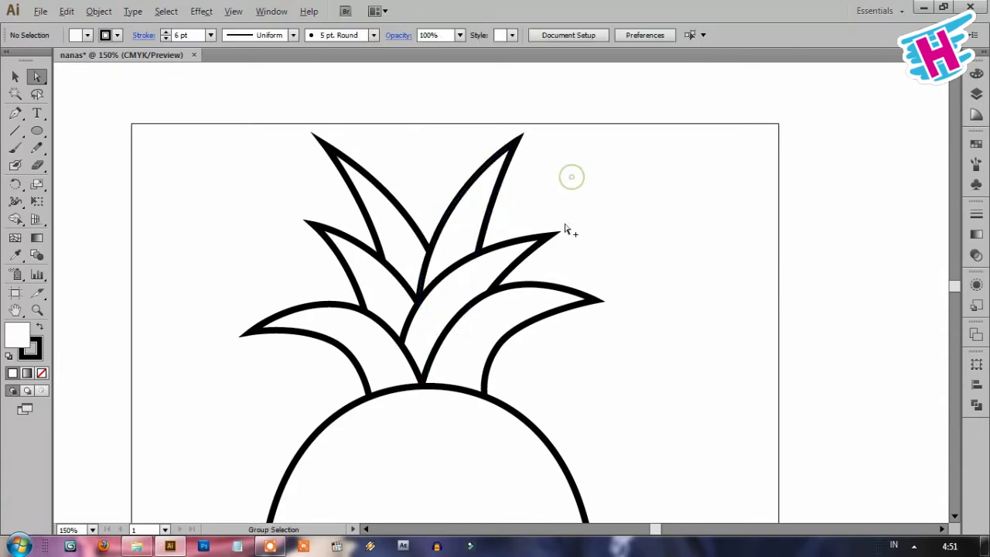
scroll(566, 226, down, 4)
scroll(572, 216, up, 2)
scroll(572, 216, up, 2)
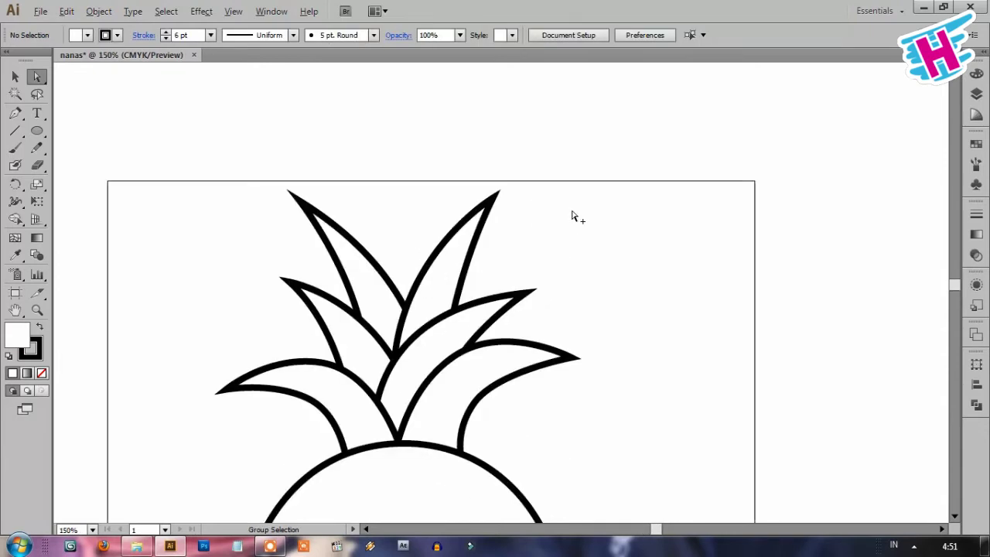
Step: Draw a tall, sharp spike leaf from the crown's centre and send it behind the other leaves
click(14, 113)
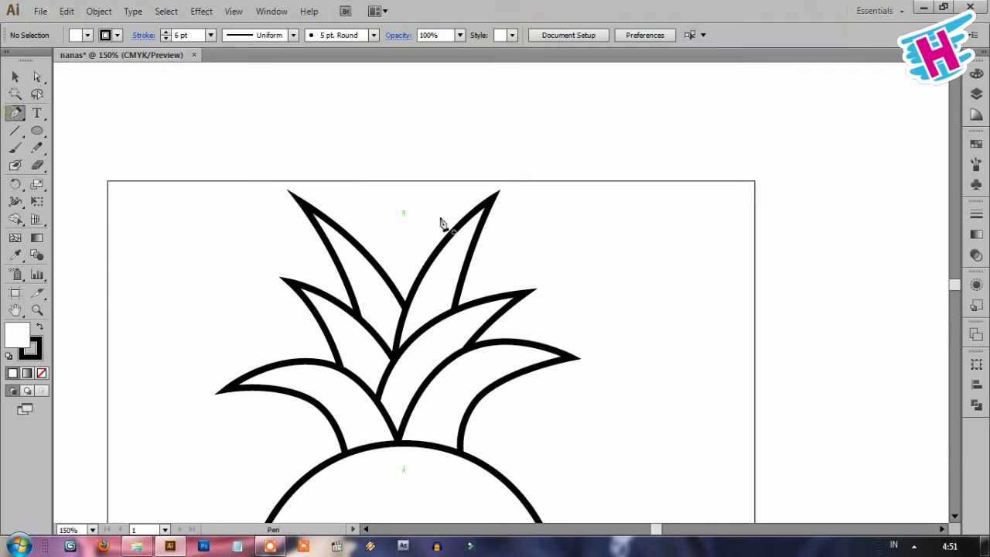
click(394, 141)
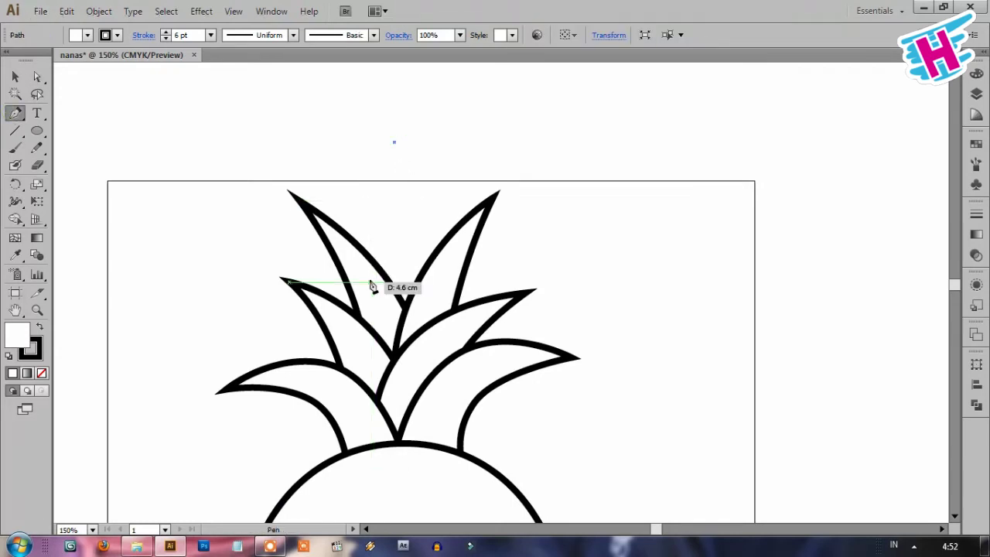
mouse_move(373, 303)
mouse_down()
mouse_move(387, 366)
mouse_move(405, 324)
mouse_up()
click(428, 312)
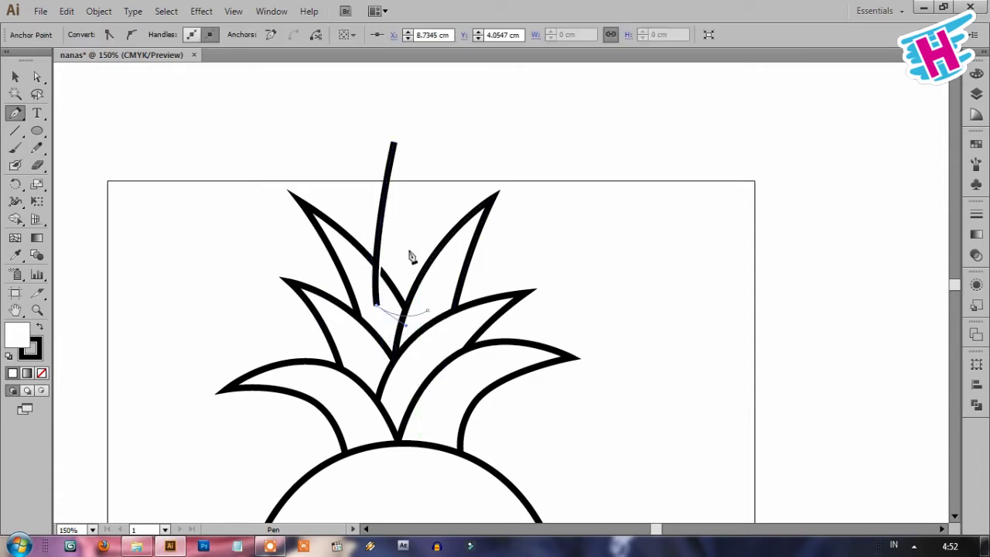
click(393, 144)
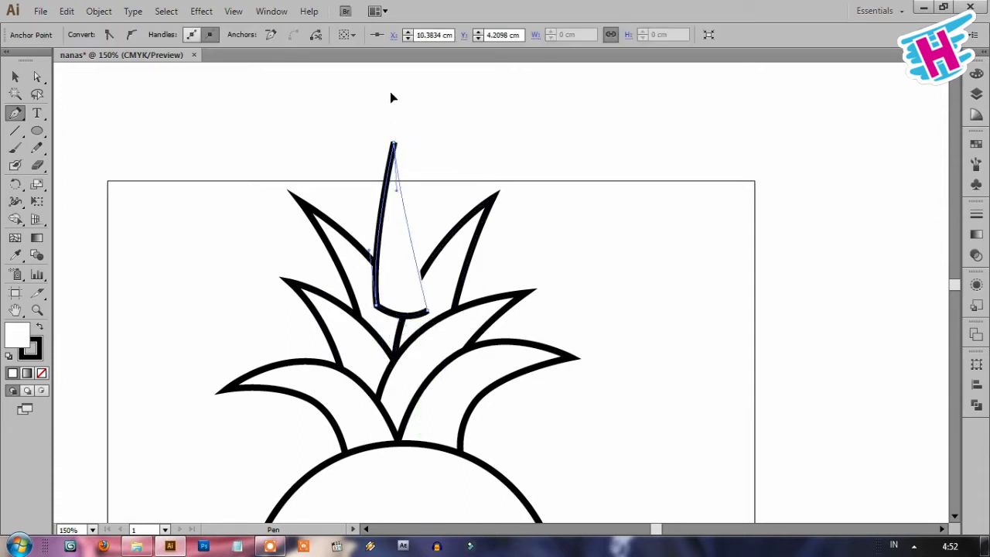
drag(391, 95, 391, 96)
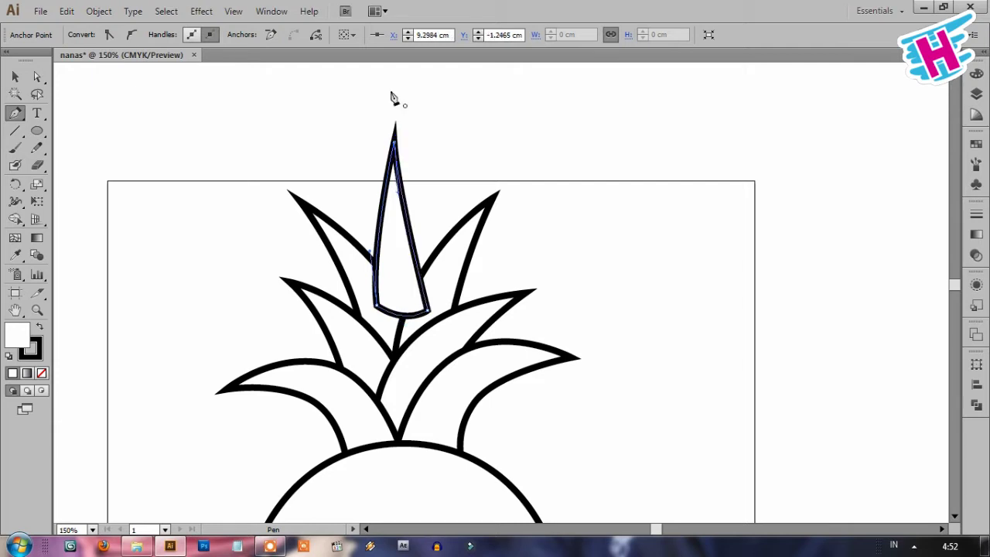
key(ctrl+shift+bracketleft)
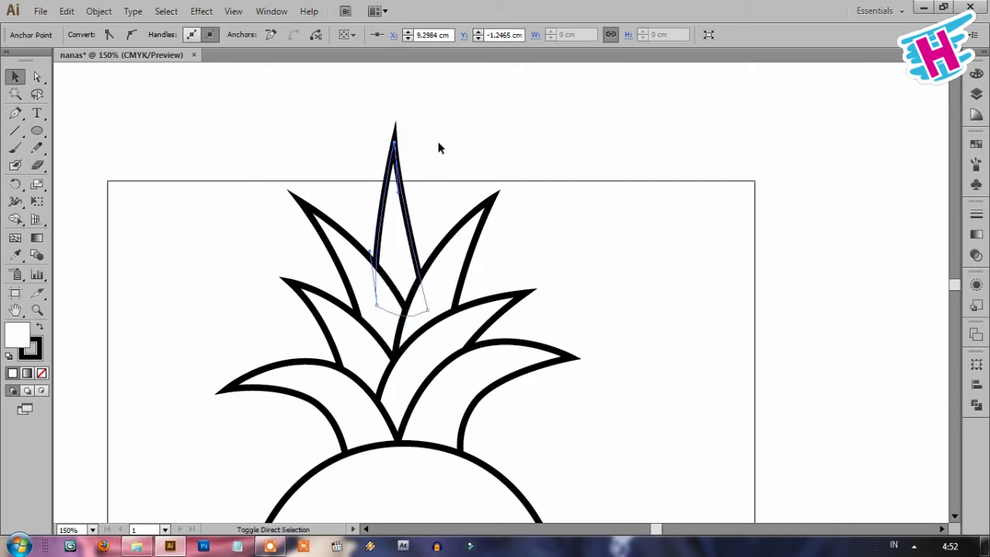
click(597, 346)
key(ctrl+minus)
key(ctrl+minus)
key(ctrl+minus)
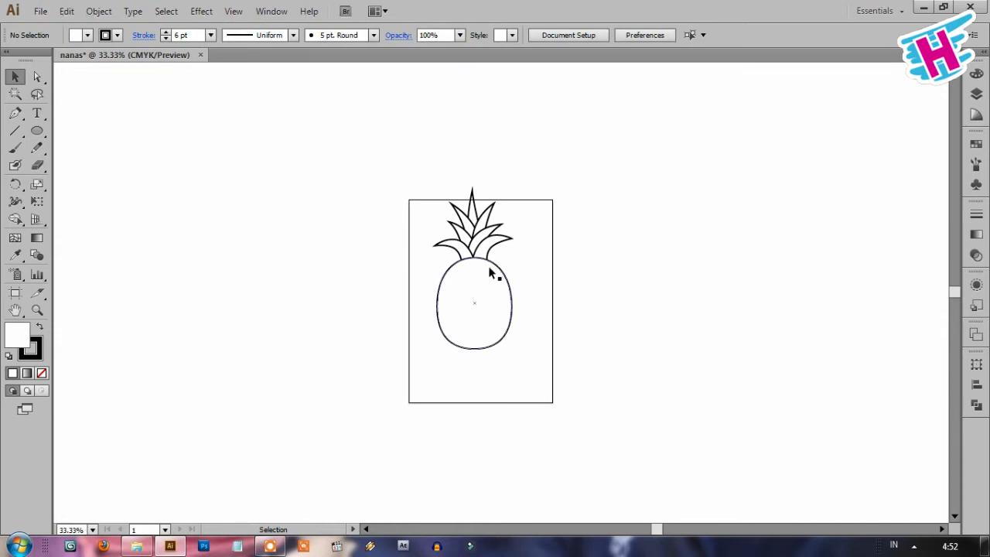
Step: Shift the top, right, left and tall middle leaves lower toward the body
scroll(484, 253, up, 4)
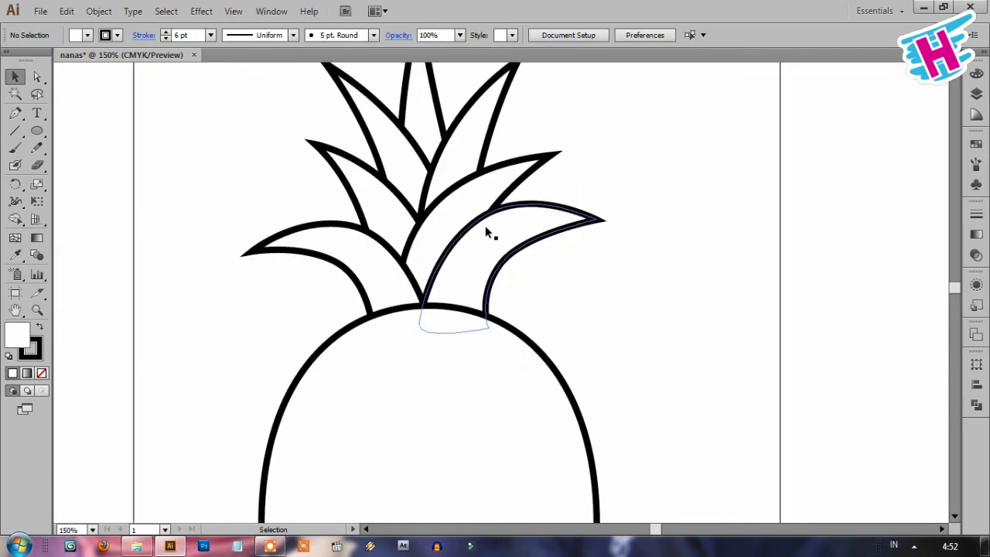
drag(481, 236, 473, 288)
drag(359, 272, 398, 314)
drag(455, 222, 472, 244)
click(611, 341)
scroll(606, 290, down, 3)
scroll(607, 275, up, 1)
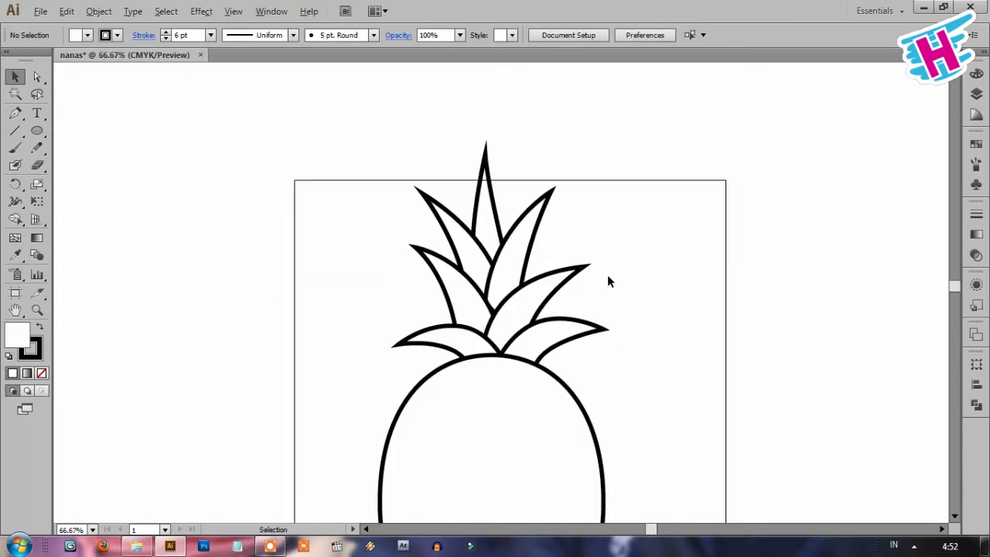
scroll(607, 281, up, 2)
mouse_move(478, 219)
mouse_down()
mouse_move(437, 186)
mouse_move(447, 194)
mouse_up()
Step: Rotate the lower-left and lower-right leaves to new angles
click(301, 373)
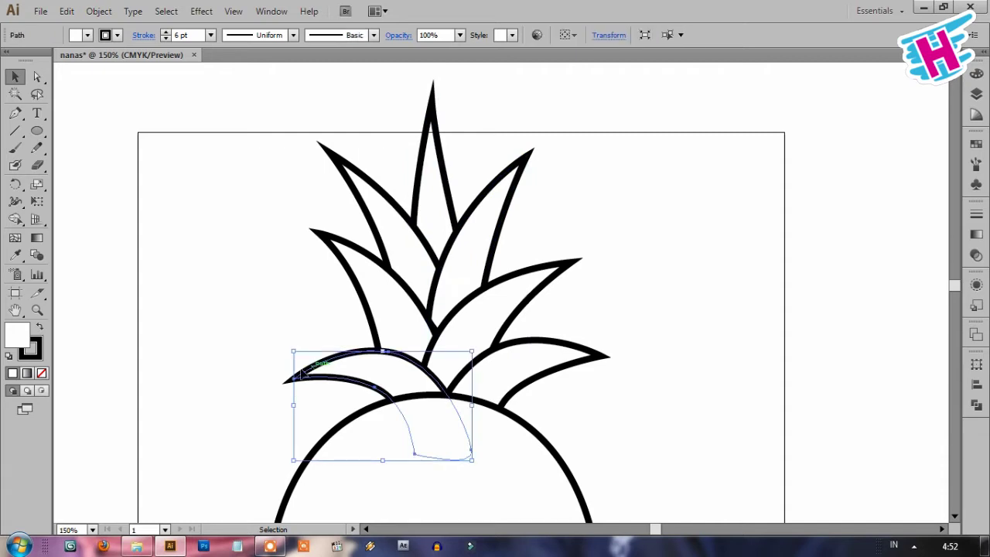
drag(291, 344, 324, 326)
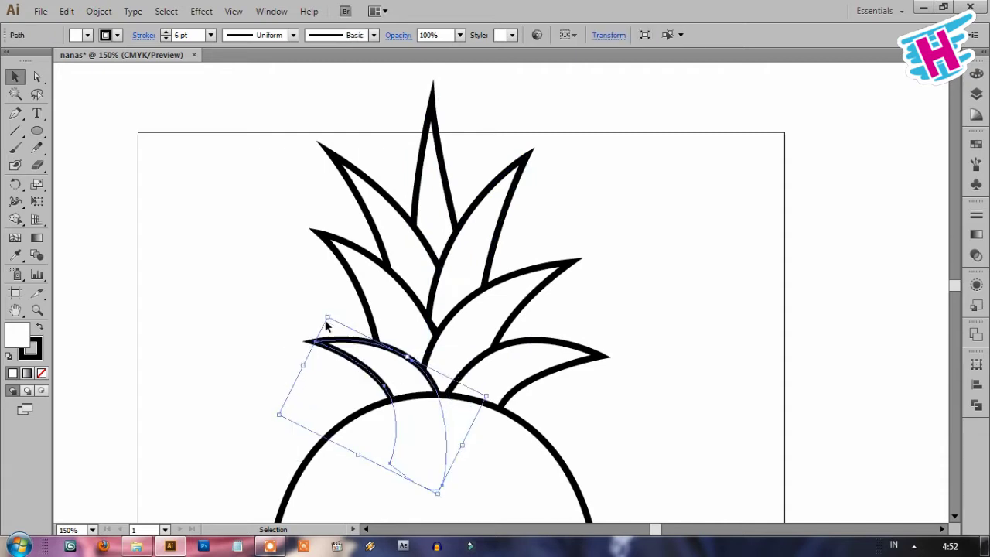
click(324, 326)
click(580, 374)
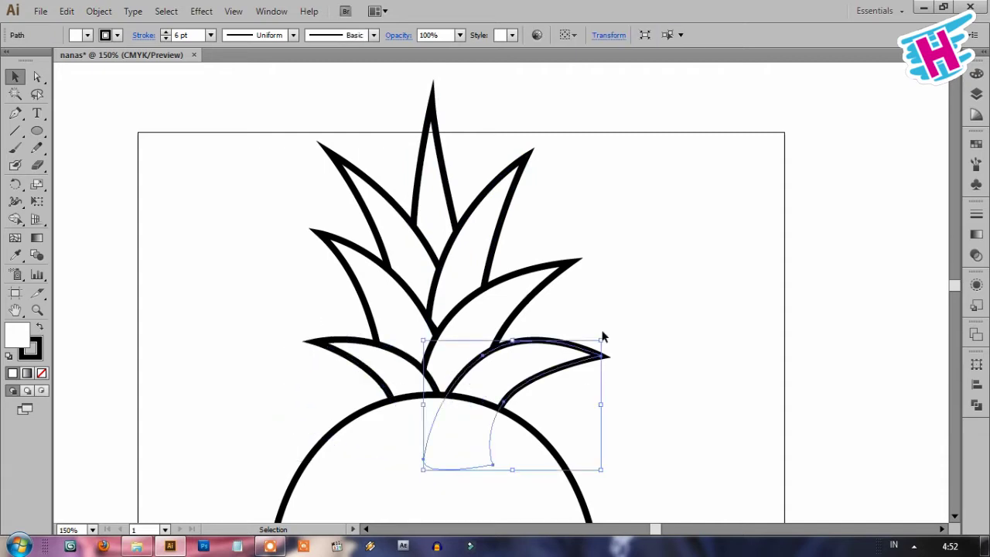
drag(602, 334, 632, 370)
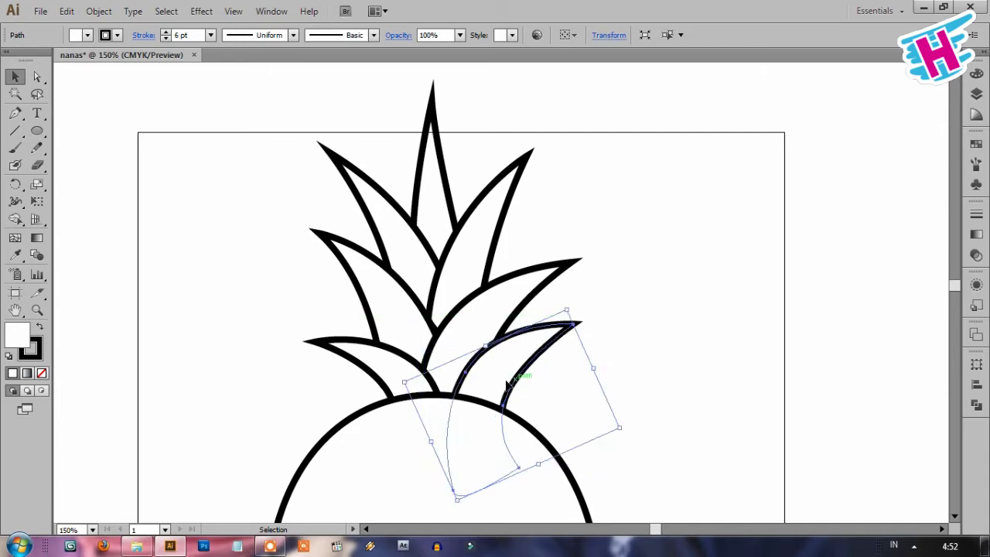
click(632, 369)
scroll(507, 283, down, 4)
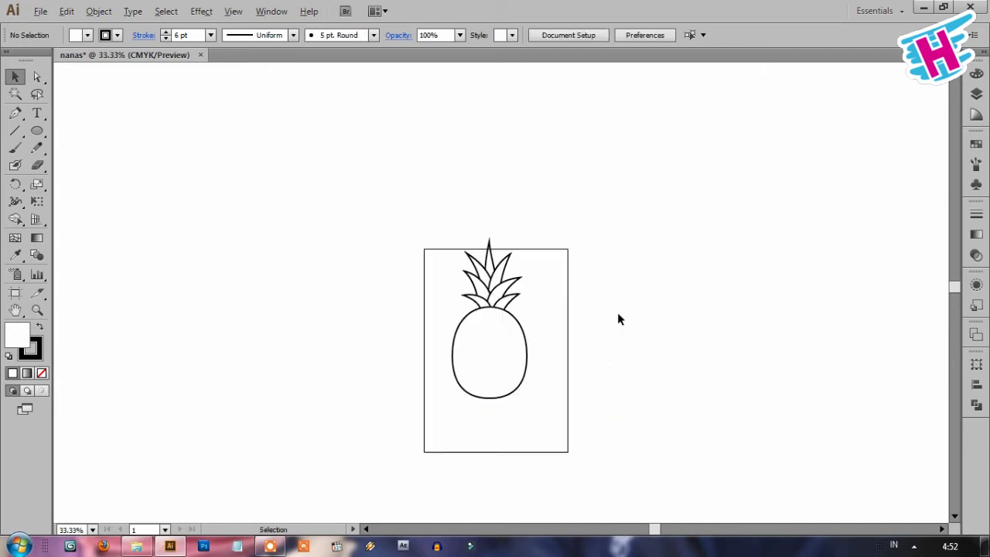
scroll(536, 373, up, 2)
Step: Draw a small closed diamond with curved sides right of the pineapple body
scroll(450, 355, up, 1)
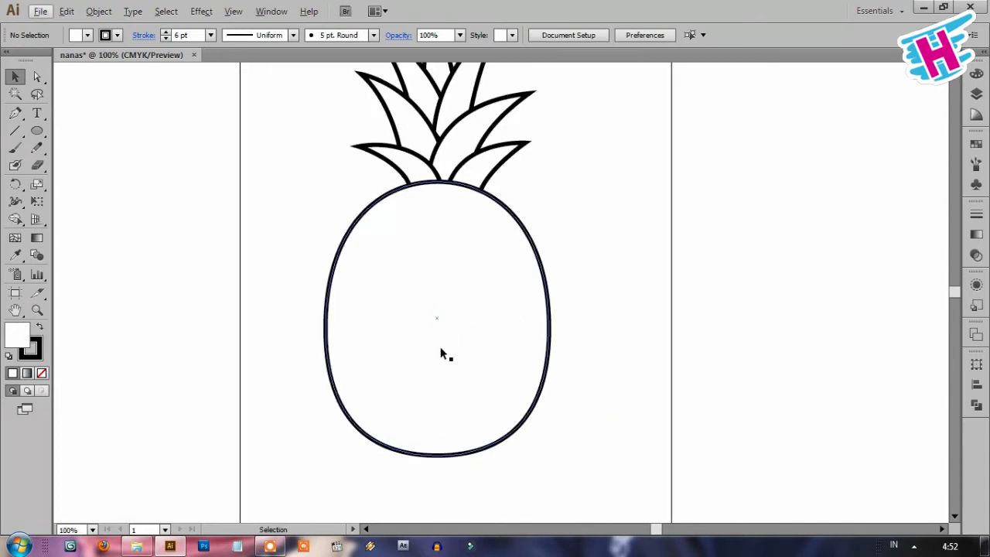
click(14, 113)
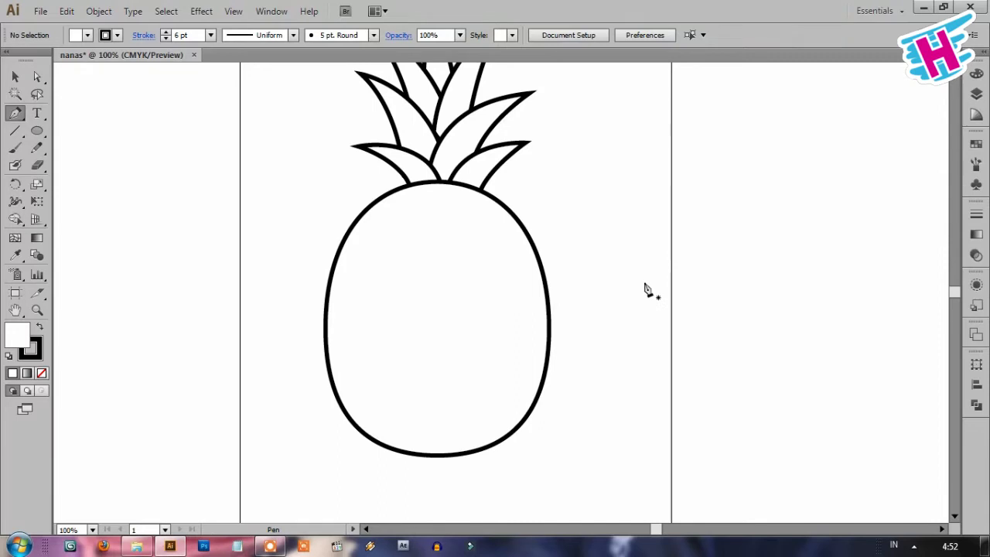
click(627, 265)
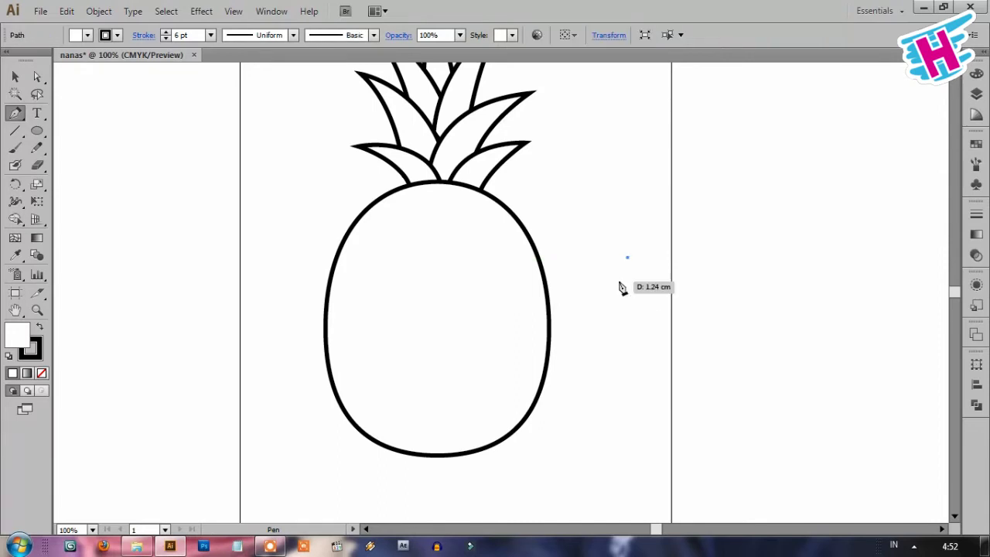
scroll(618, 283, up, 3)
drag(578, 303, 558, 323)
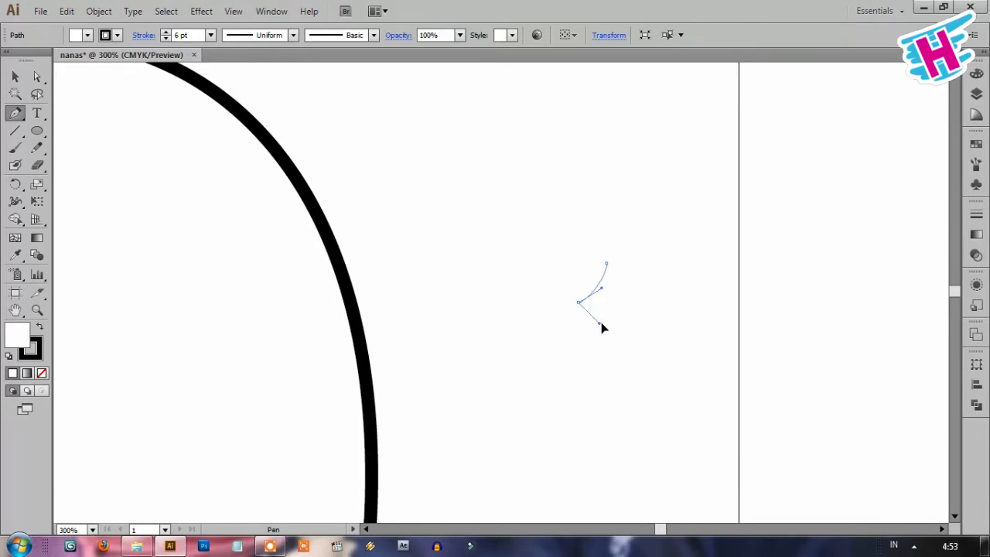
drag(596, 323, 596, 323)
click(616, 336)
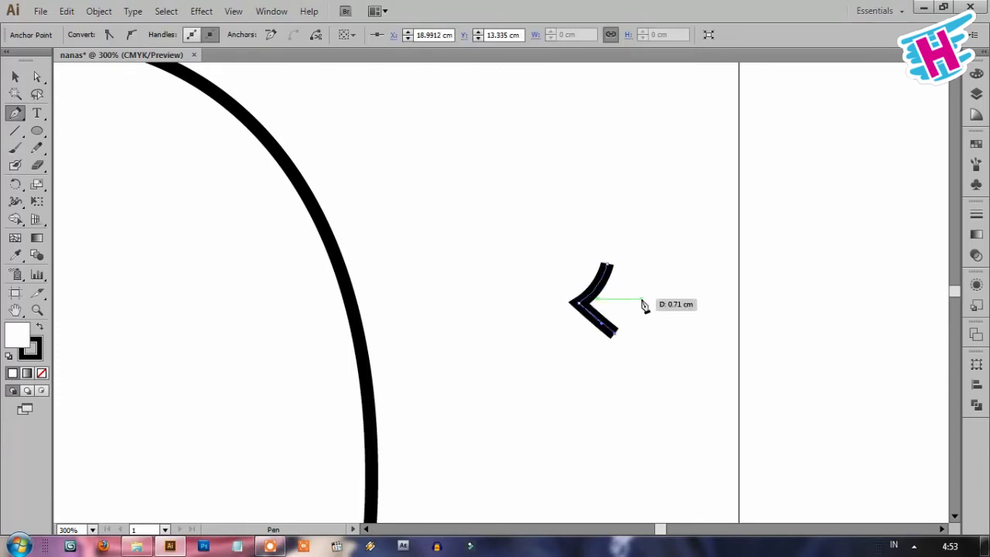
click(643, 300)
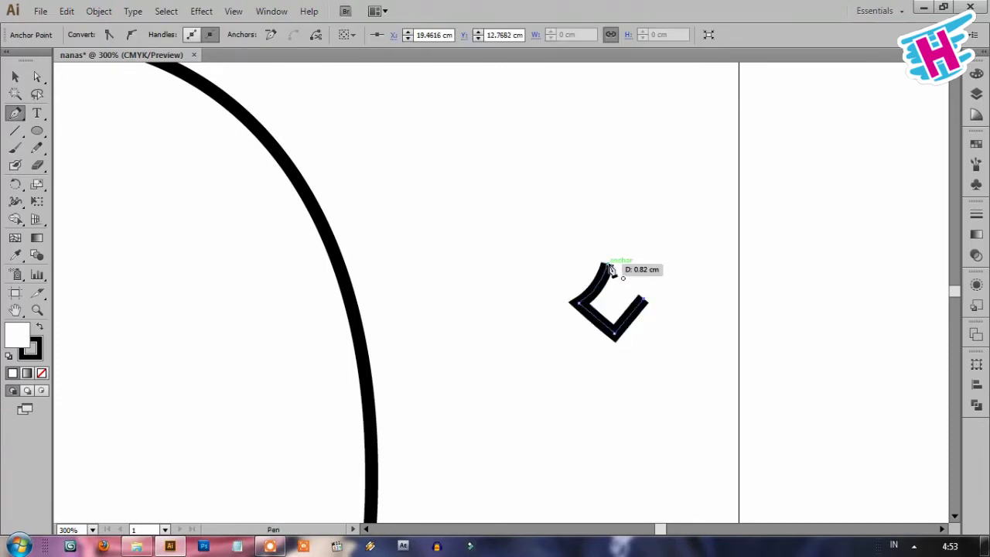
mouse_move(605, 268)
mouse_down()
mouse_move(585, 229)
mouse_move(598, 239)
mouse_up()
Step: Swap the diamond's fill and stroke so it is solid black with no outline
key(v)
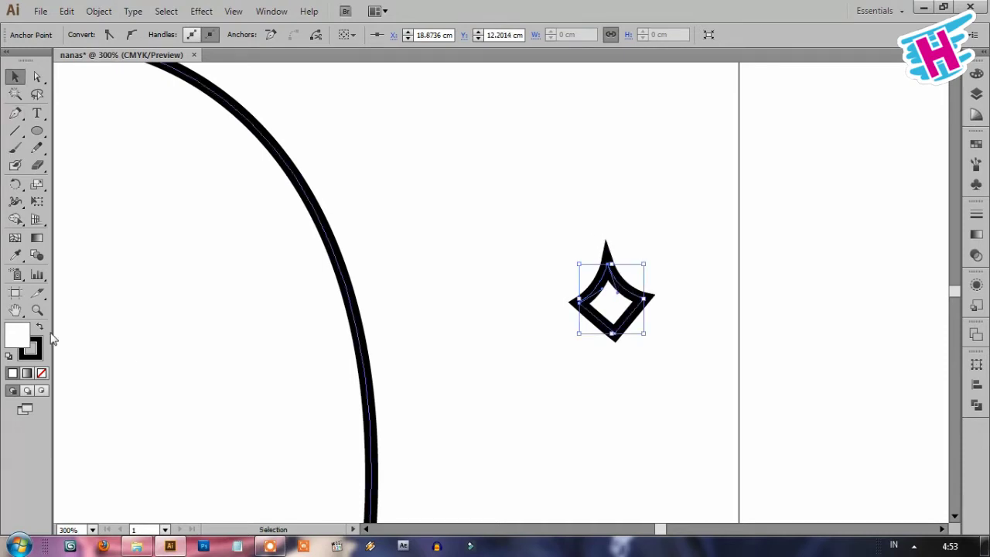
click(39, 354)
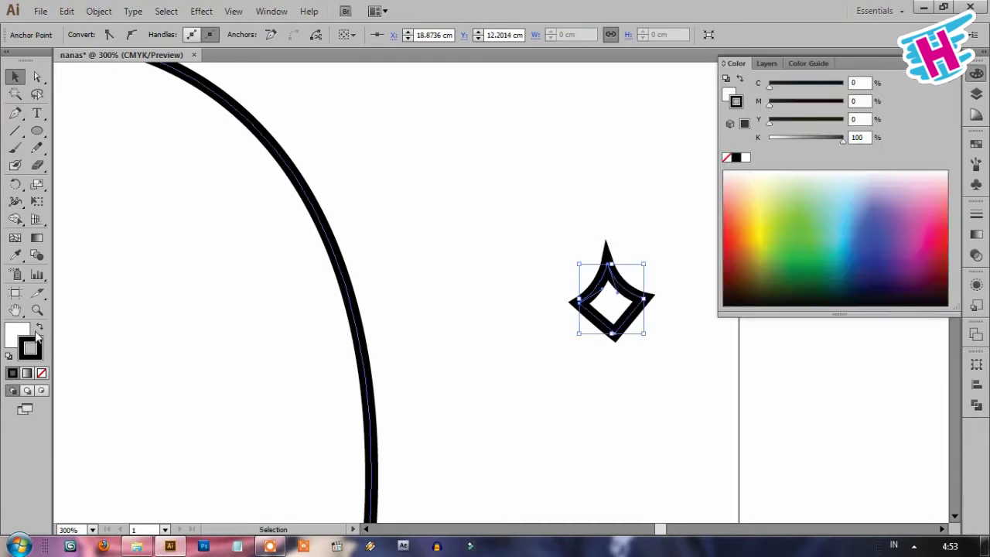
click(38, 330)
click(42, 373)
click(534, 246)
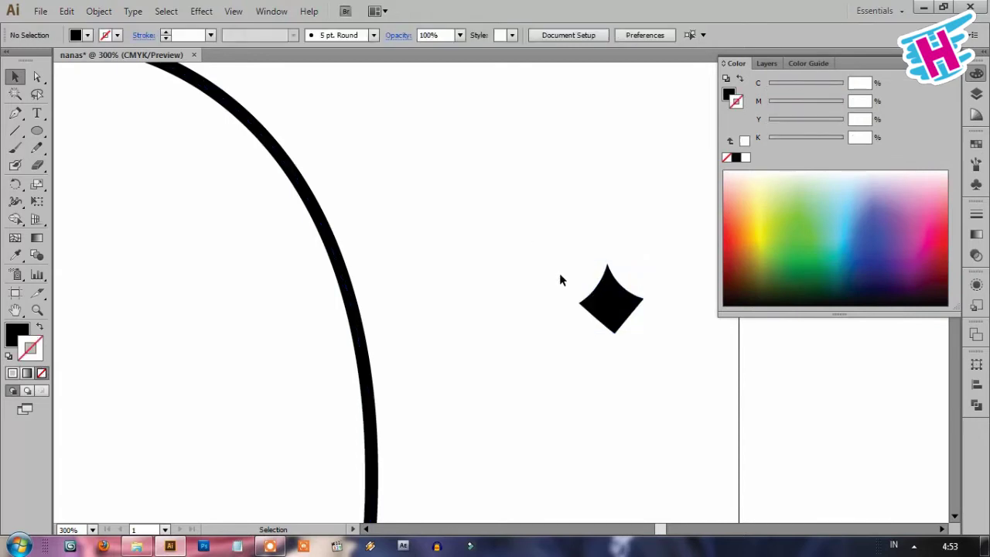
Step: Reshape the diamond's top-right curve with Direct Selection
key(a)
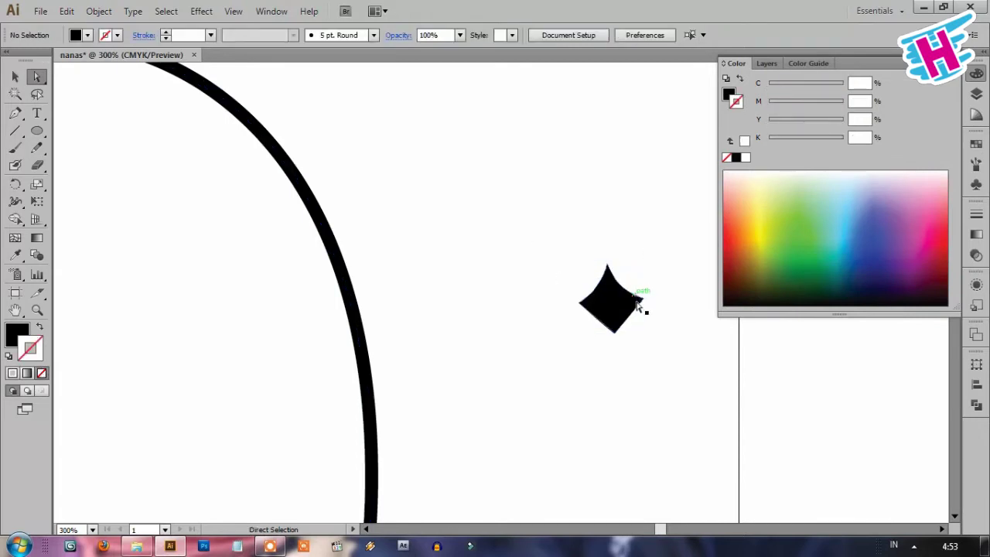
key(alt)
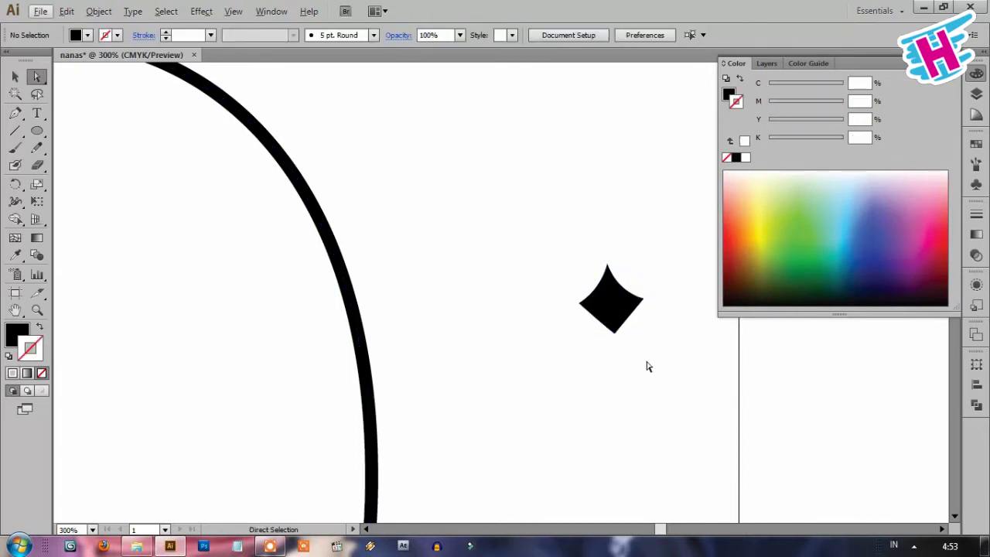
scroll(652, 316, up, 2)
scroll(629, 287, up, 2)
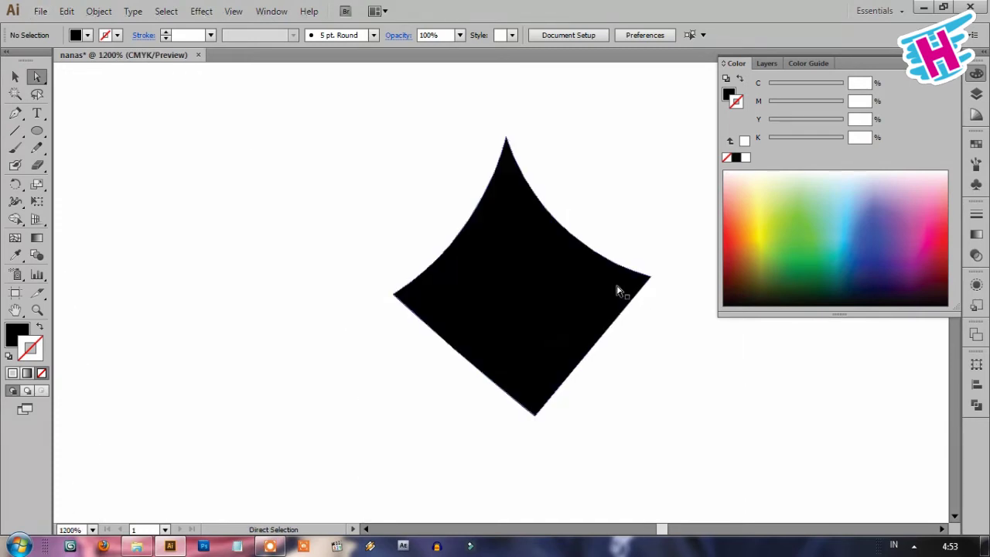
mouse_move(670, 314)
mouse_down()
mouse_move(588, 247)
mouse_move(565, 259)
mouse_up()
Step: Center-align the diamond's top and bottom anchors horizontally and its side anchors vertically
click(532, 412)
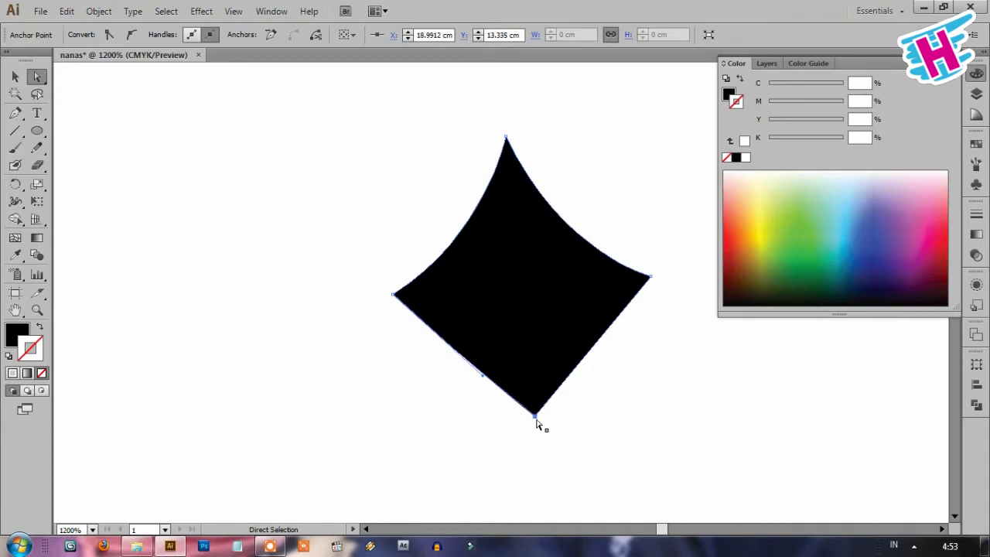
drag(531, 419, 518, 421)
drag(537, 106, 493, 454)
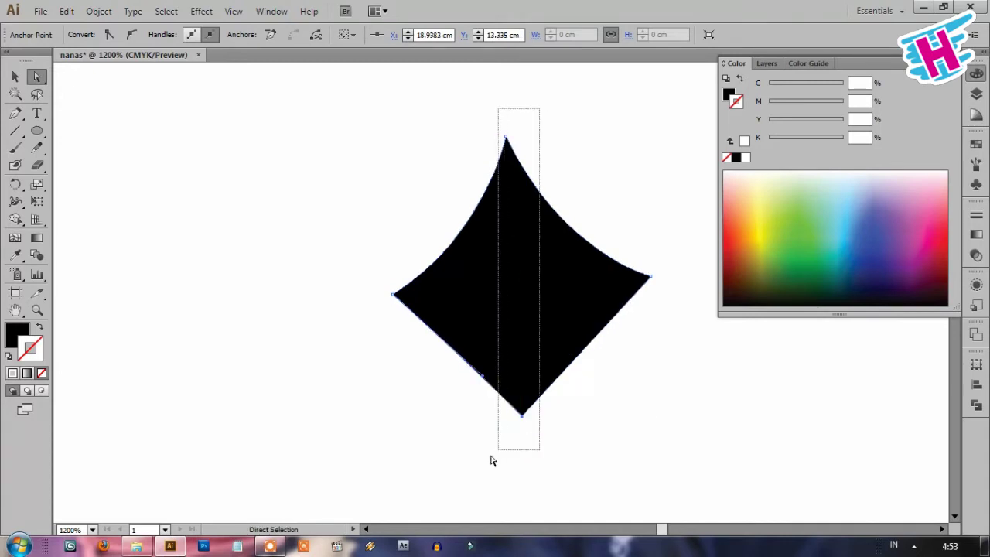
click(392, 36)
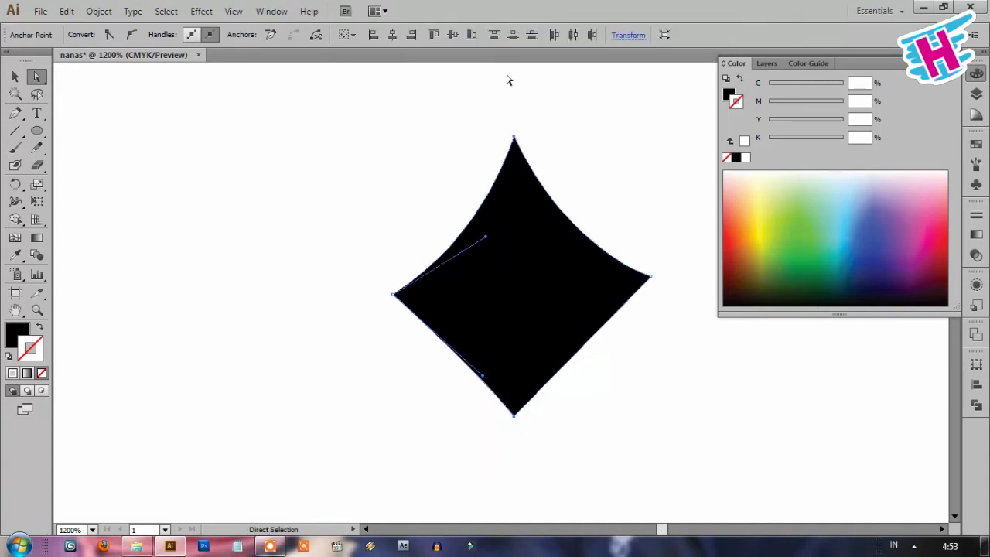
drag(677, 249, 331, 298)
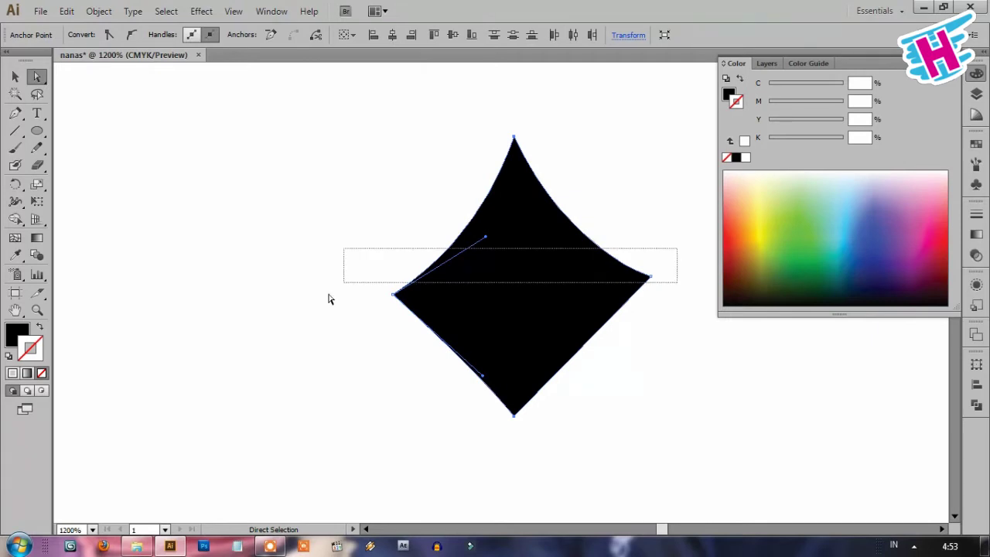
click(453, 36)
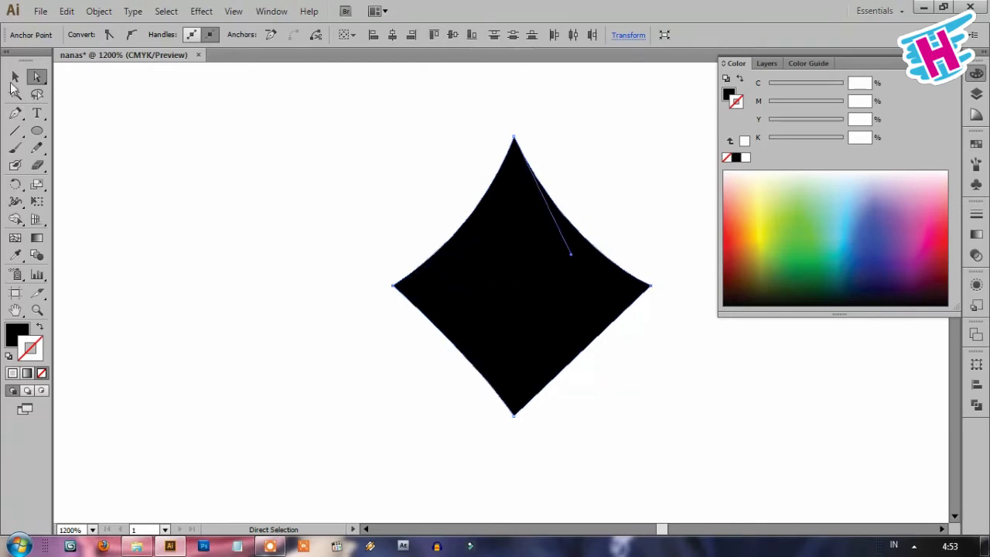
Step: Move the diamond to sit slightly higher beside the pineapple body
click(15, 76)
click(636, 243)
scroll(634, 249, down, 4)
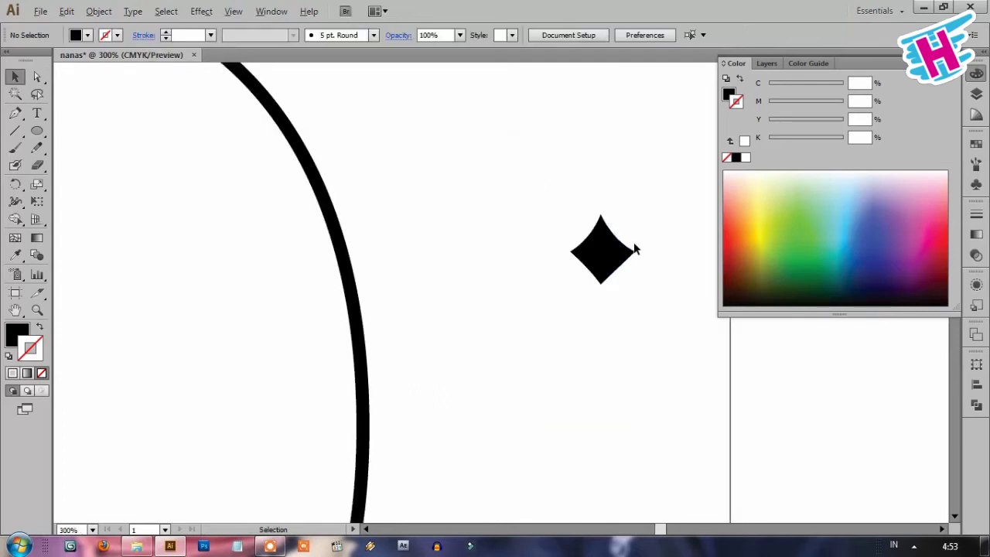
scroll(634, 249, down, 2)
drag(620, 249, 309, 250)
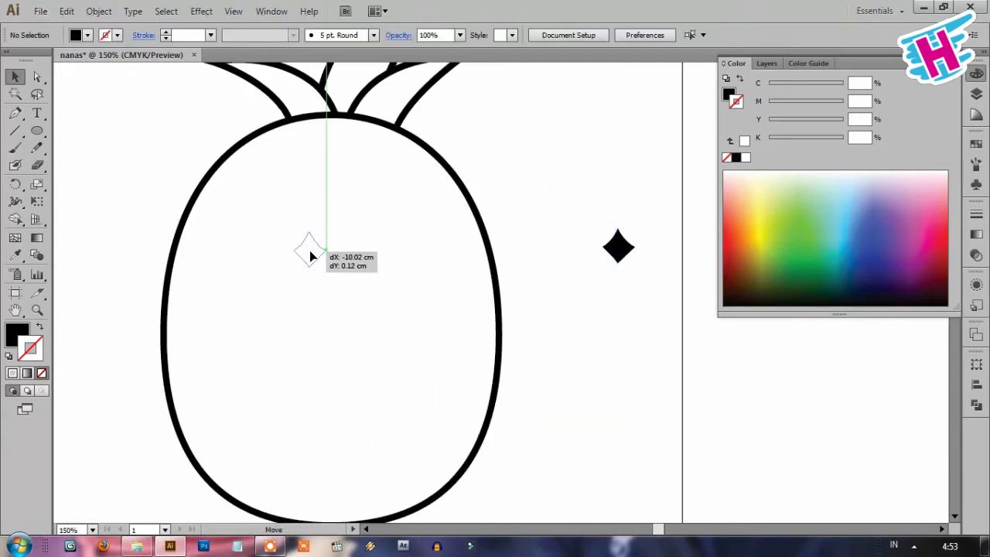
drag(611, 235, 611, 239)
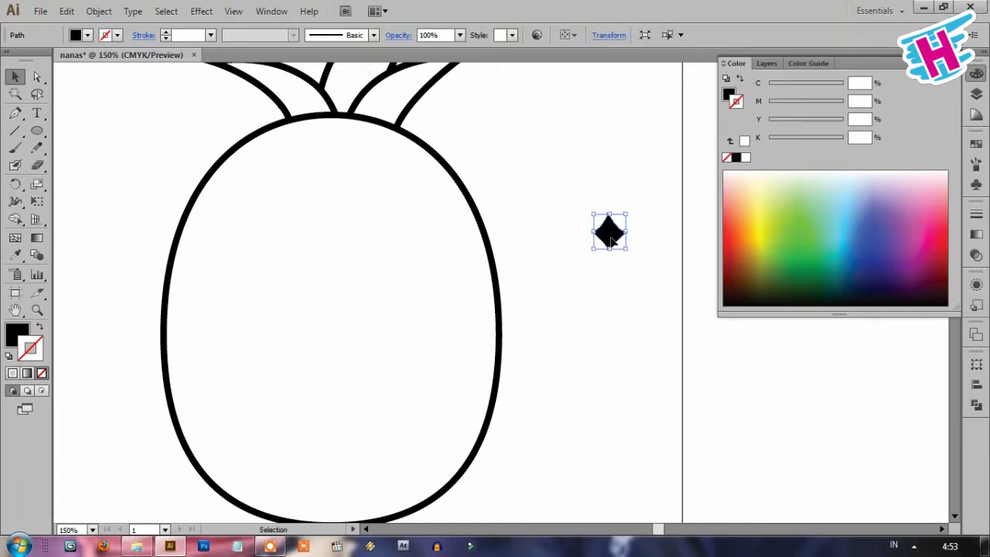
click(15, 130)
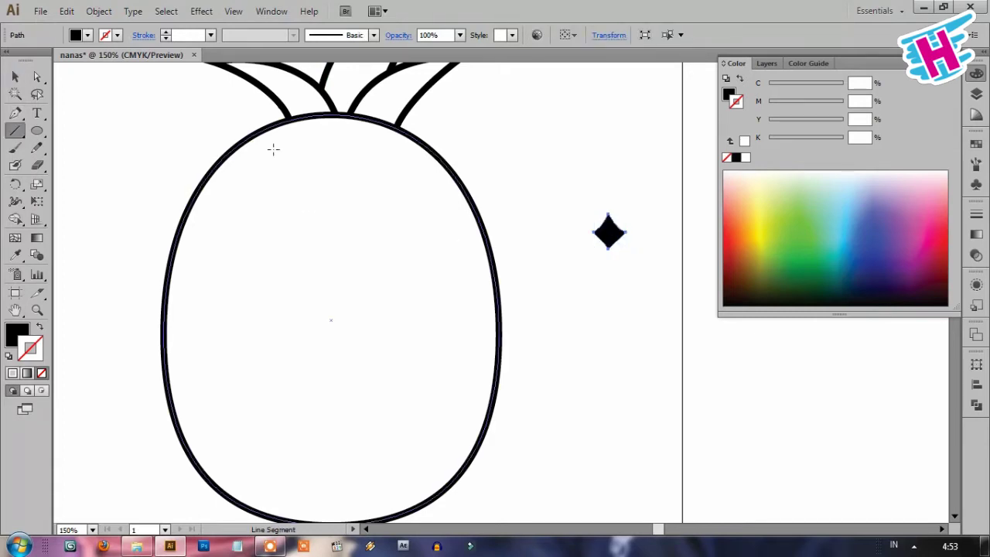
Step: Draw a trial diagonal line across the pineapple top with a black stroke
click(246, 124)
click(514, 319)
drag(217, 122, 525, 308)
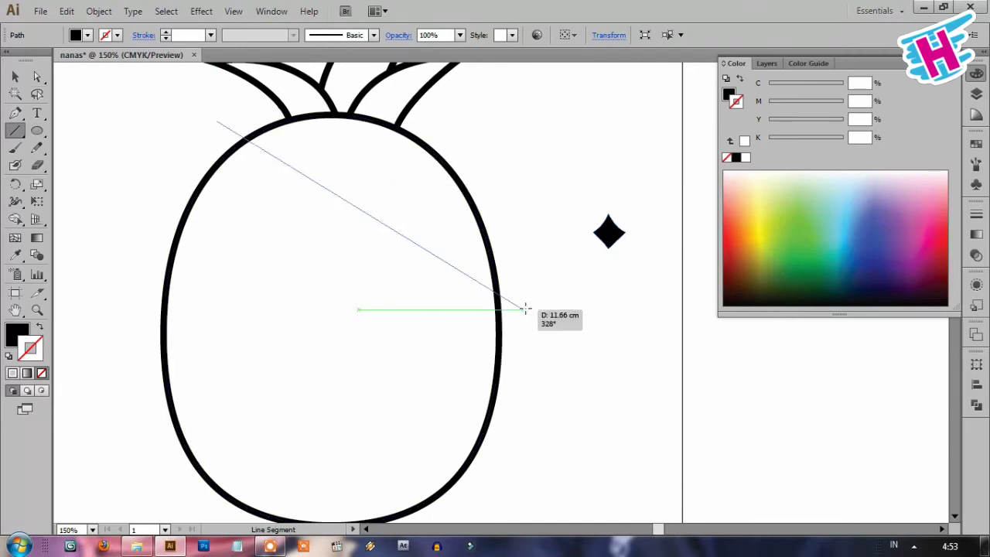
drag(524, 308, 525, 308)
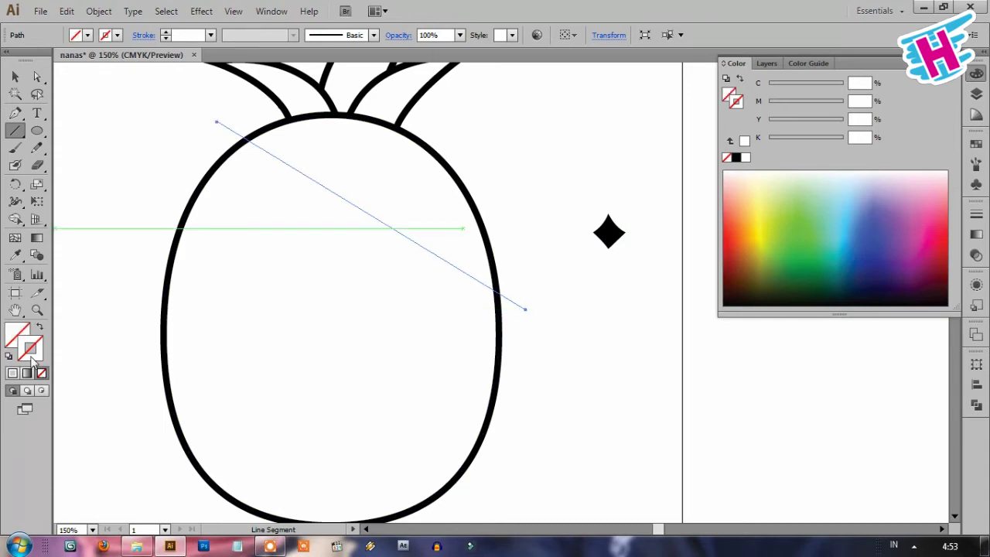
click(735, 158)
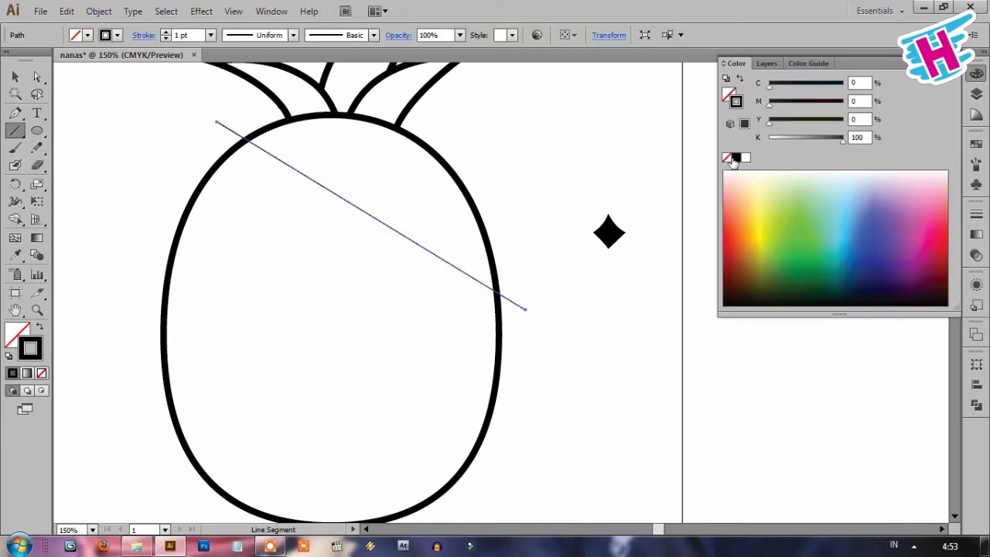
Step: Copy the diagonal line lower, then delete both the copy and the original
click(14, 78)
click(117, 138)
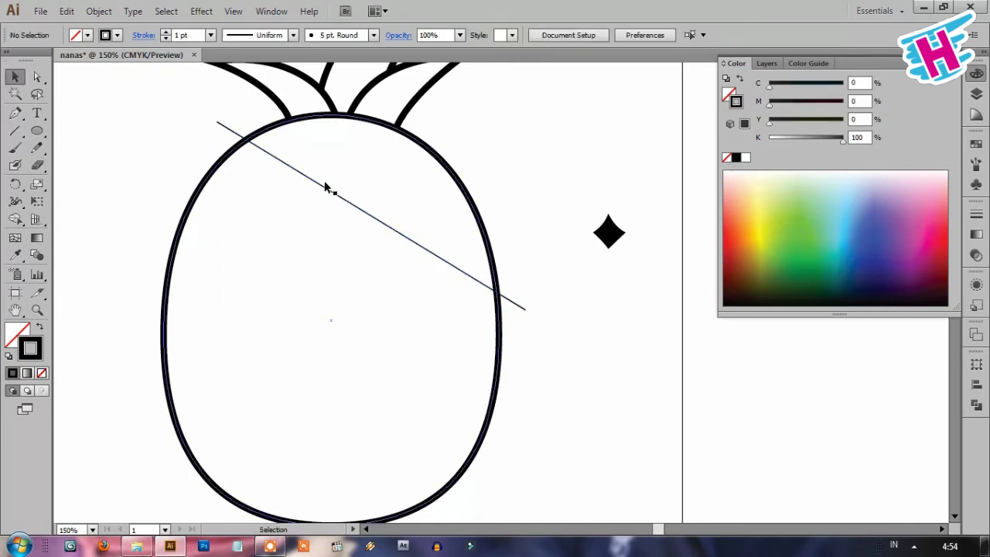
drag(310, 179, 309, 256)
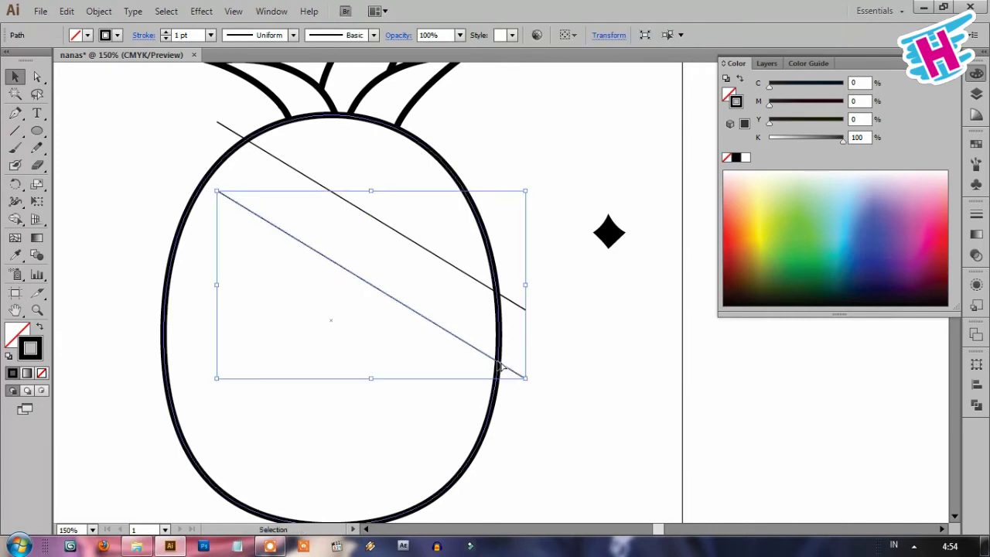
alt+scroll(499, 364, down, 1)
alt+scroll(469, 298, up, 1)
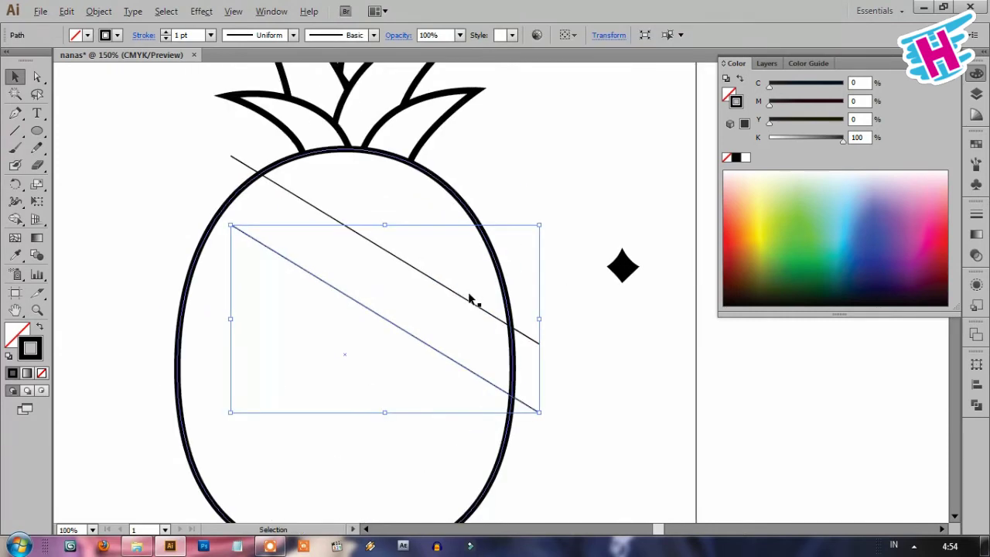
key(Delete)
drag(542, 315, 528, 354)
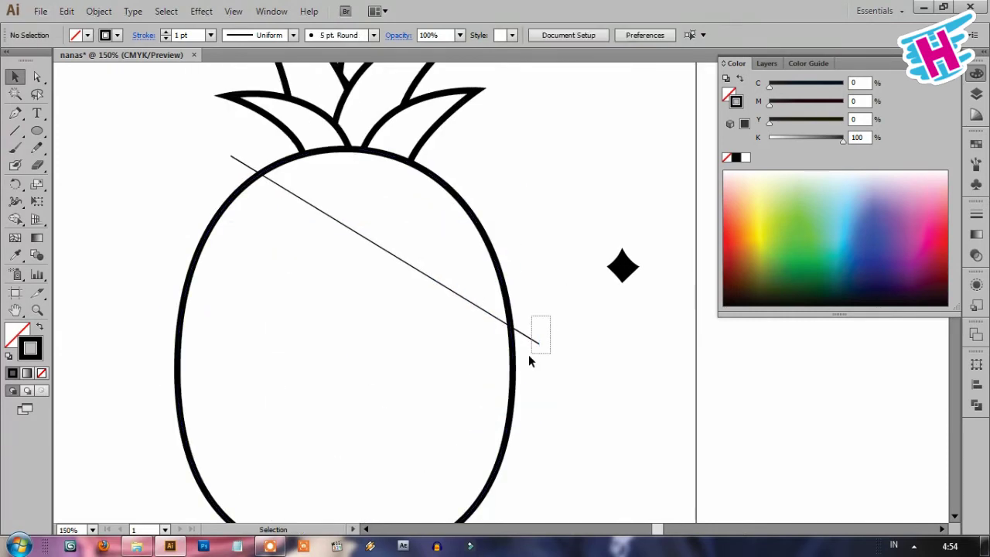
key(Delete)
click(14, 112)
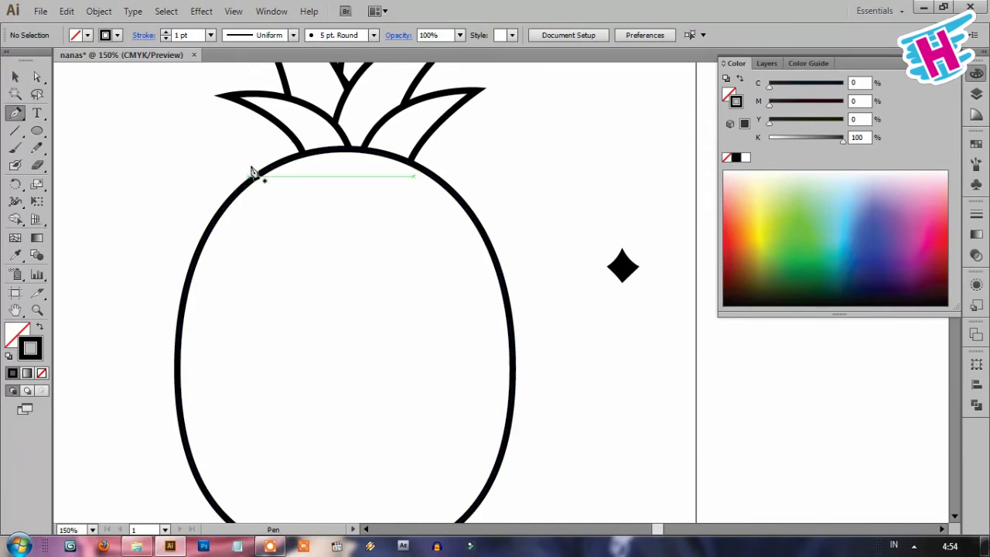
Step: Draw a thin curved diagonal across the body's top and place a copy below it
click(253, 147)
mouse_move(528, 309)
mouse_down()
mouse_move(640, 353)
mouse_move(603, 392)
mouse_move(664, 445)
mouse_up()
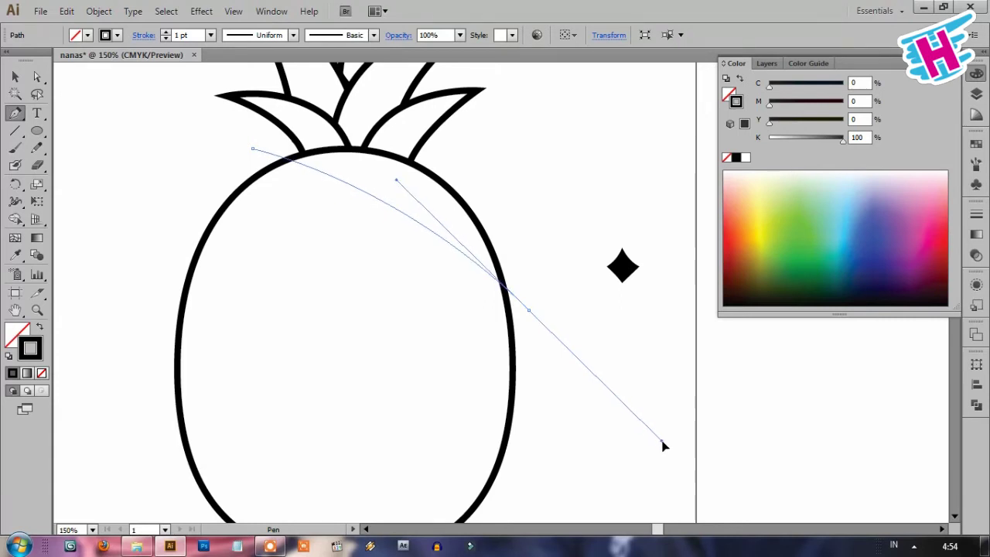
drag(663, 444, 662, 441)
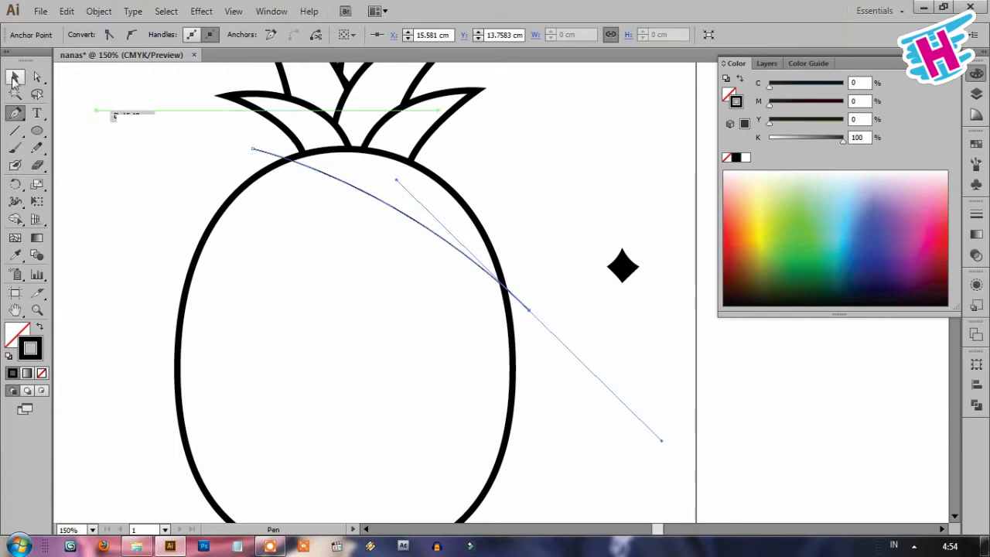
key(v)
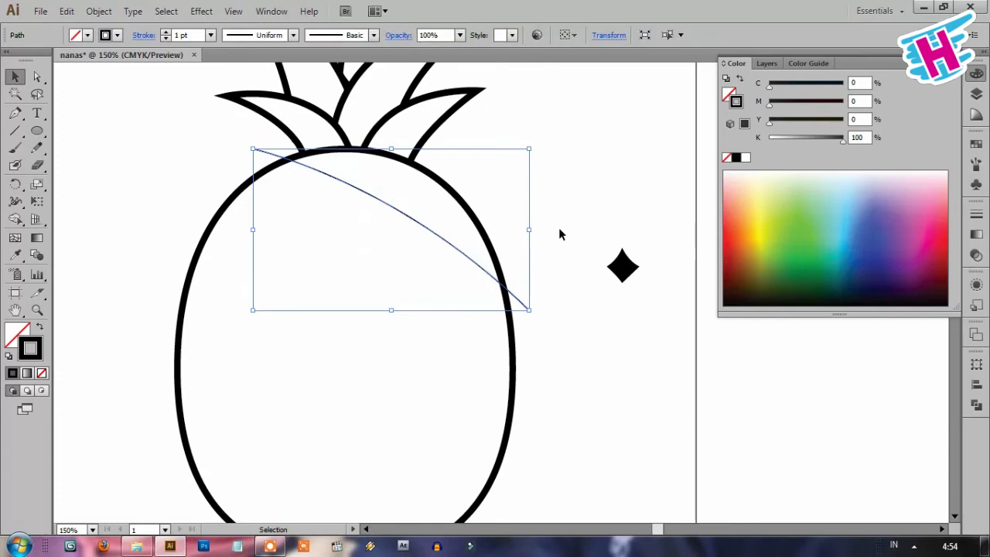
drag(441, 237, 452, 194)
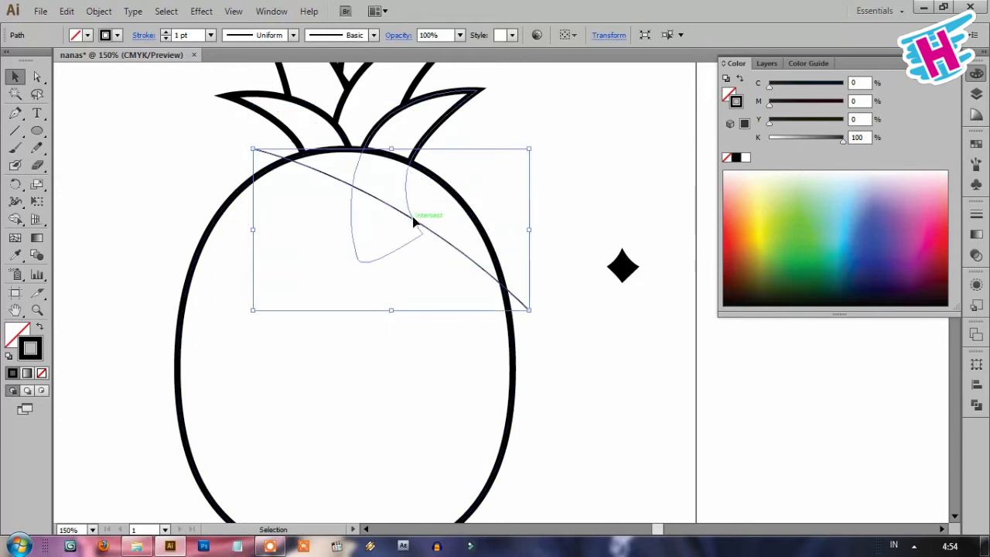
drag(452, 193, 416, 277)
Step: Stretch the lower copy's ends further left and down-right, and adjust its bend
key(a)
mouse_move(254, 191)
mouse_down()
mouse_move(212, 191)
mouse_move(213, 180)
mouse_up()
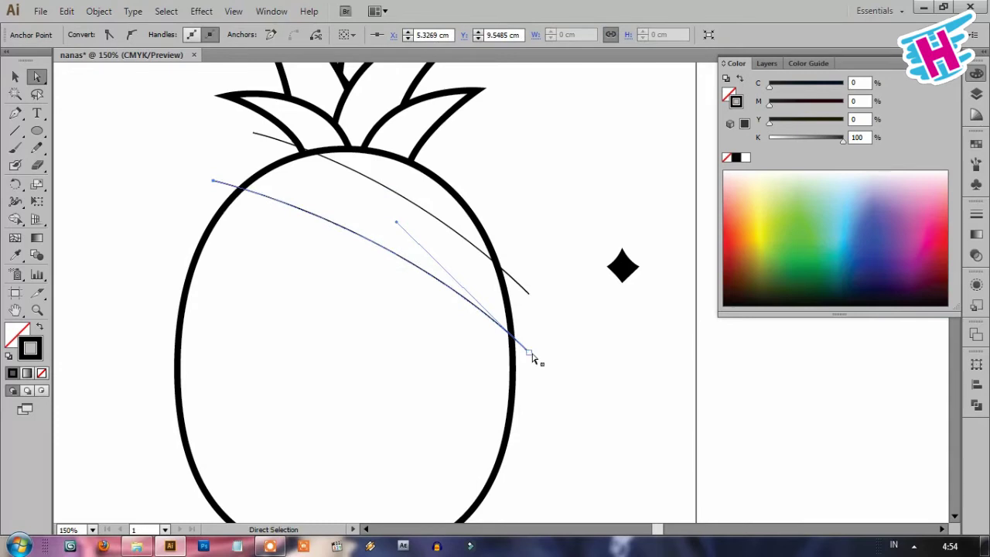
drag(530, 354, 547, 378)
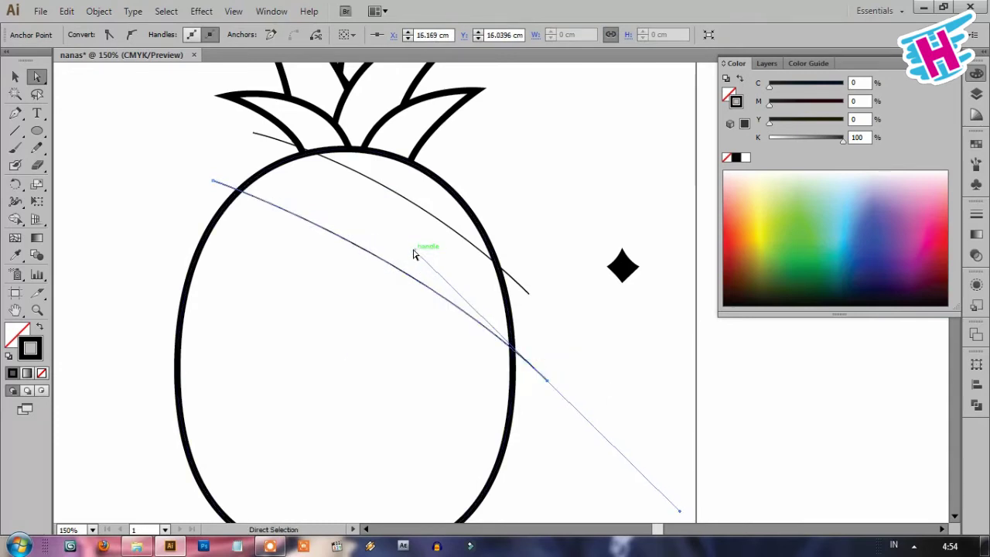
drag(414, 252, 419, 248)
Step: Draw a third curved diagonal line from left of the body down past its lower right
click(16, 113)
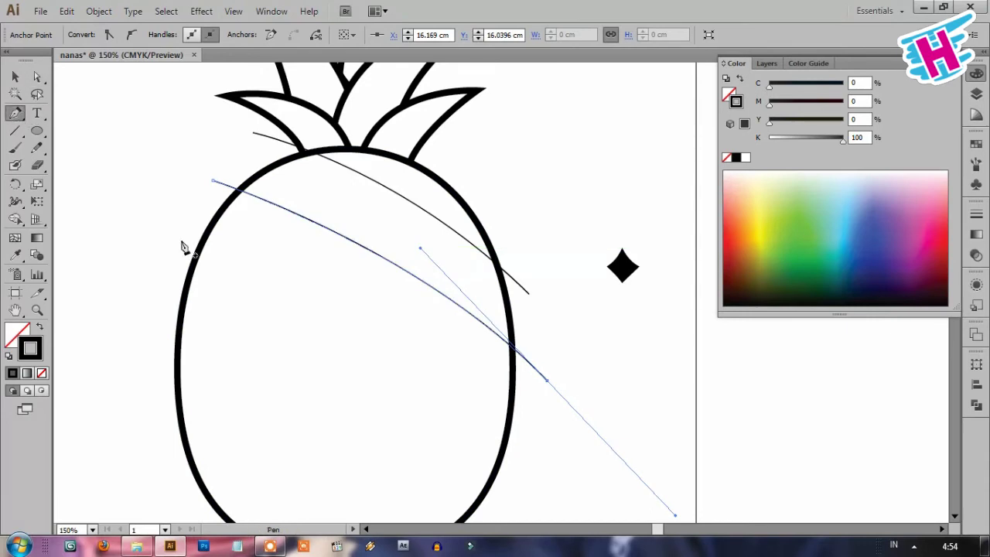
click(183, 232)
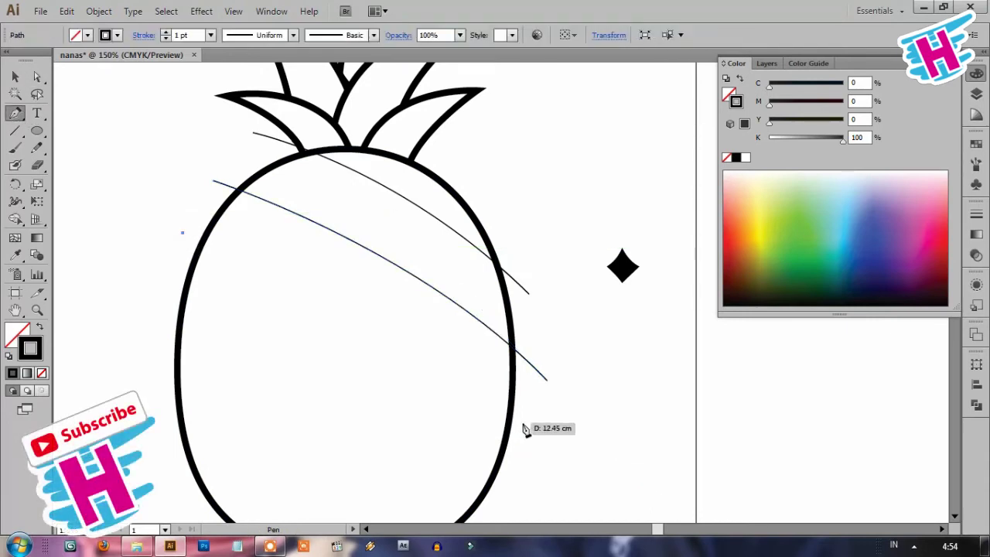
drag(535, 427, 651, 486)
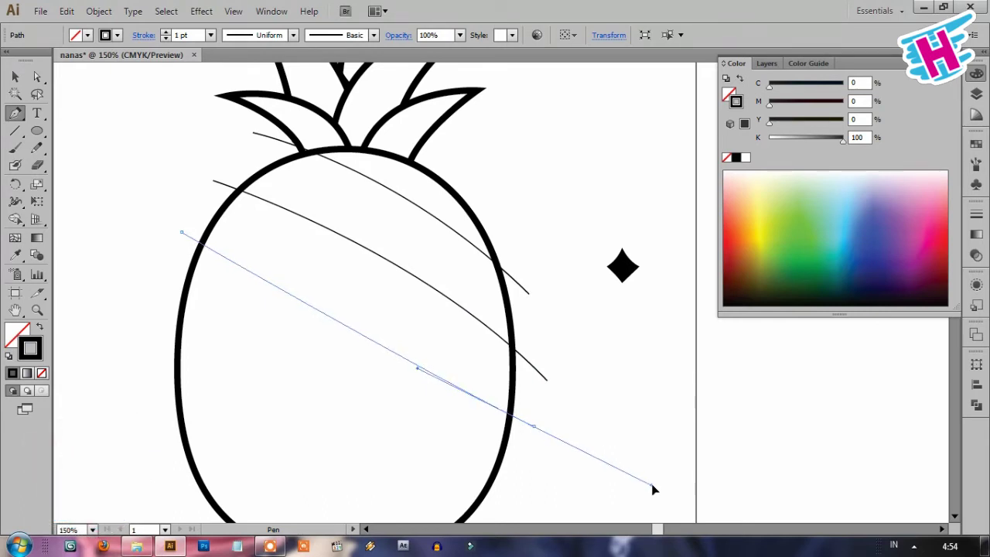
scroll(588, 364, down, 2)
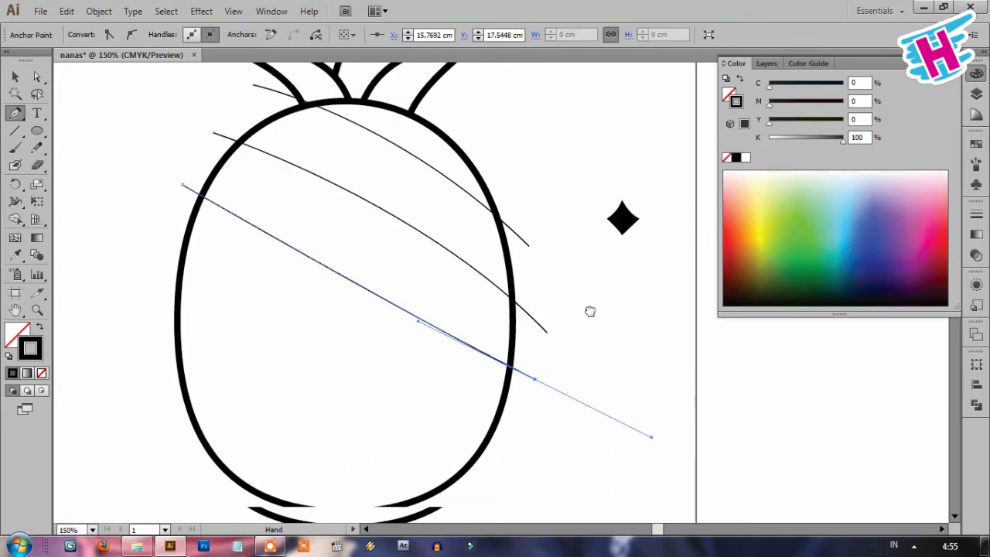
scroll(590, 309, down, 2)
click(14, 77)
Step: Draw fourth and fifth curved diagonal lines across the body, the fifth reaching the bottom
click(14, 113)
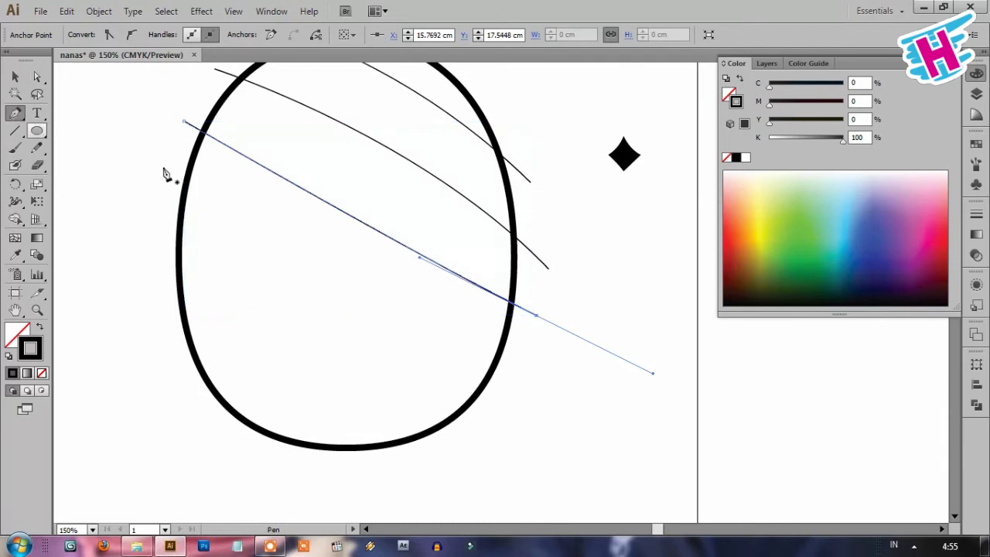
click(160, 190)
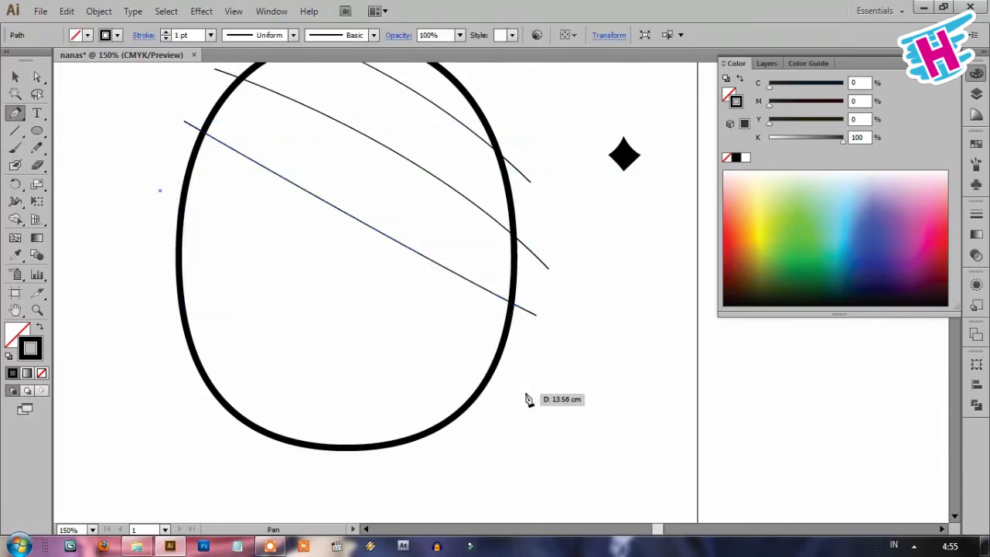
drag(525, 394, 741, 466)
key(ctrl)
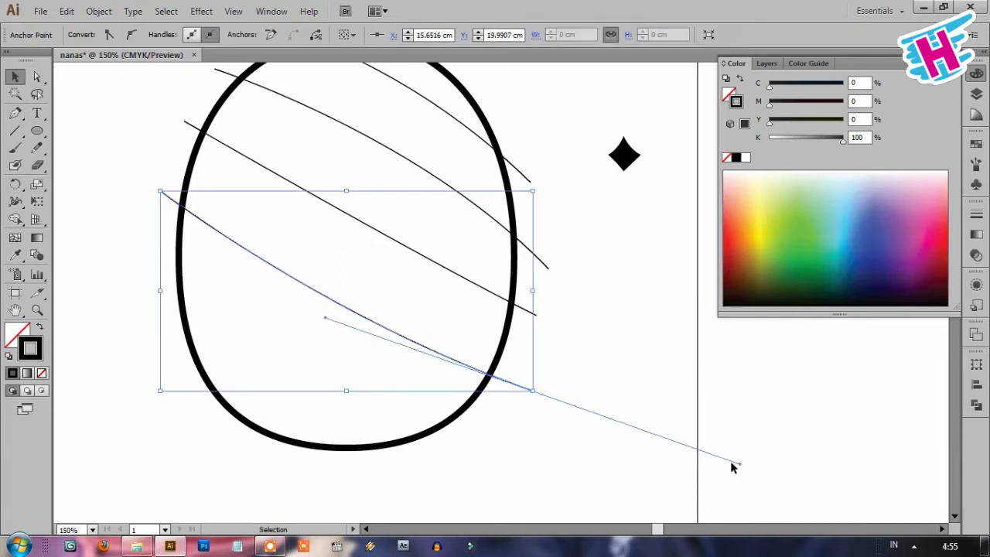
ctrl+click(162, 283)
click(159, 283)
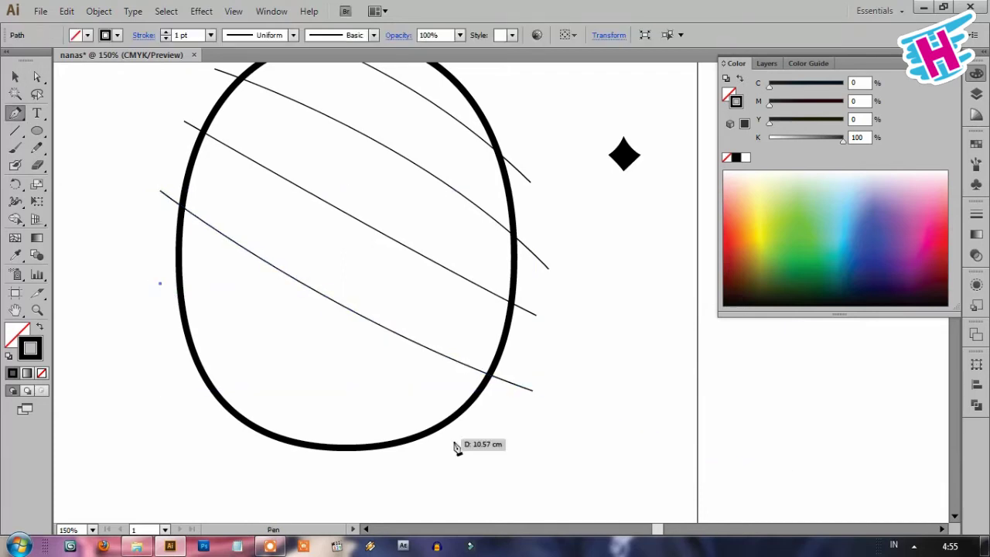
mouse_move(465, 447)
mouse_down()
mouse_move(589, 479)
mouse_move(606, 498)
mouse_move(642, 488)
mouse_up()
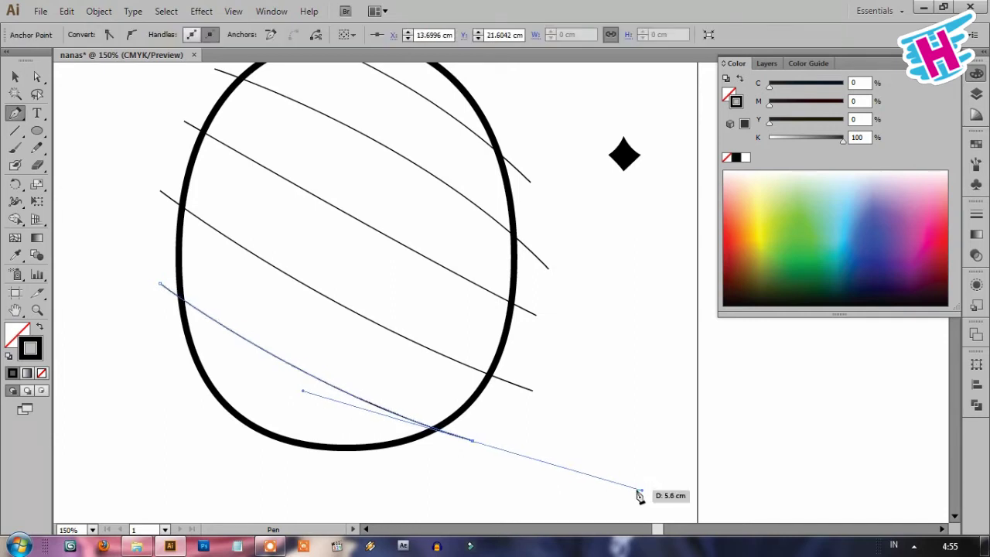
key(v)
click(620, 407)
Step: Select the five curved stripes, nudge them down two steps and group them
key(ctrl+minus)
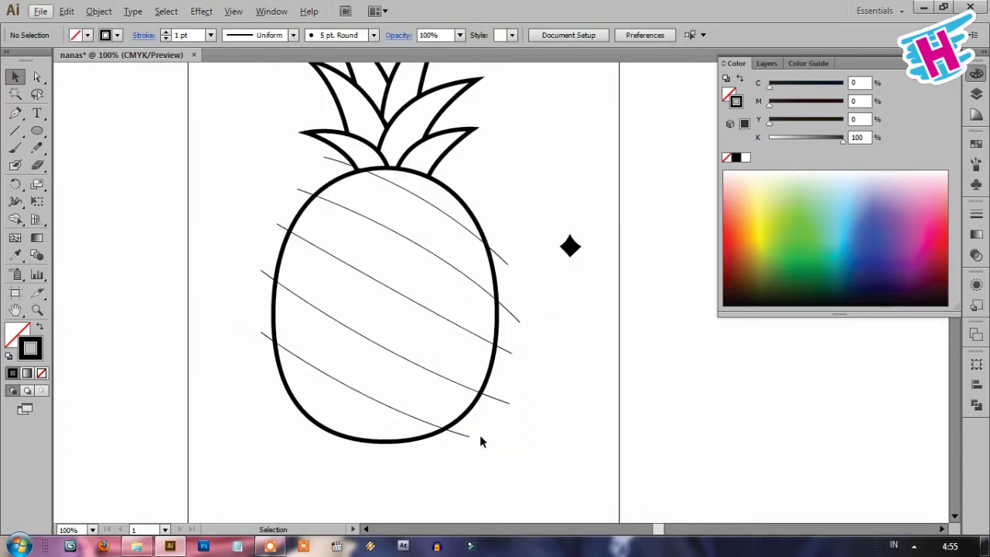
scroll(479, 434, down, 1)
drag(532, 492, 464, 411)
mouse_move(530, 414)
mouse_down()
mouse_move(503, 375)
mouse_move(511, 304)
mouse_up()
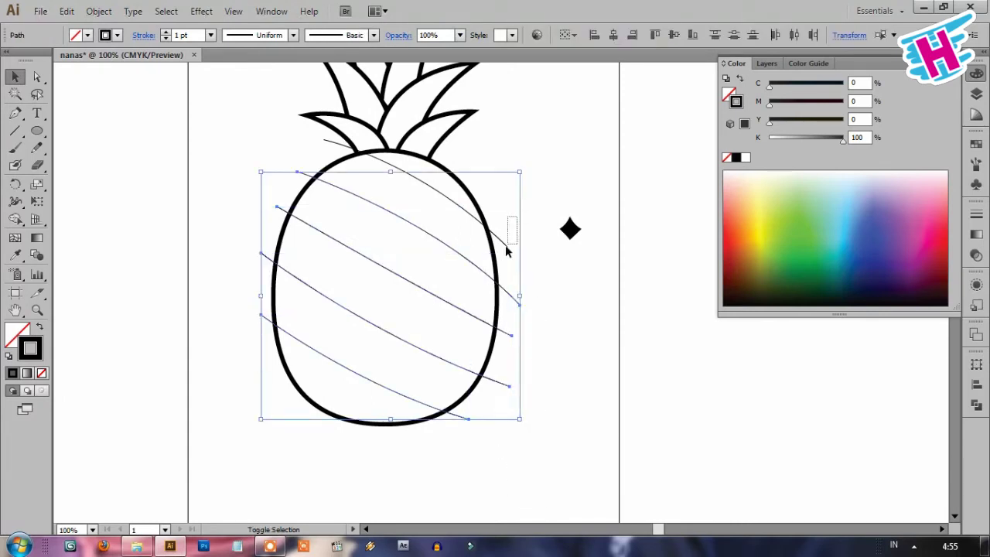
drag(514, 204, 505, 244)
key(Down)
key(Down)
key(Down)
key(Down)
key(Down)
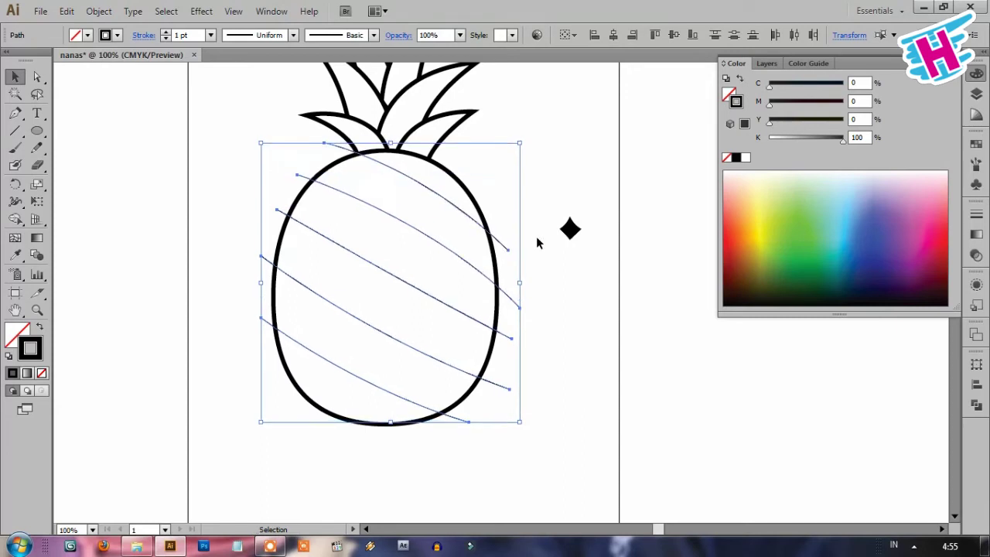
key(Down)
key(Down)
key(Down)
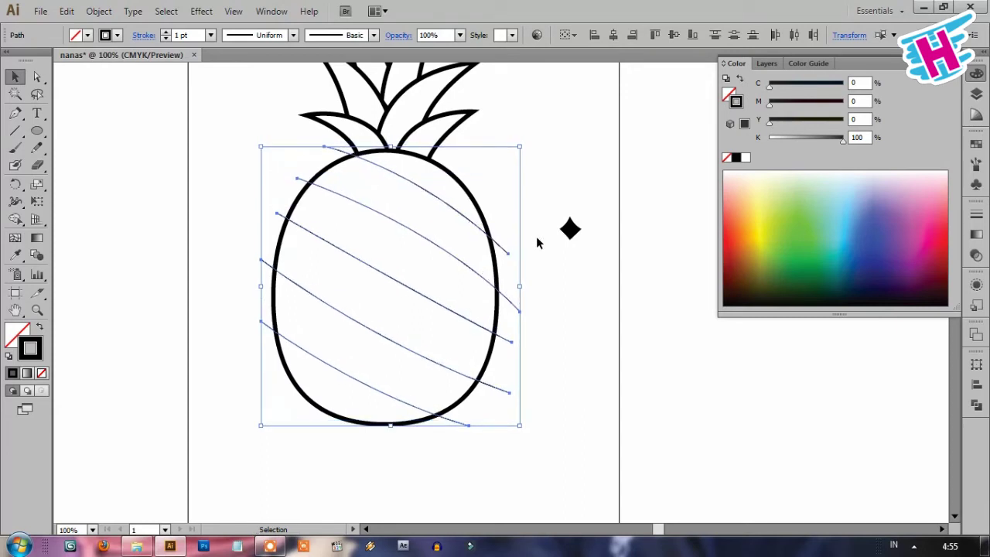
key(ctrl+g)
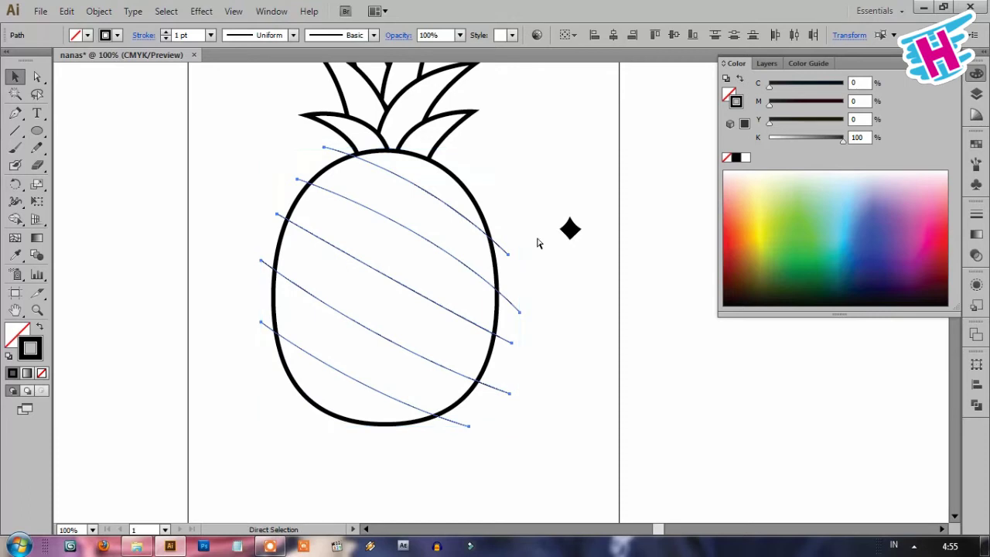
Step: Alt-drag a copy of the stripe group right and reflect it to slant the opposite way
right_click(363, 208)
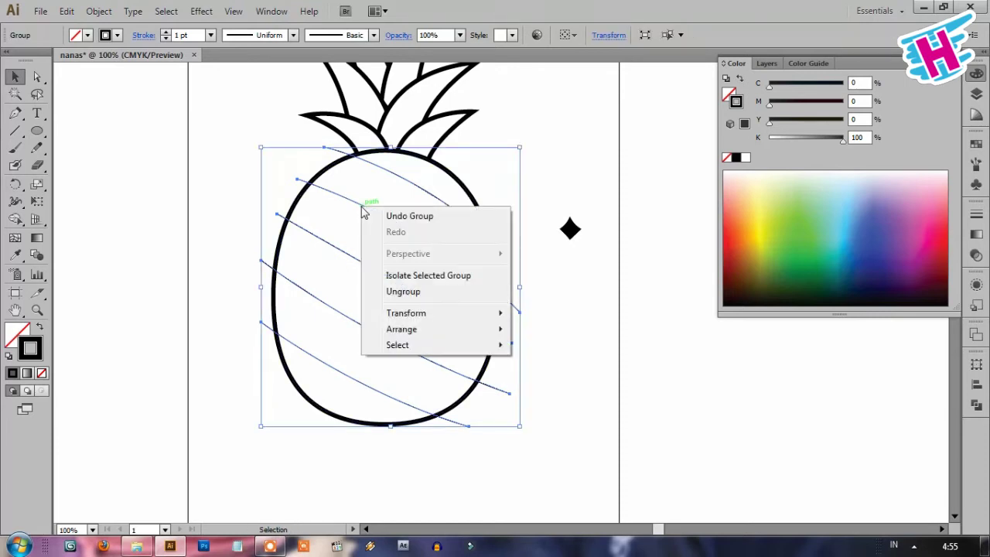
click(605, 368)
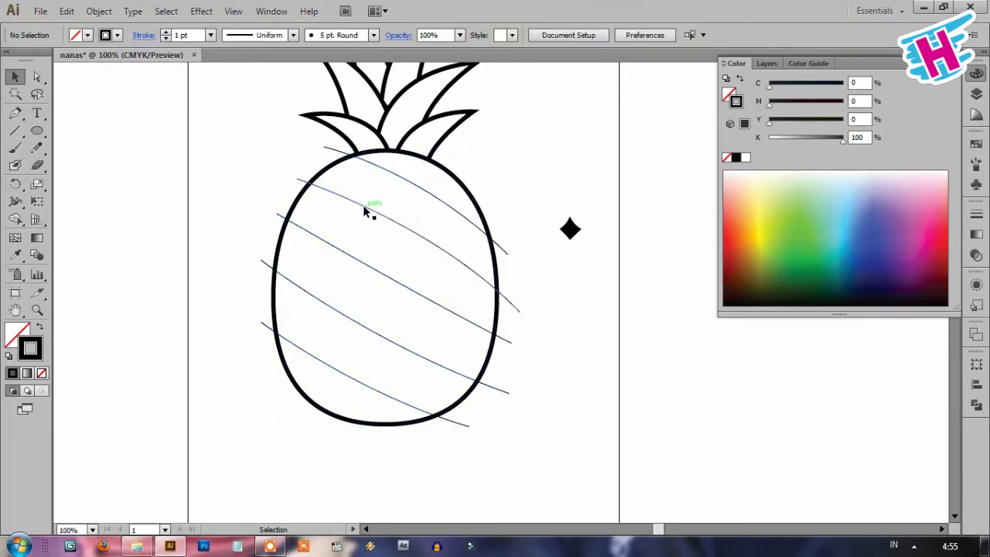
click(366, 209)
shift+click(384, 212)
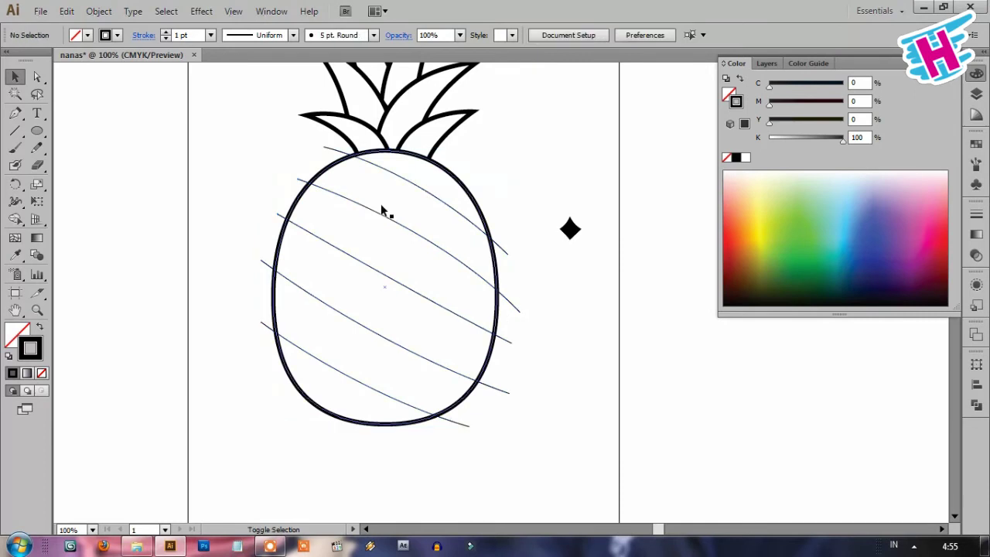
drag(369, 209, 410, 218)
right_click(404, 201)
mouse_move(464, 309)
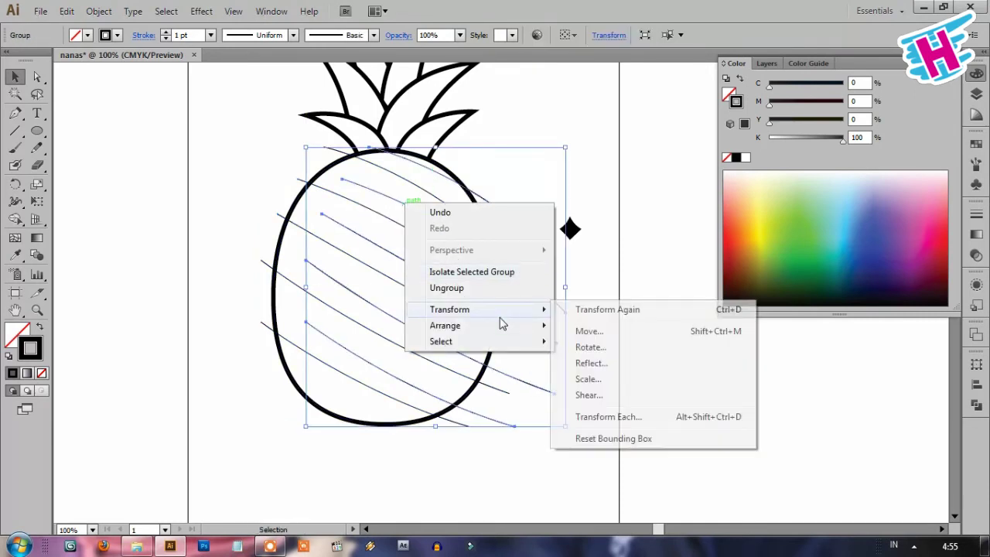
click(591, 363)
click(473, 369)
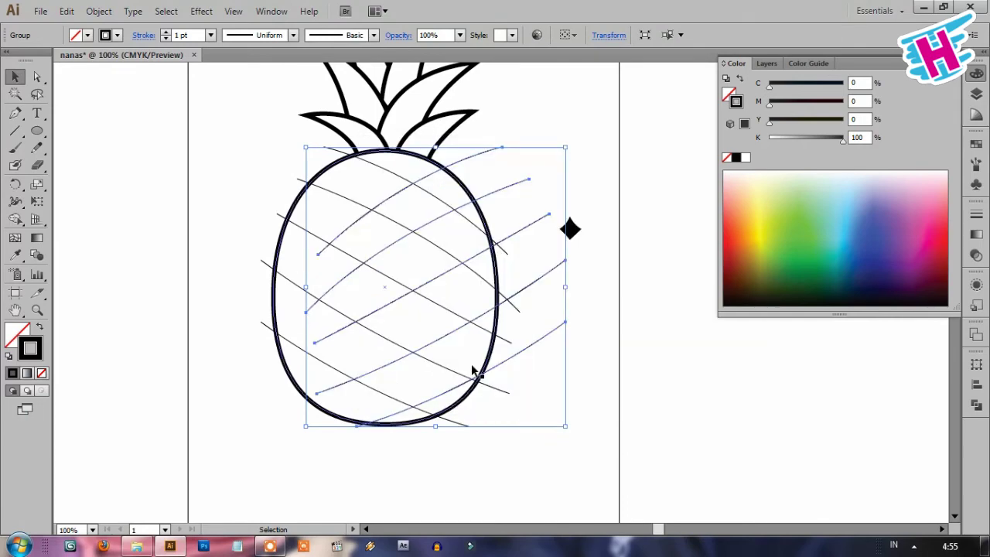
Step: Move the mirrored stripes left over the body to complete the crisscross lattice
drag(500, 193, 454, 200)
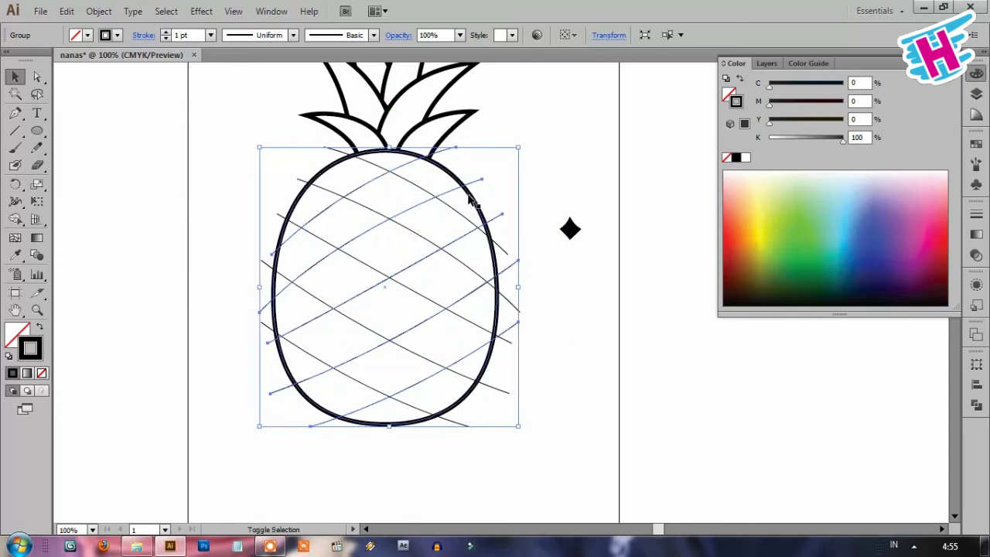
key(Left)
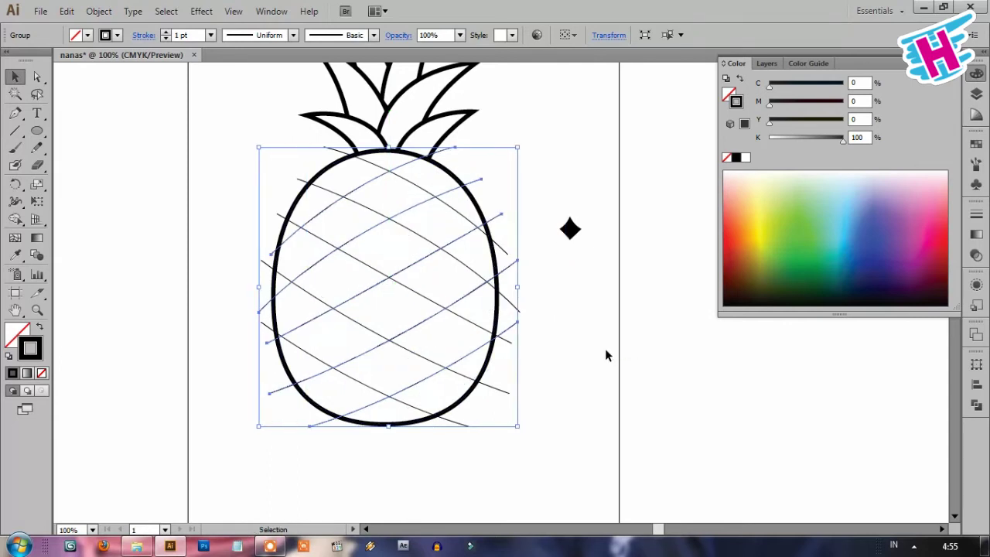
key(Left)
key(Left)
key(Left)
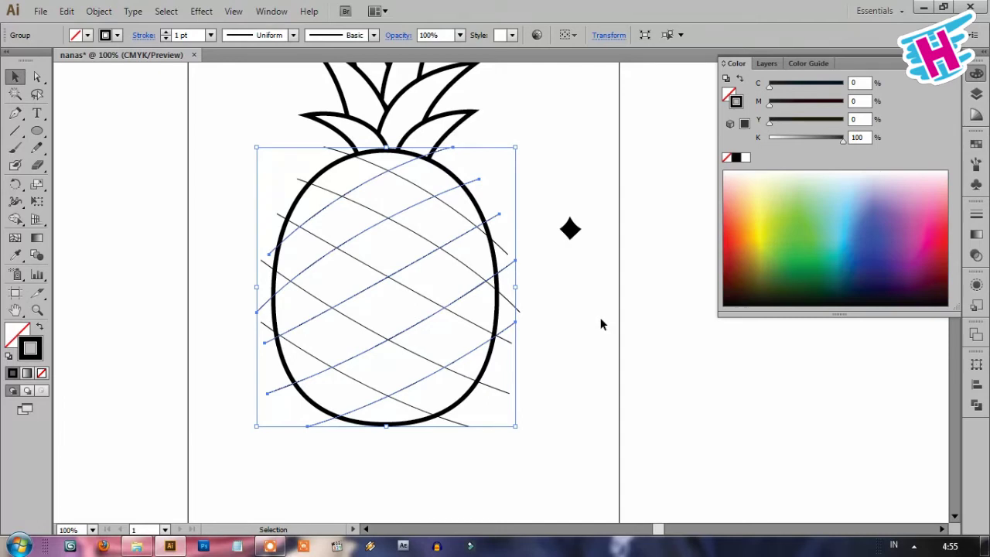
click(611, 333)
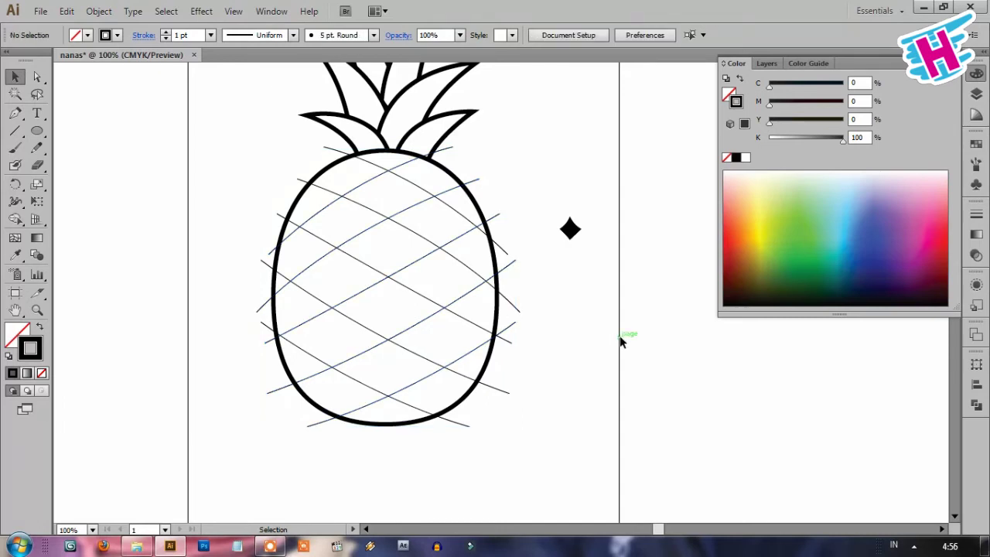
scroll(524, 429, down, 1)
scroll(506, 392, up, 1)
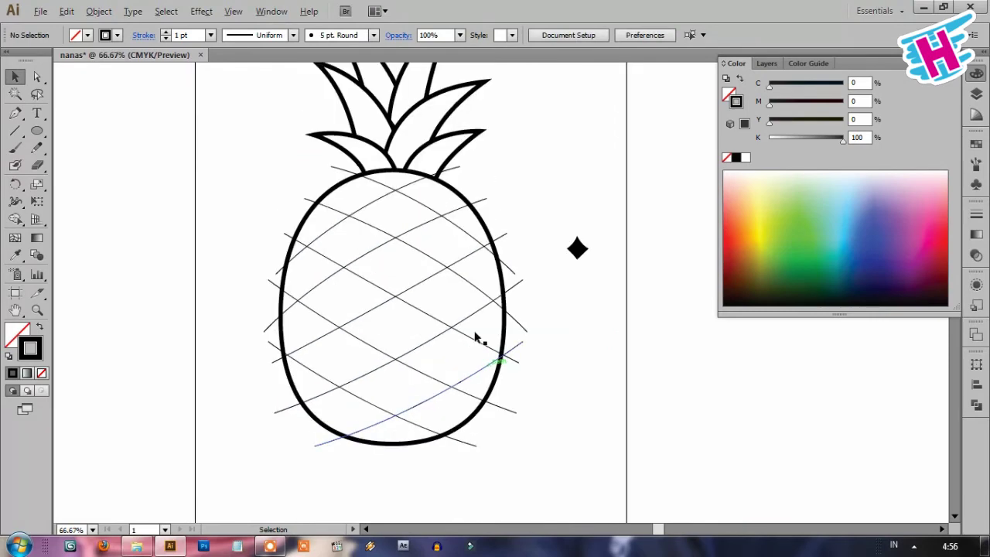
scroll(475, 338, up, 1)
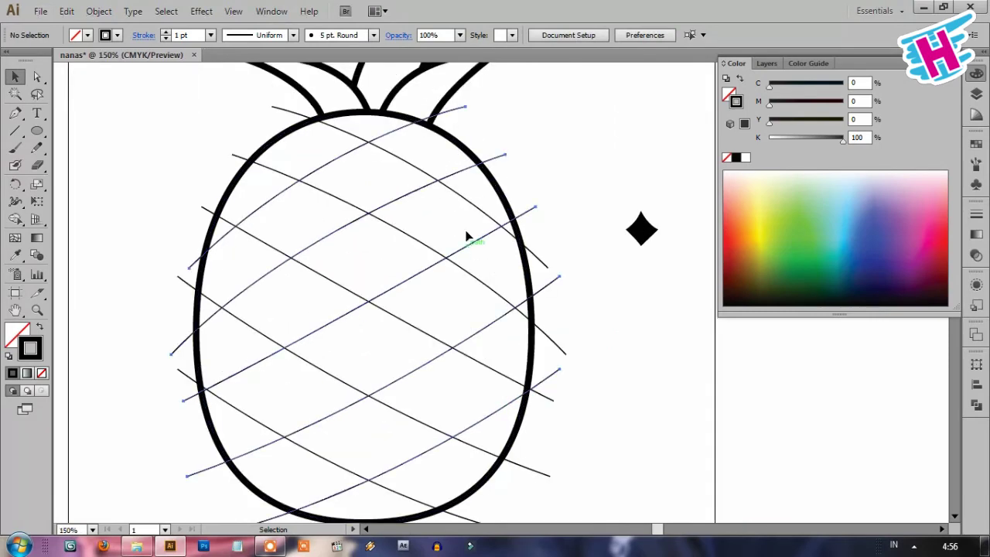
Step: Set the crosshatch lines' stroke weight to 7 pt
click(468, 202)
shift+click(468, 203)
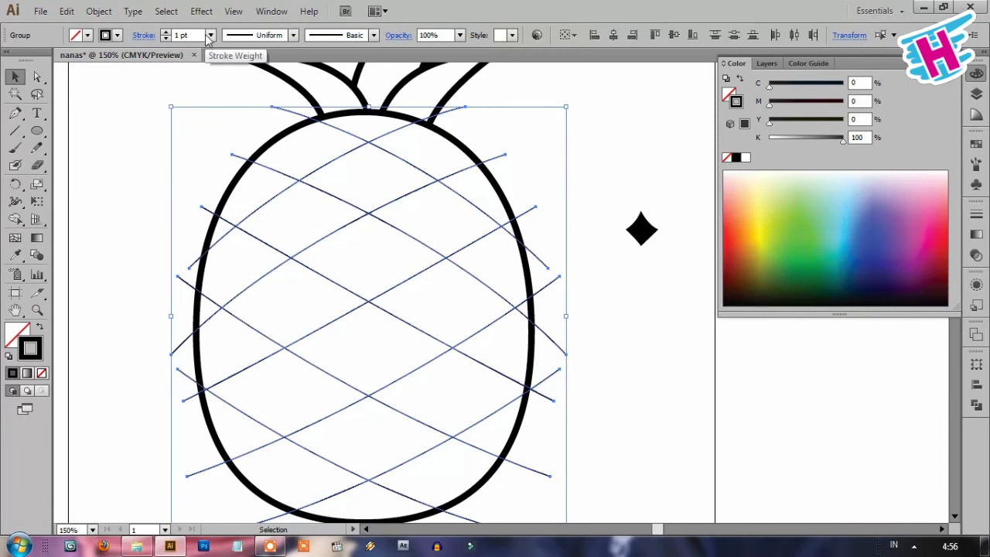
click(210, 35)
click(227, 193)
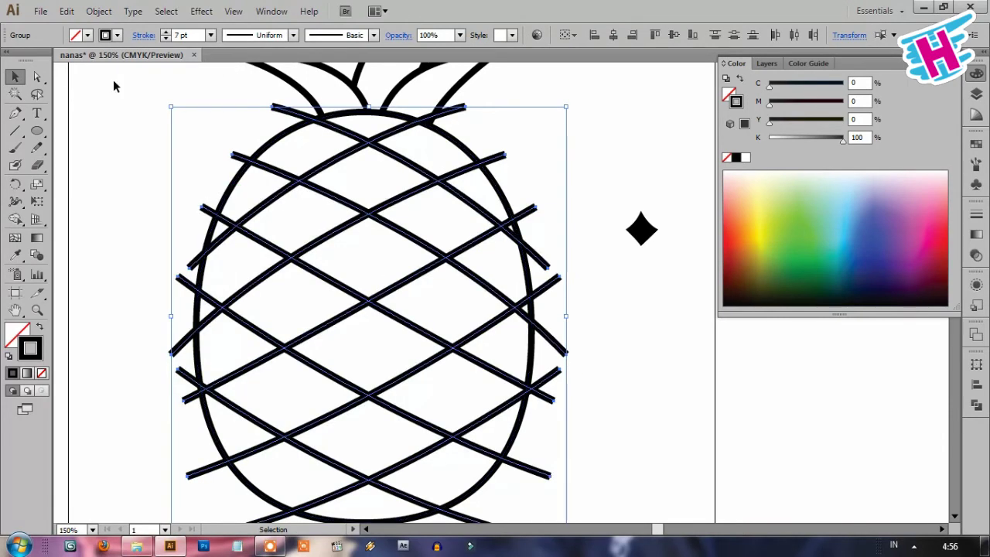
Step: Expand the lattice strokes, then Unite and Expand them in Pathfinder into one compound path
click(98, 10)
click(124, 166)
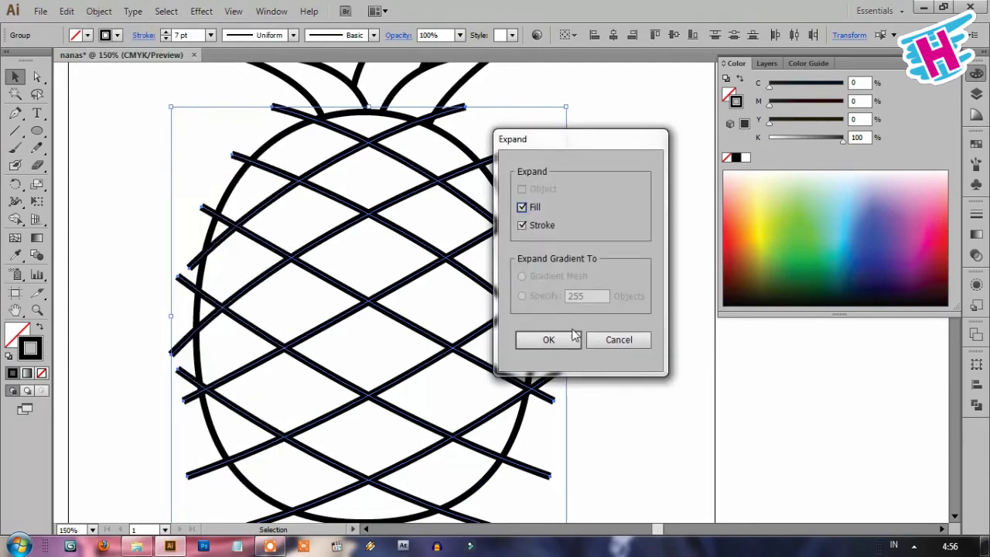
click(549, 331)
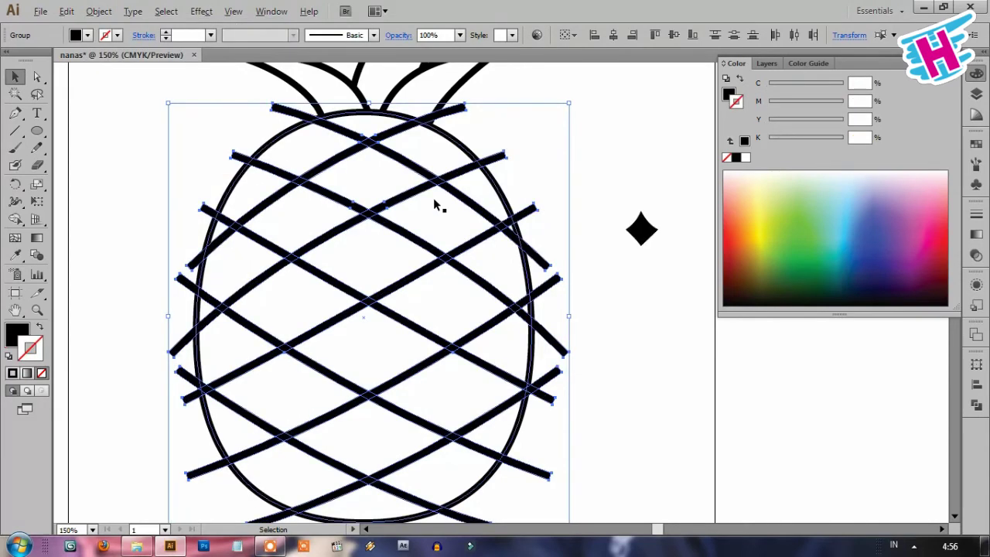
scroll(433, 199, down, 1)
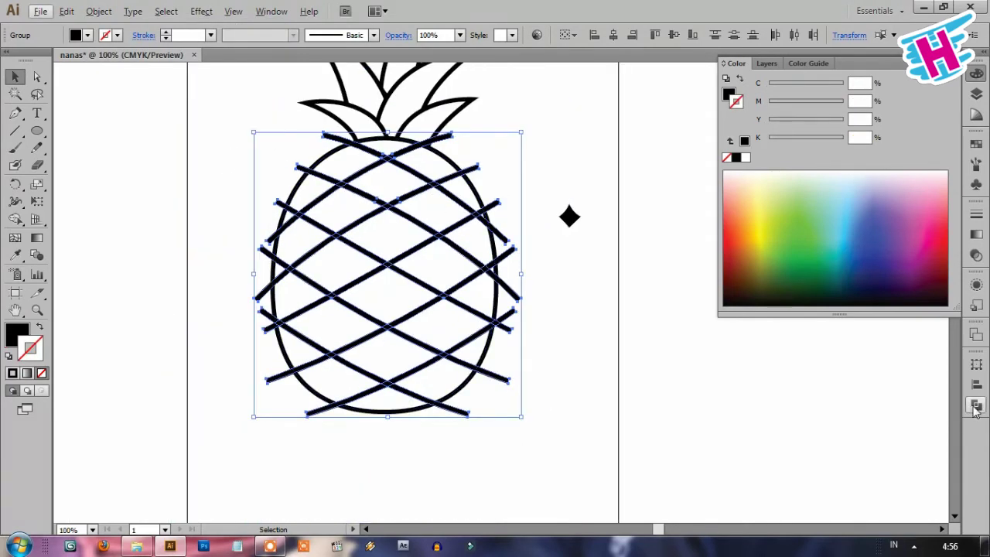
click(976, 404)
click(807, 387)
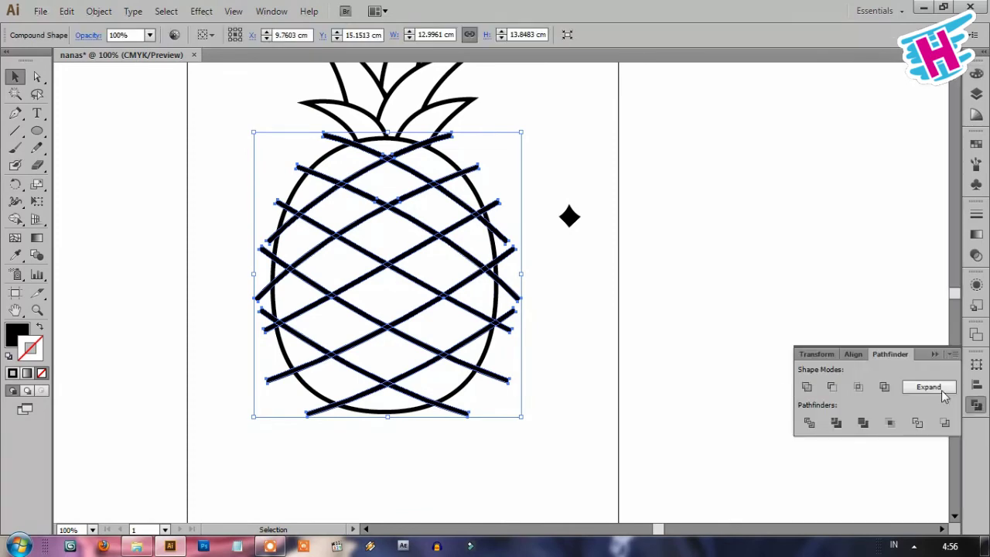
click(928, 387)
click(726, 239)
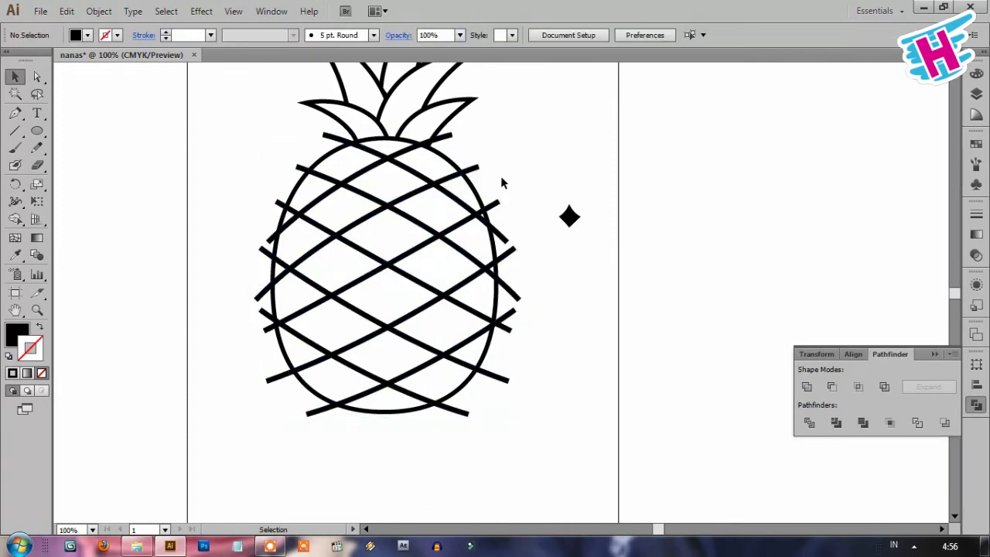
click(473, 173)
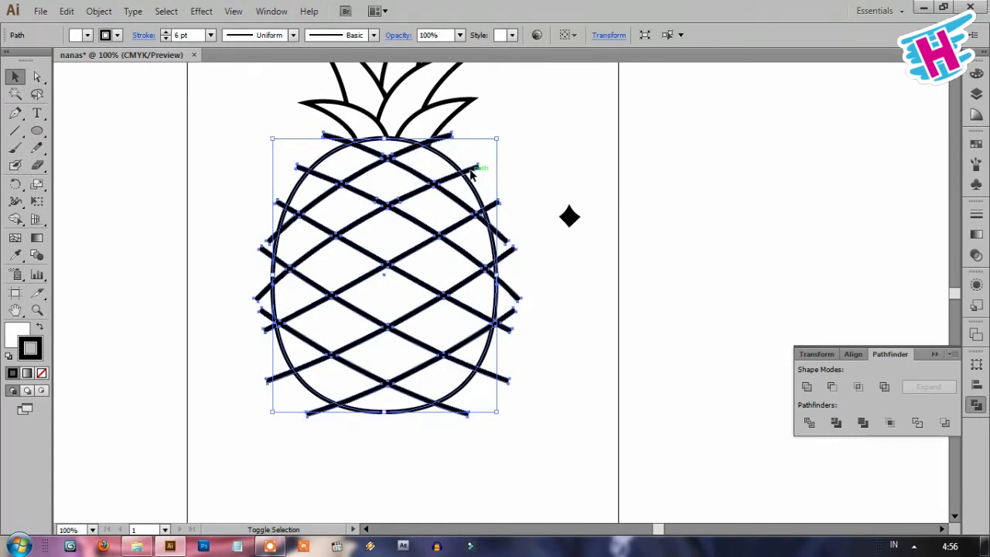
Step: With oval and lattice selected, Shape Builder-erase the lattice stubs at the top and right edge
shift+click(474, 170)
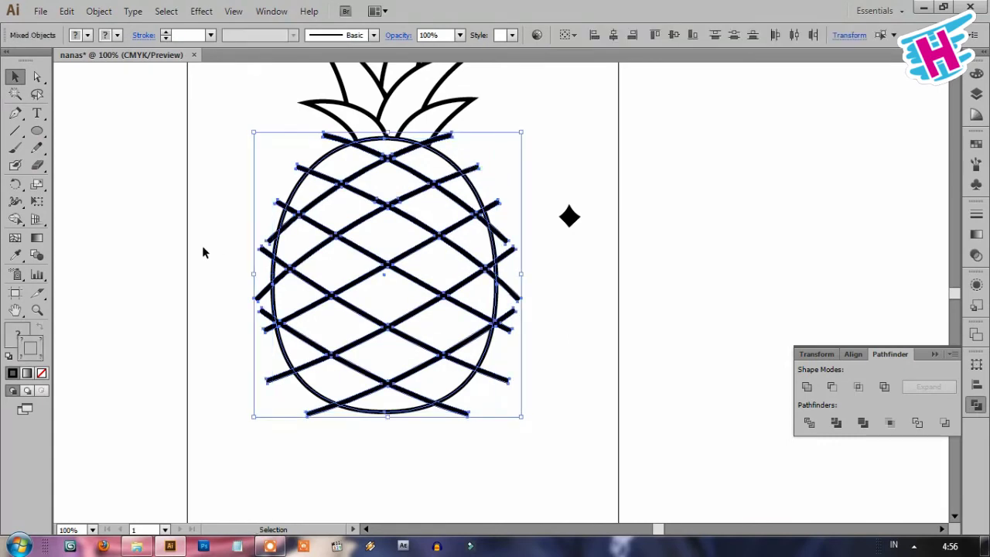
click(15, 219)
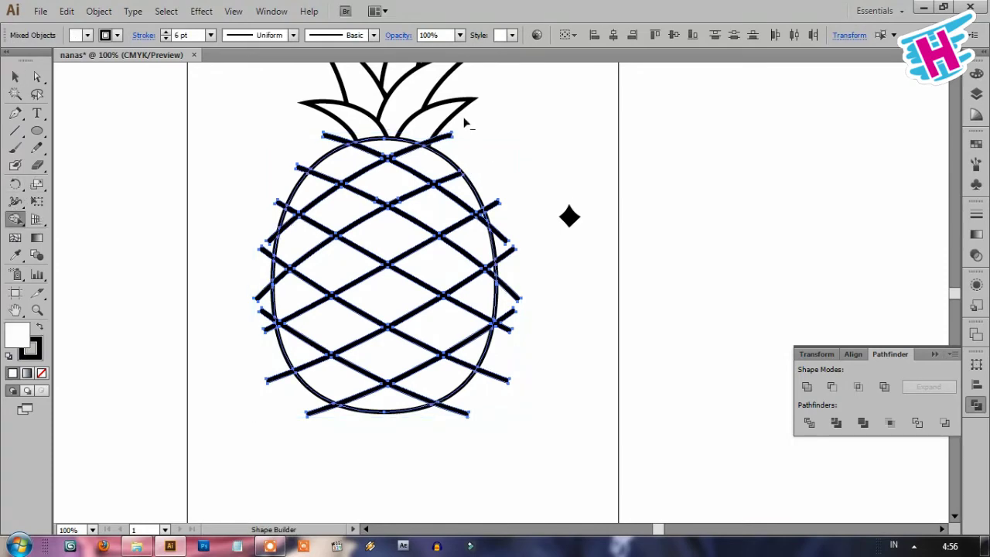
scroll(467, 122, up, 3)
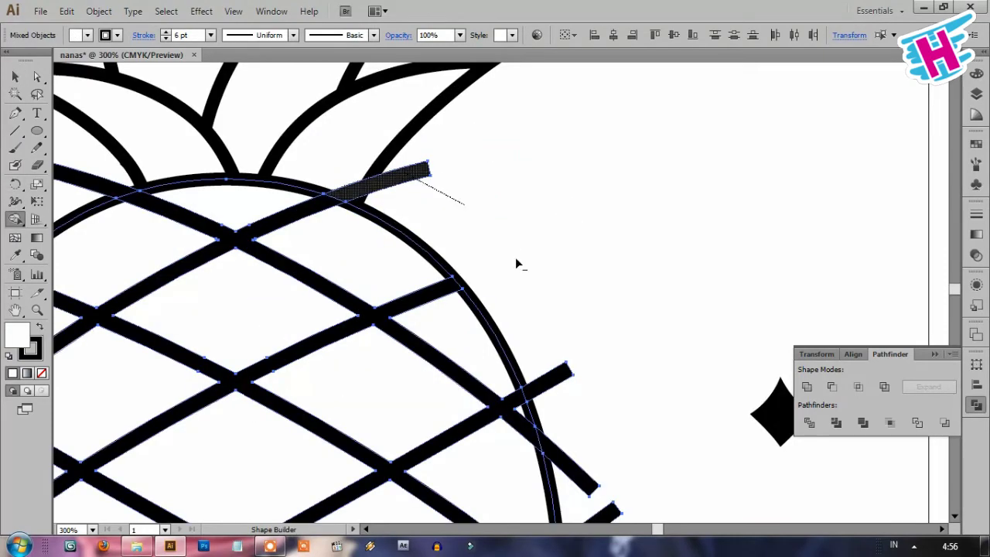
drag(546, 347, 572, 399)
scroll(534, 328, down, 3)
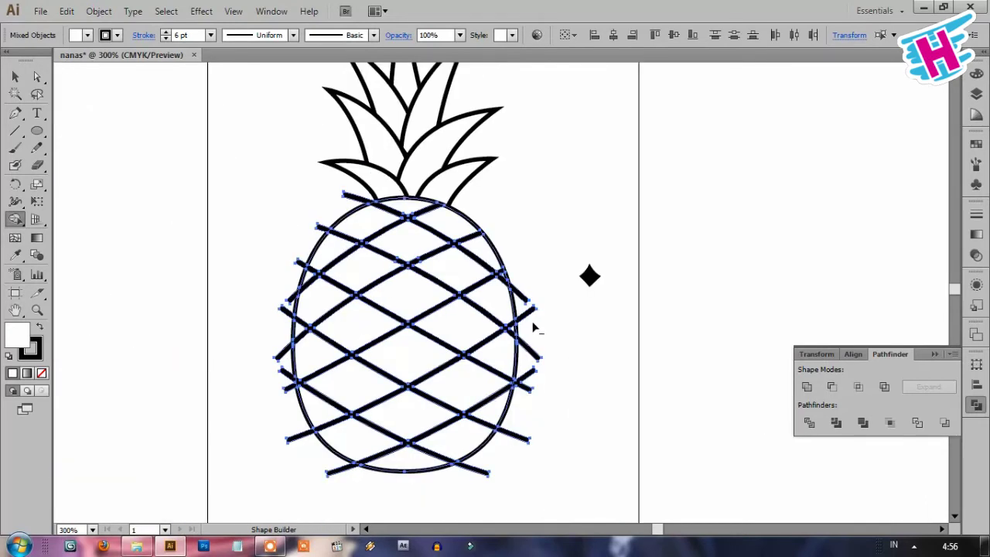
scroll(533, 328, up, 2)
mouse_move(501, 191)
mouse_down()
mouse_move(530, 347)
mouse_move(522, 410)
mouse_up()
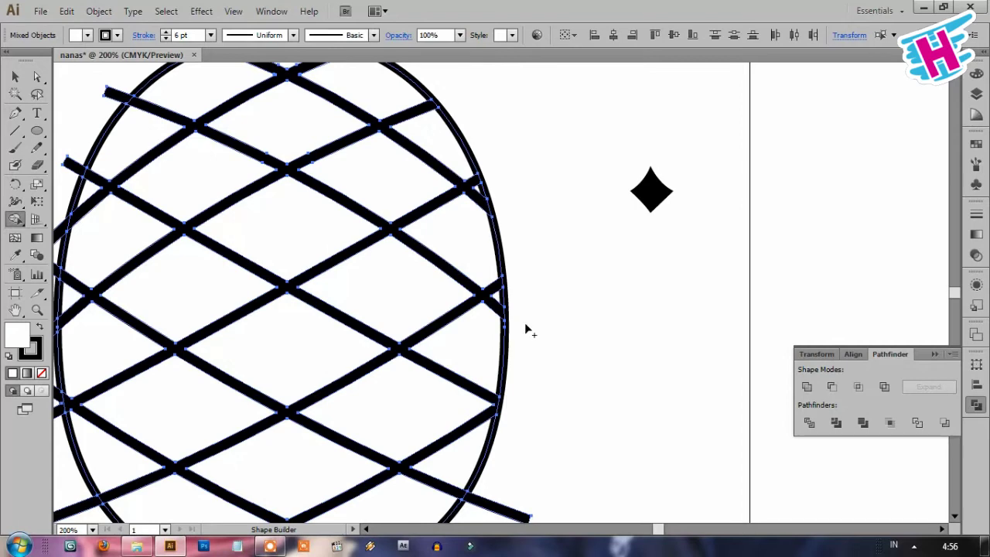
Step: Erase the remaining lattice stubs at the lower right and lower left, then zoom out
scroll(524, 325, down, 5)
drag(522, 333, 405, 415)
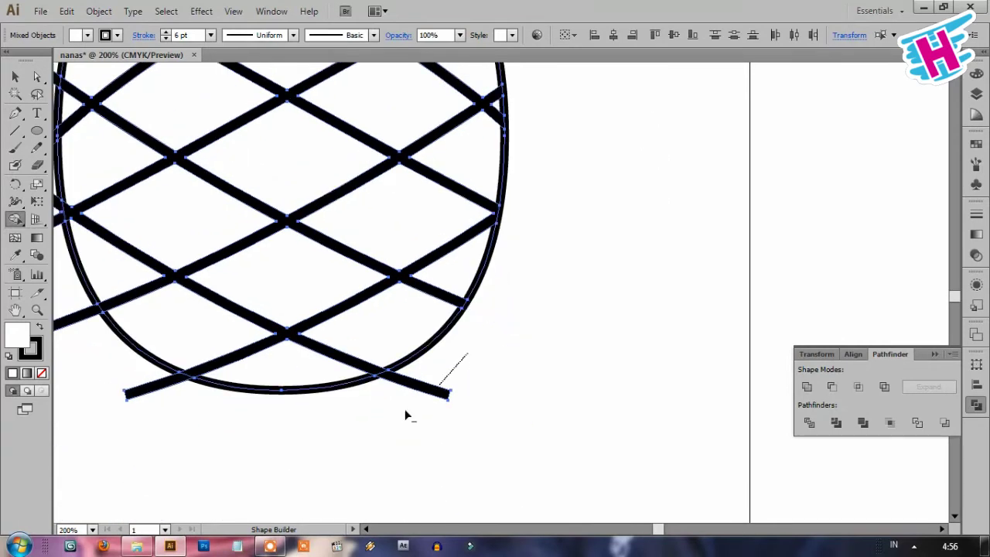
drag(299, 428, 530, 446)
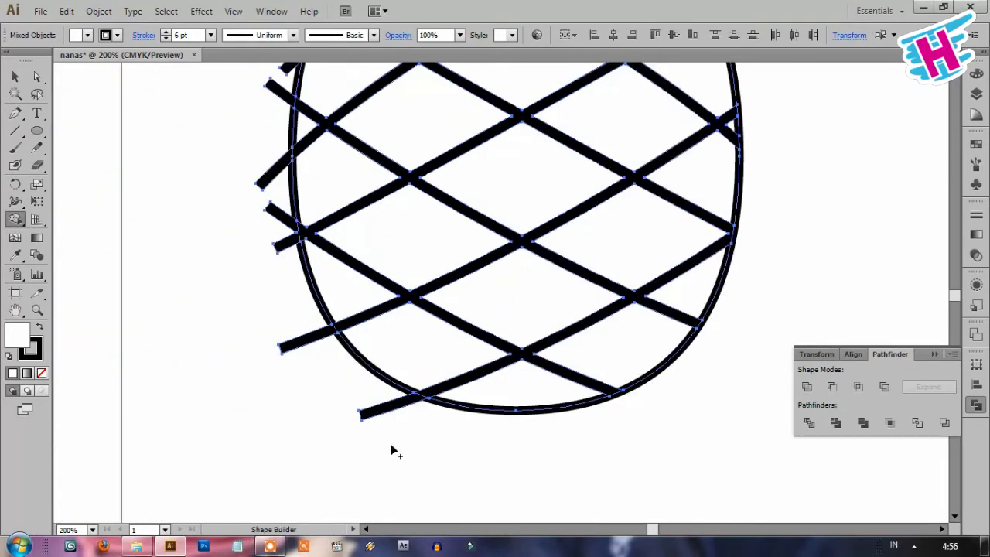
mouse_move(399, 452)
mouse_down()
mouse_move(283, 285)
mouse_move(260, 171)
mouse_move(382, 387)
mouse_up()
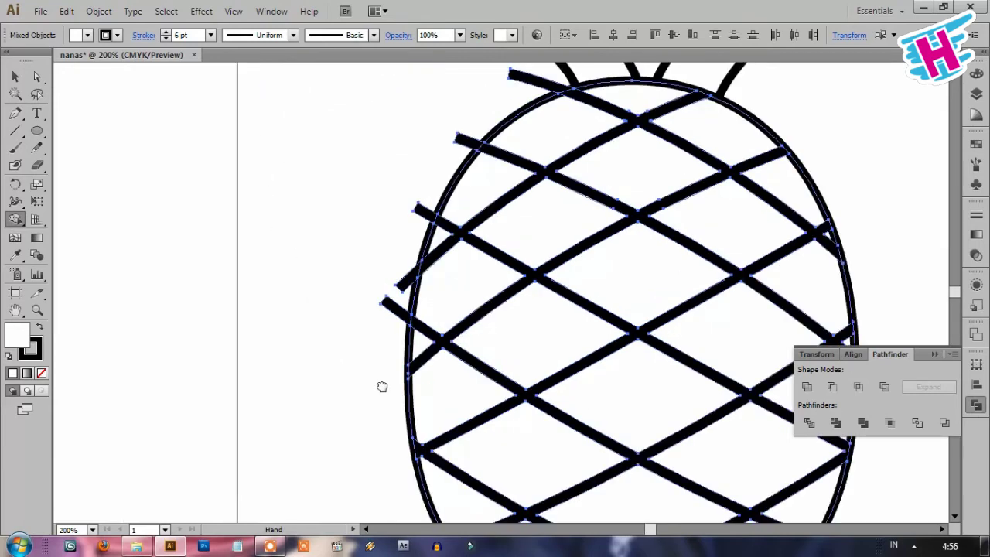
drag(377, 350, 414, 216)
drag(439, 165, 532, 82)
key(ctrl+0)
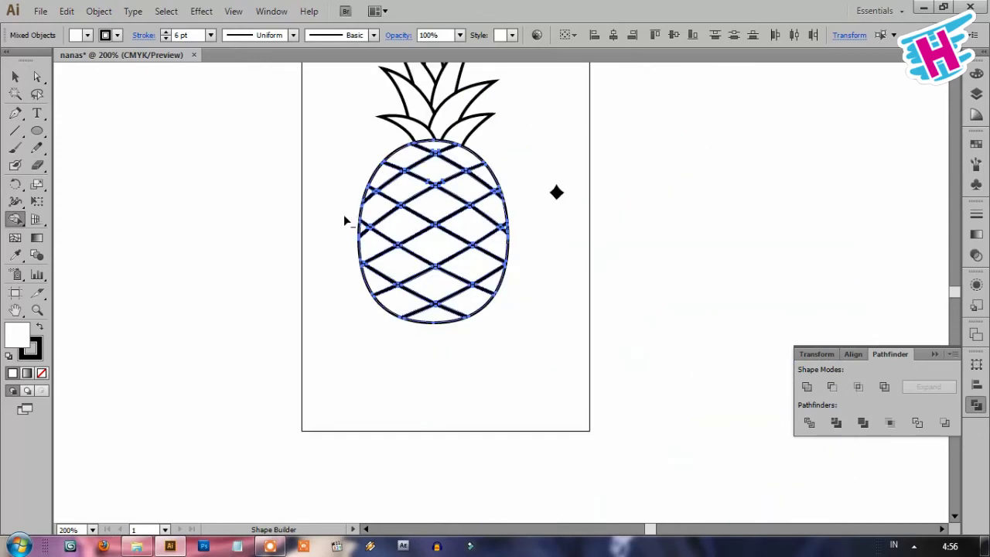
key(ctrl+minus)
key(ctrl+minus)
key(ctrl+minus)
Step: Move the small black diamond onto a lattice cell near the pineapple's top
key(v)
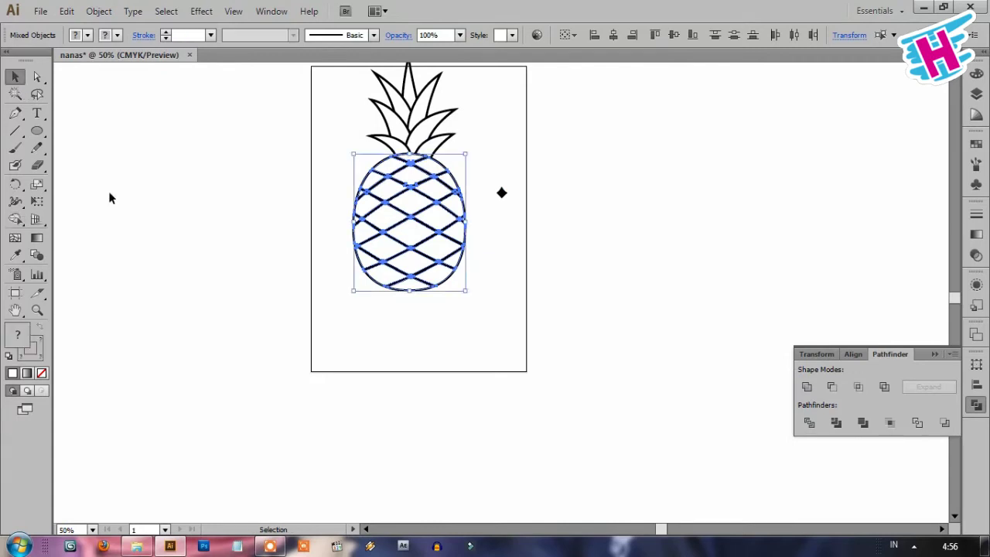
click(108, 194)
scroll(502, 201, up, 2)
alt+scroll(410, 263, up, 3)
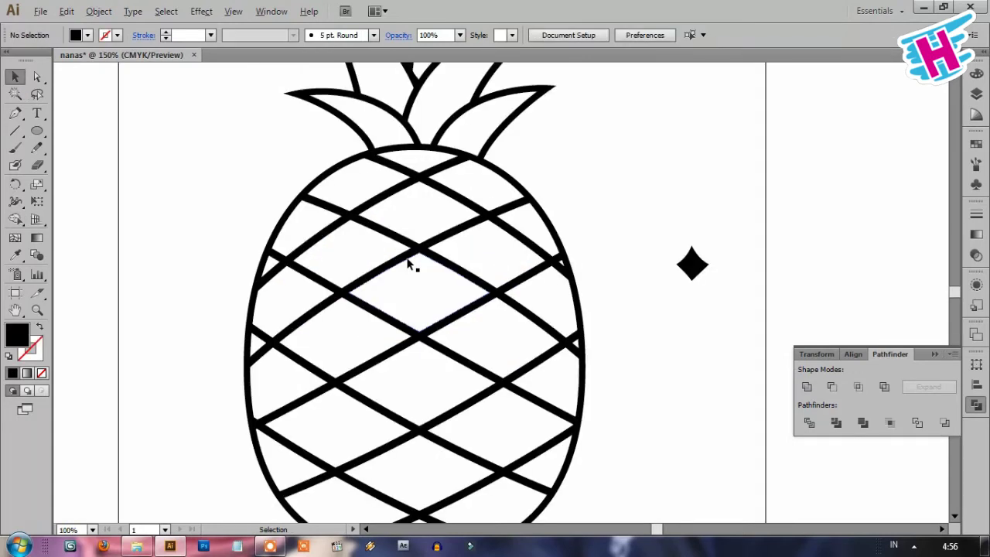
mouse_move(680, 273)
mouse_down()
mouse_move(416, 221)
mouse_move(495, 239)
mouse_up()
alt+scroll(418, 224, up, 2)
alt+scroll(418, 229, up, 1)
Step: Drag the diamond's left, right and bottom anchors outward to widen the scale
key(a)
drag(501, 242, 498, 237)
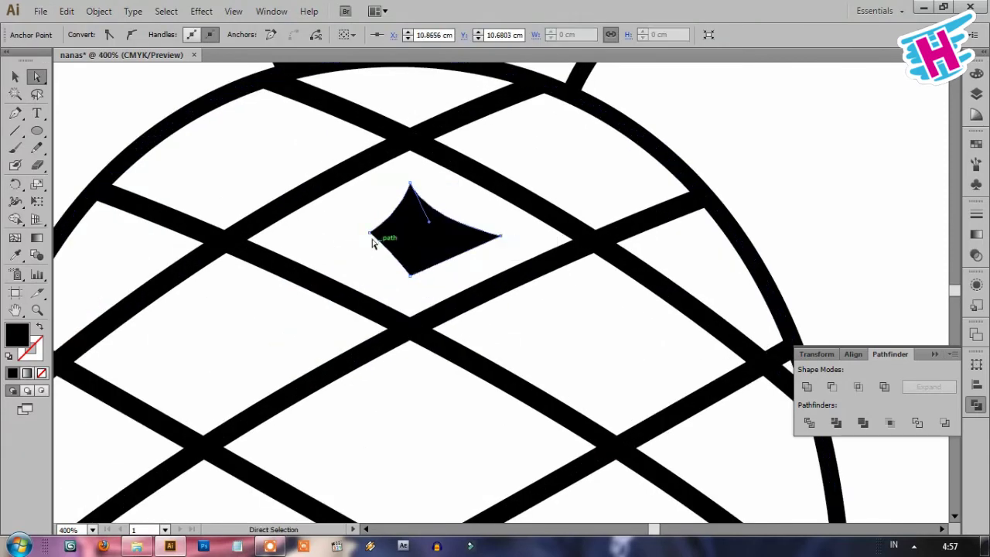
mouse_move(370, 232)
mouse_down()
mouse_move(296, 247)
mouse_move(371, 229)
mouse_up()
drag(410, 274, 410, 296)
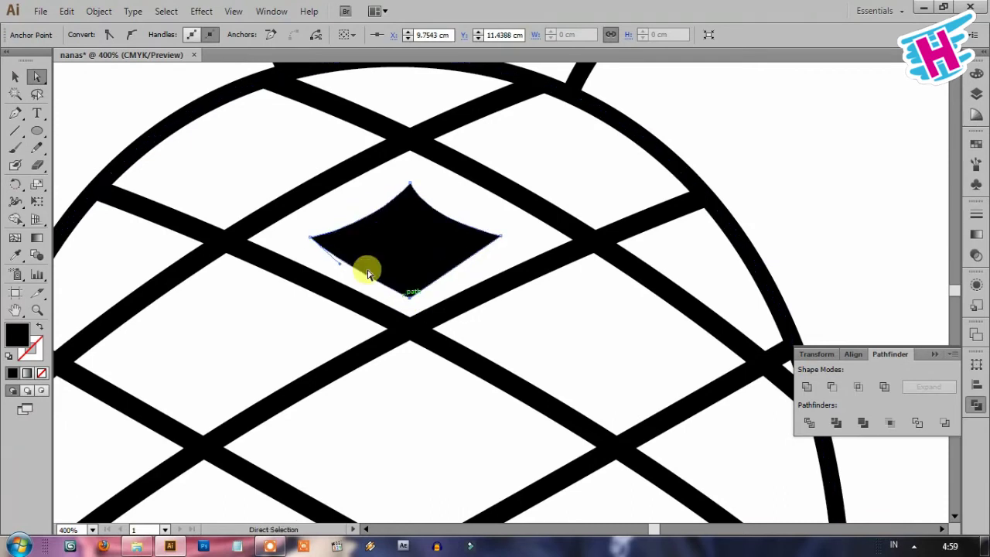
drag(364, 265, 367, 265)
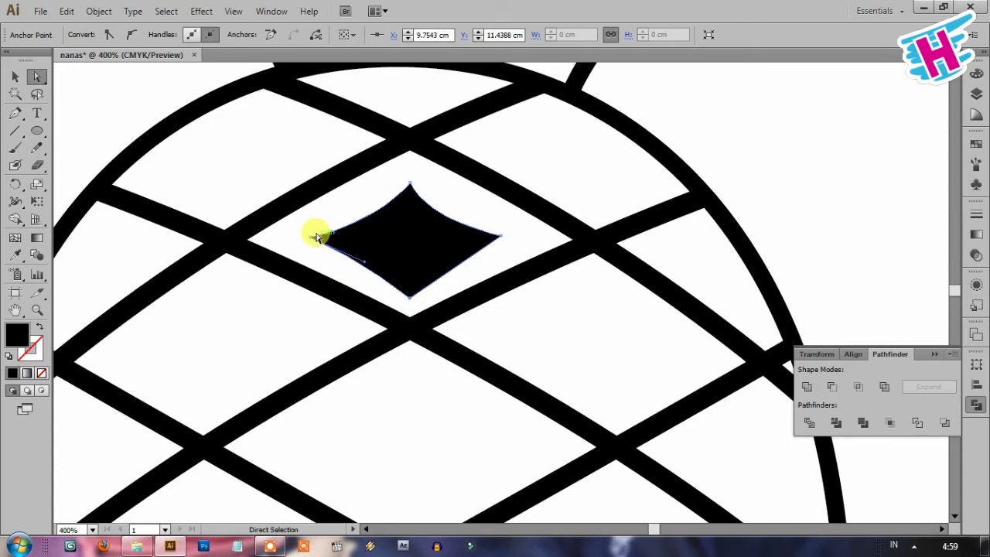
drag(309, 236, 296, 243)
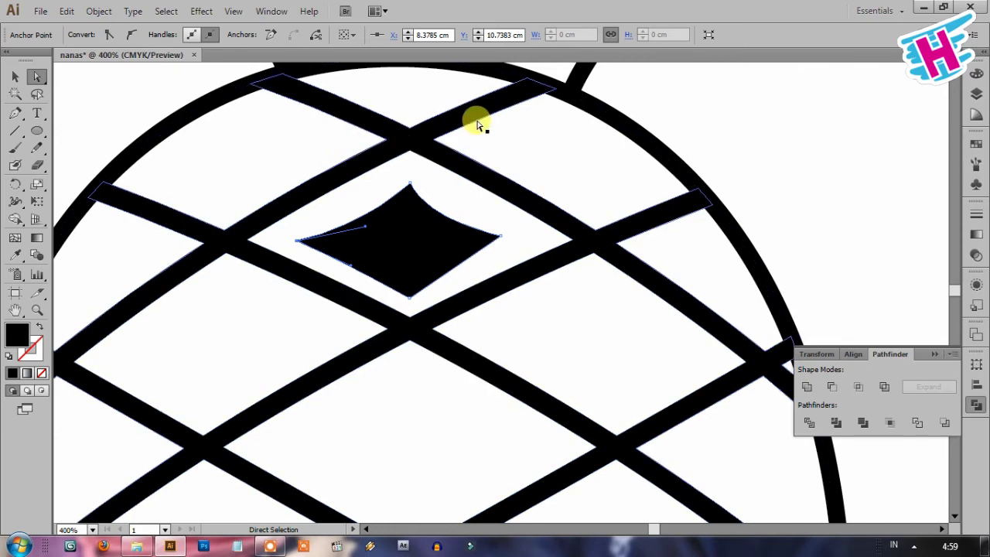
drag(501, 242, 558, 246)
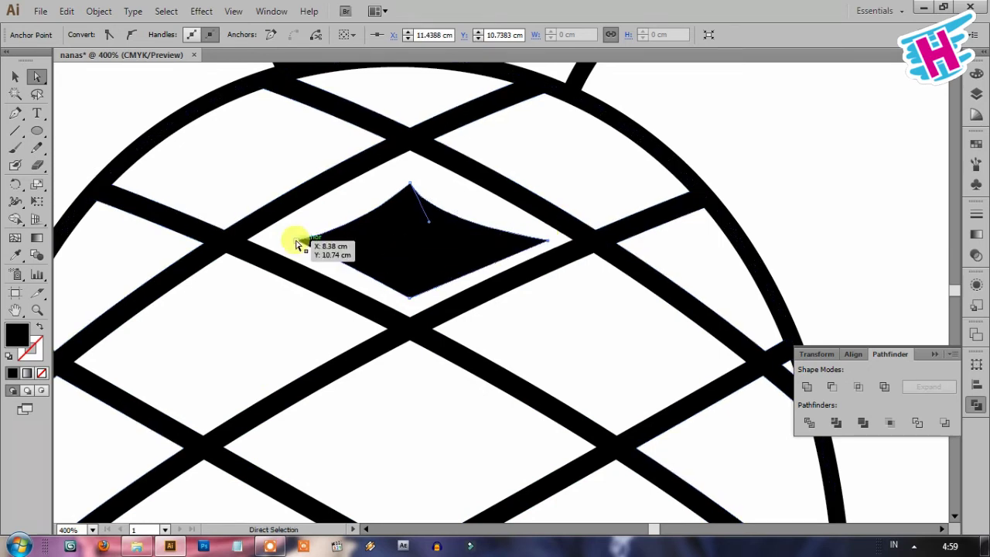
drag(297, 240, 273, 242)
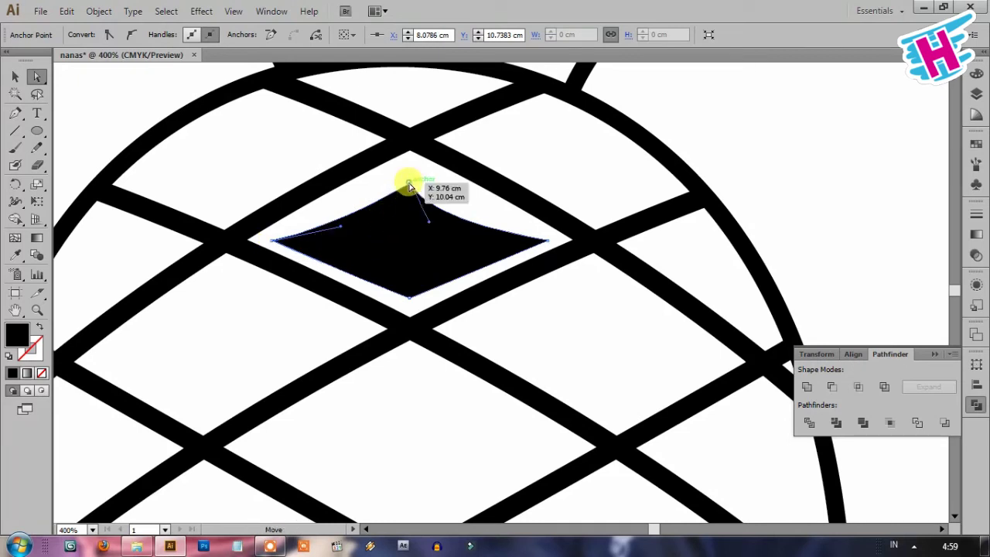
Step: Raise the diamond's top into a sharp peak and curve its upper edges inward
drag(409, 188, 408, 170)
mouse_move(408, 210)
mouse_down()
mouse_move(427, 213)
mouse_move(426, 242)
mouse_up()
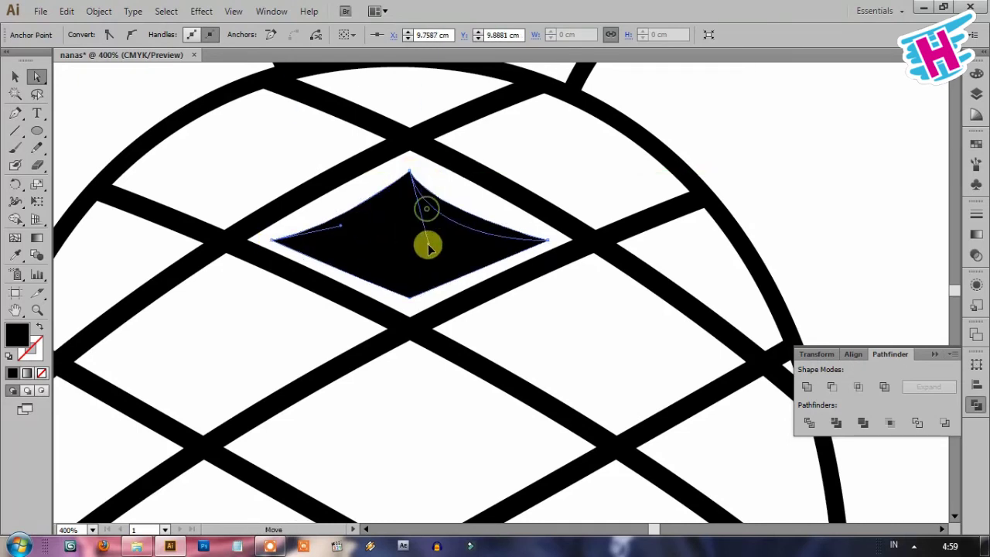
mouse_move(342, 225)
mouse_down()
mouse_move(376, 244)
mouse_move(392, 240)
mouse_up()
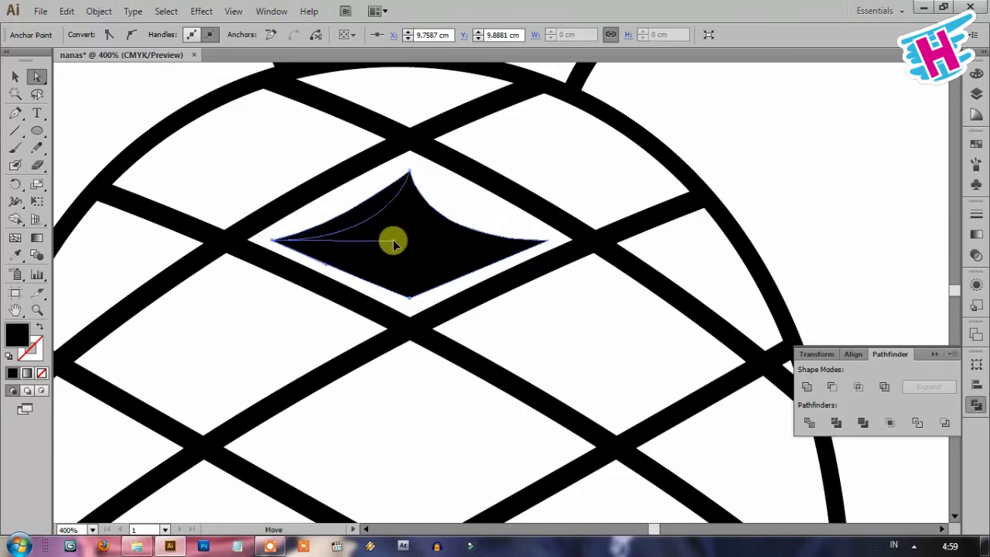
mouse_move(425, 294)
mouse_down()
mouse_move(413, 301)
mouse_move(422, 317)
mouse_up()
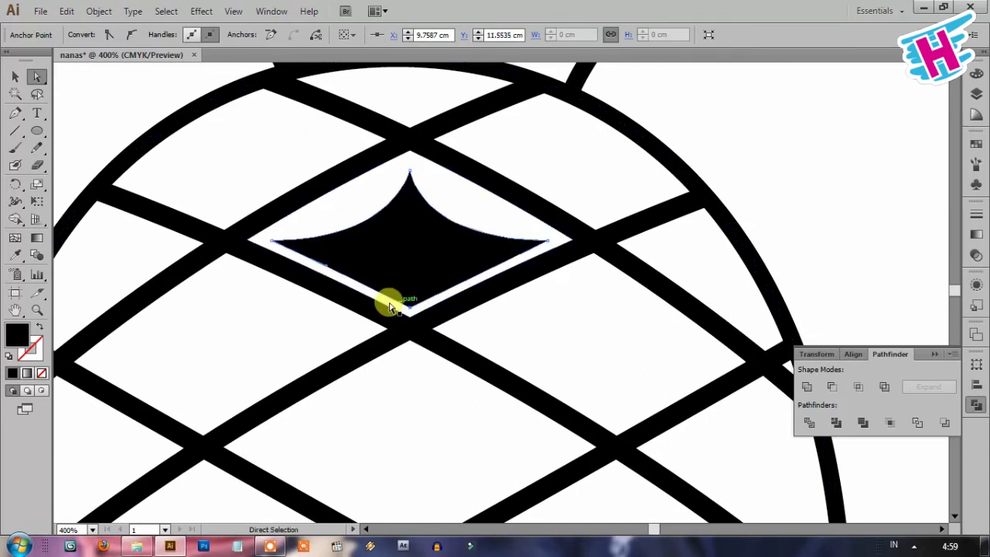
alt+scroll(371, 294, down, 2)
click(643, 208)
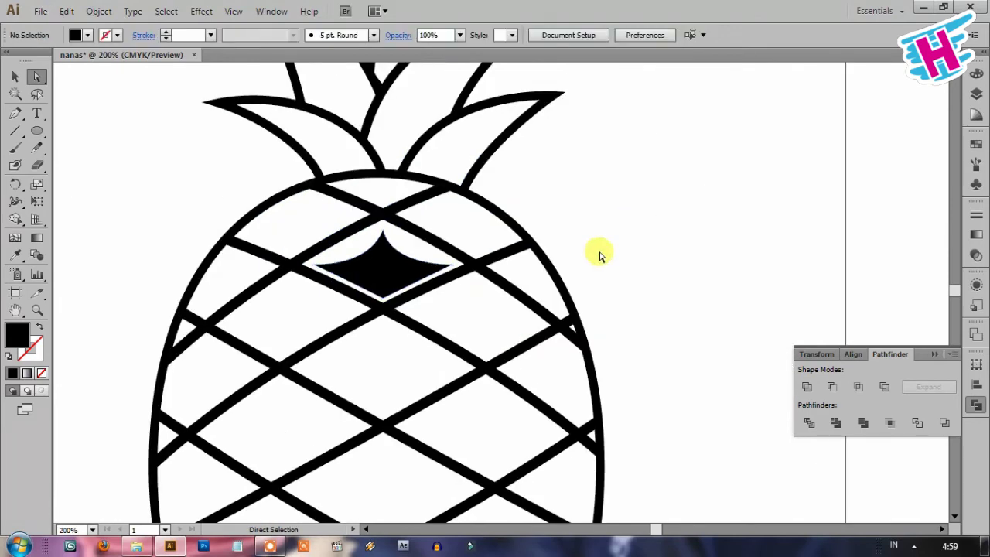
alt+scroll(380, 294, up, 1)
Step: Select the oval body and set its fill to C0 M36 Y93 K0 in the Color panel
alt+scroll(389, 221, up, 2)
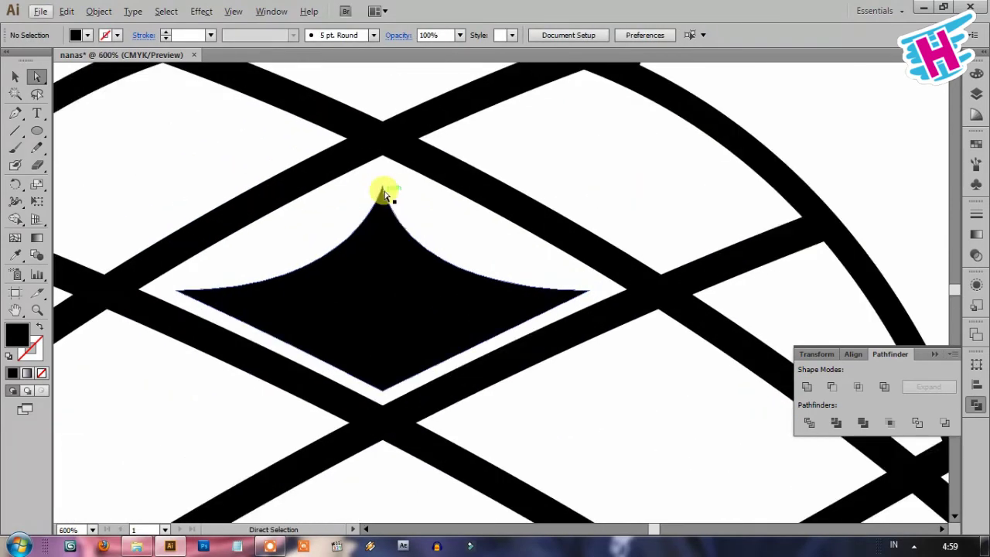
click(14, 77)
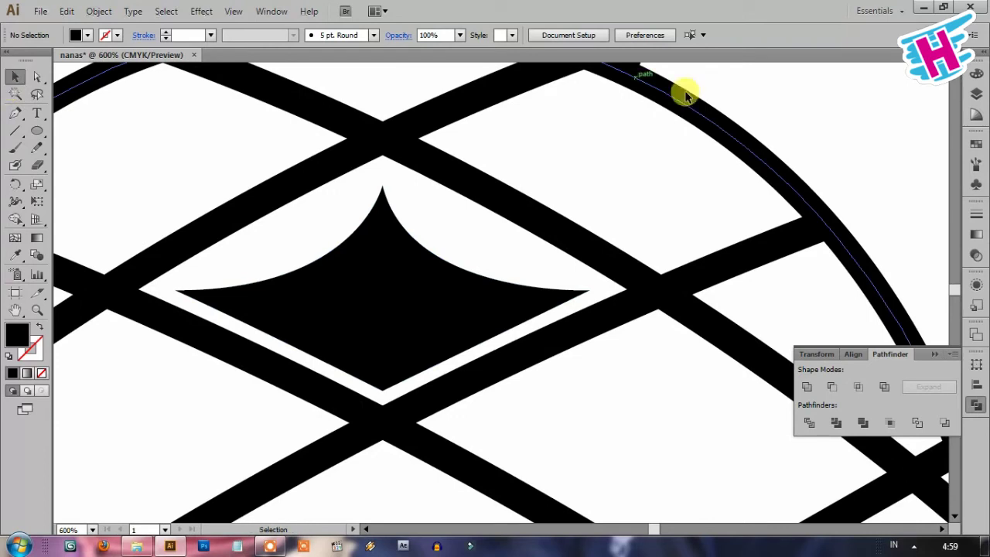
click(687, 154)
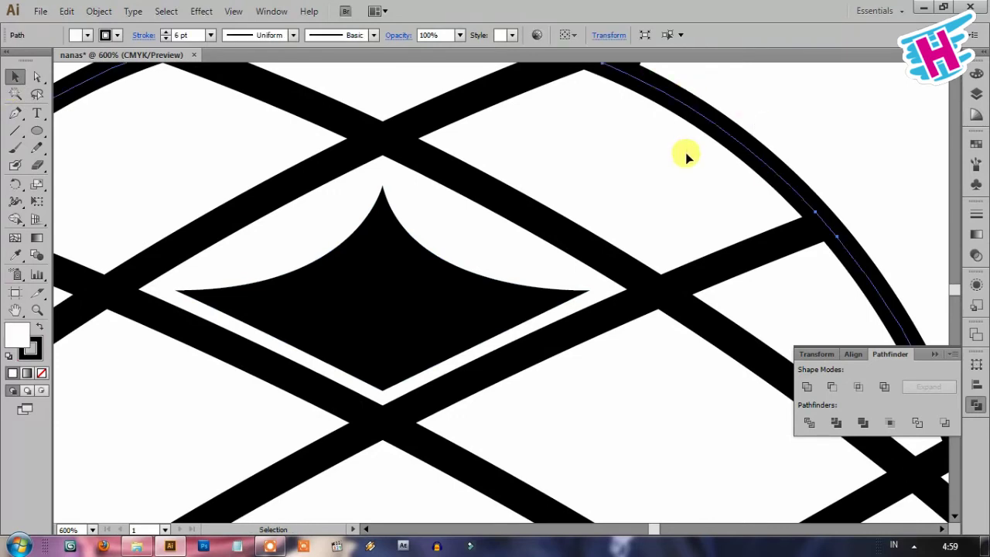
click(976, 74)
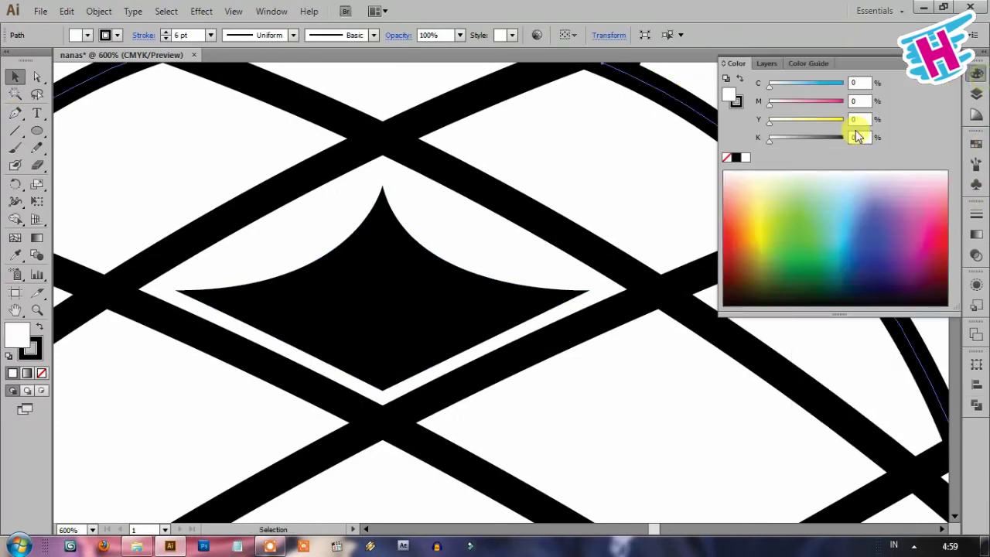
click(826, 120)
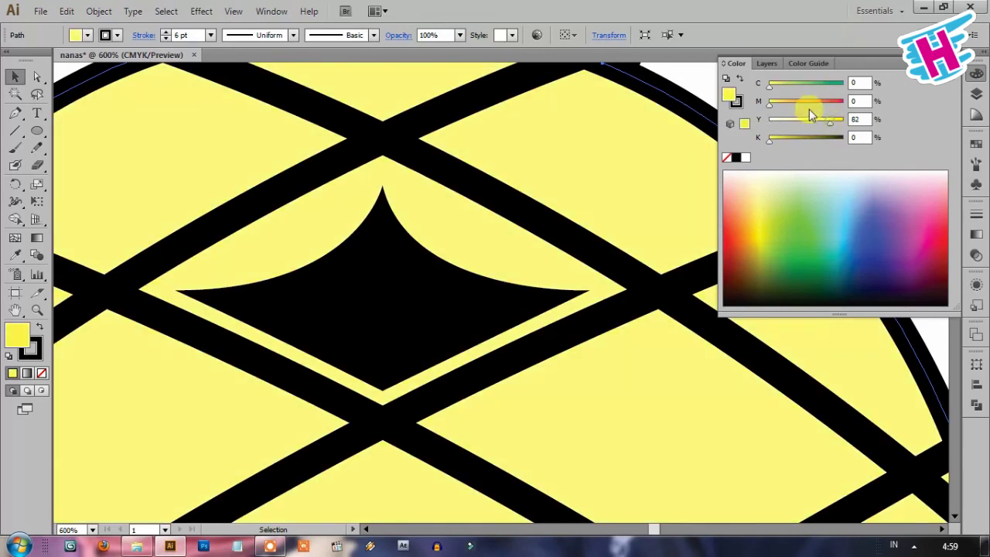
click(813, 103)
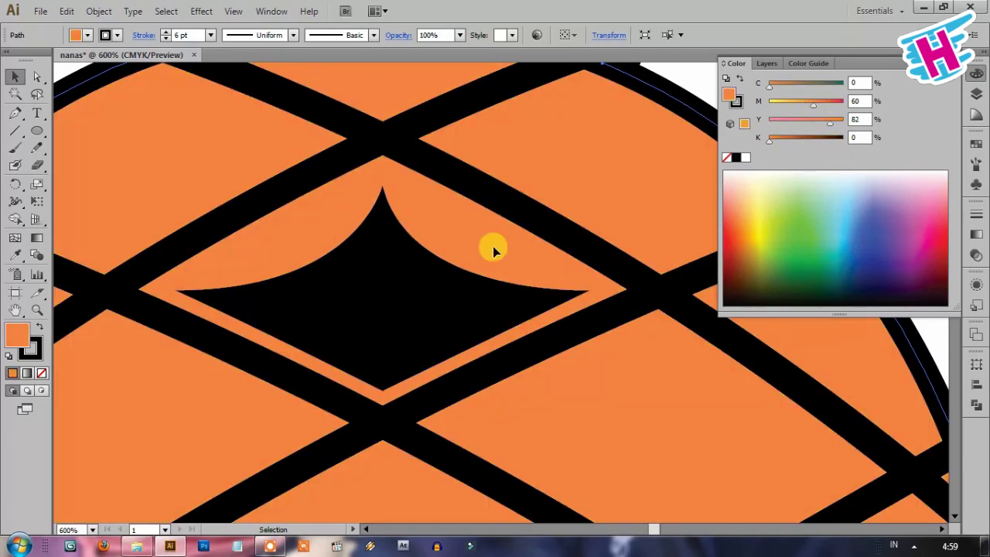
key(ctrl+minus)
key(ctrl+minus)
key(ctrl+minus)
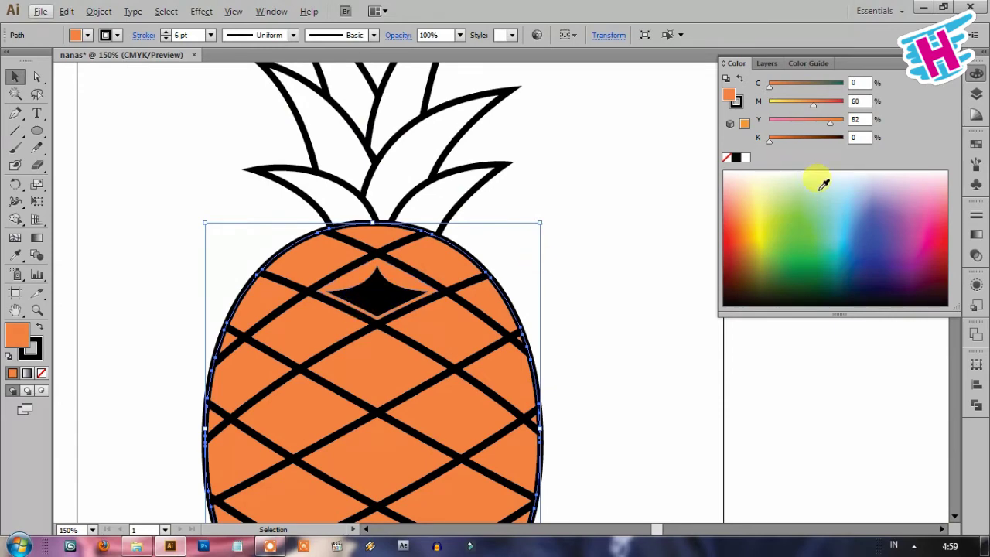
click(802, 103)
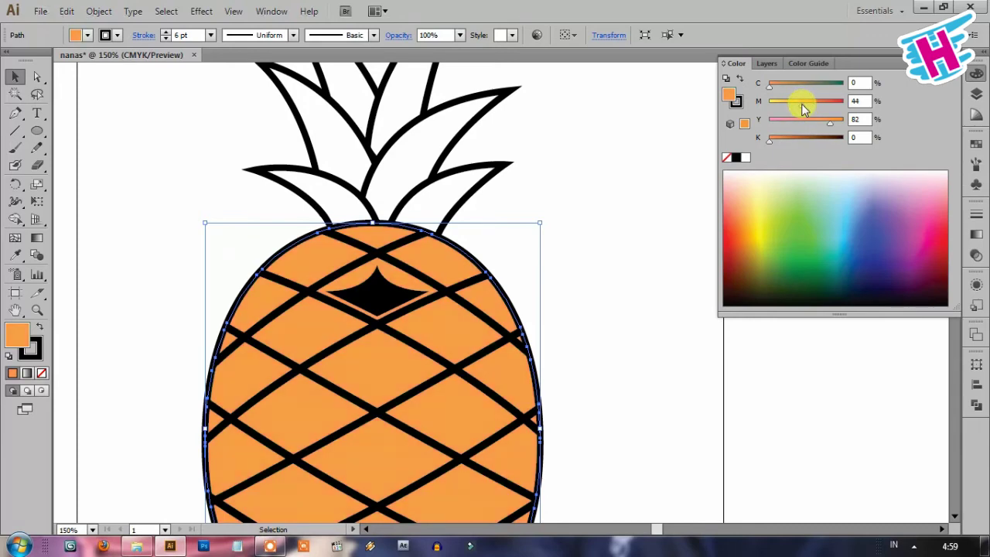
drag(802, 105, 797, 108)
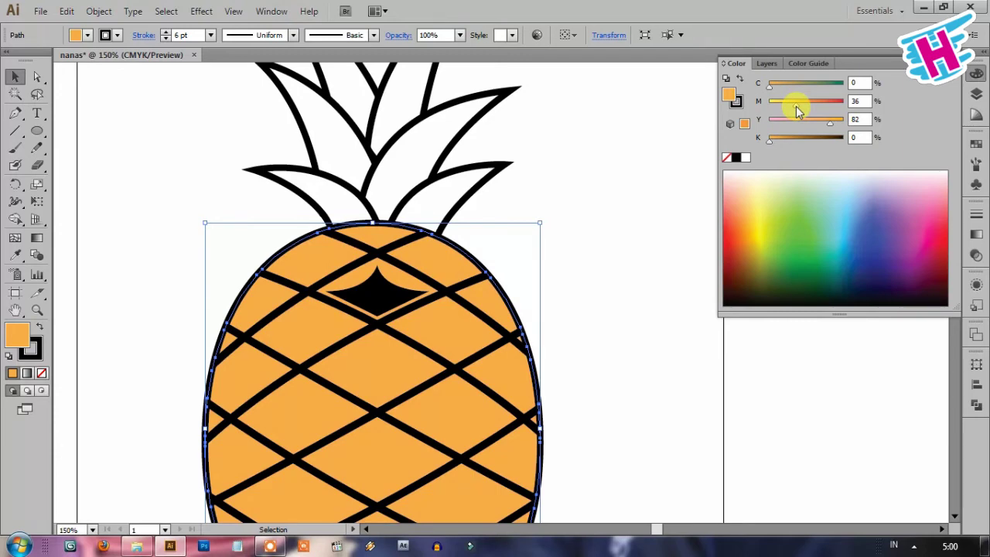
drag(827, 125, 838, 126)
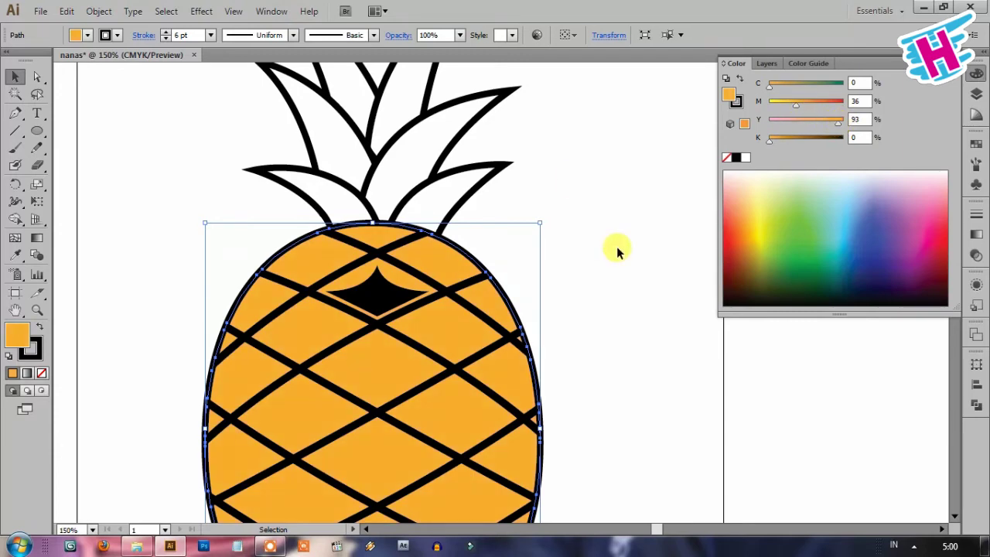
click(610, 270)
key(ctrl+0)
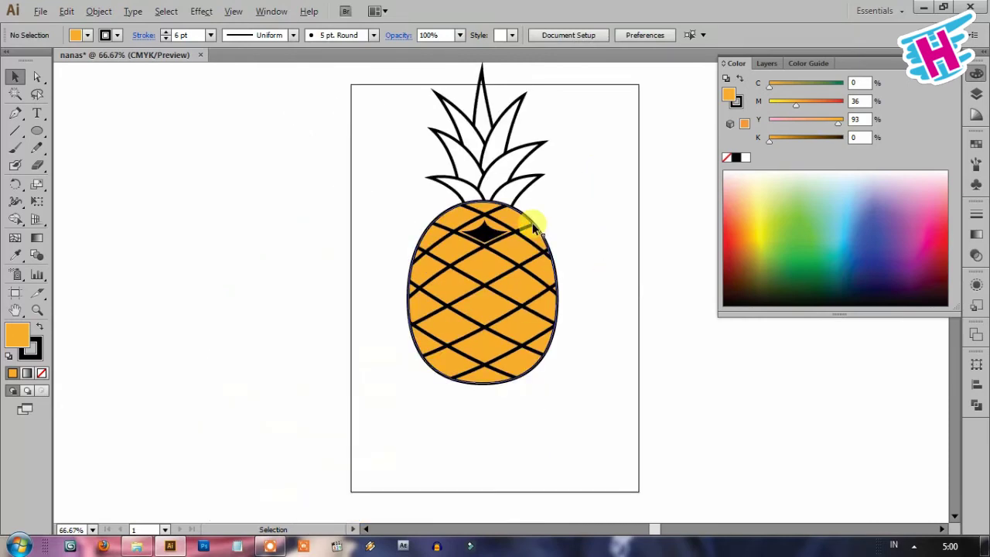
Step: Select the orange oval body and copy it
scroll(533, 228, up, 1)
scroll(548, 255, up, 1)
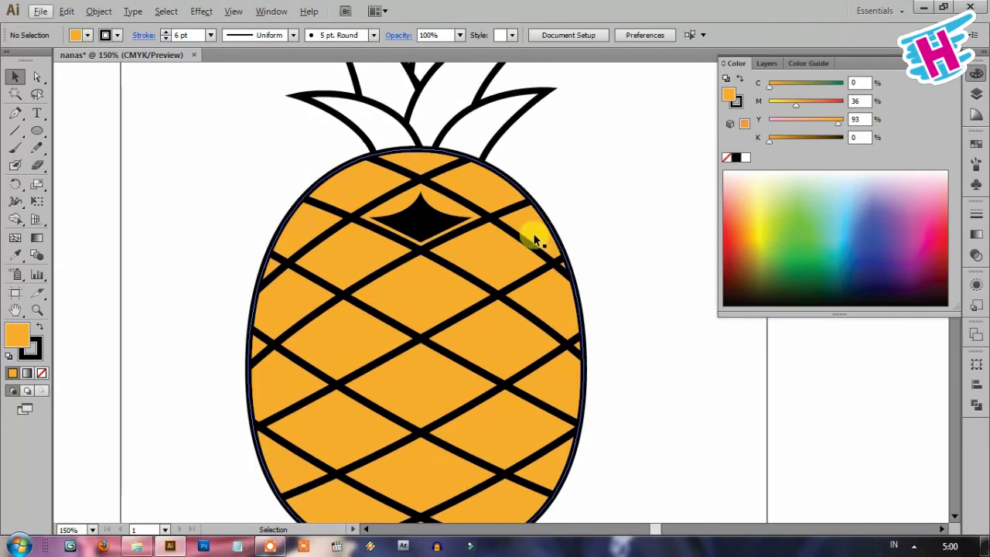
click(534, 238)
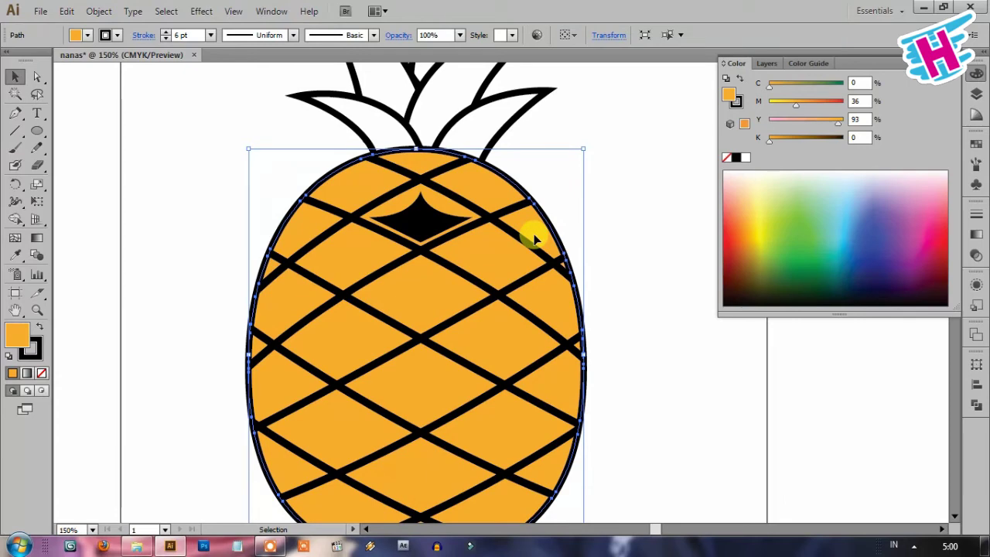
key(a)
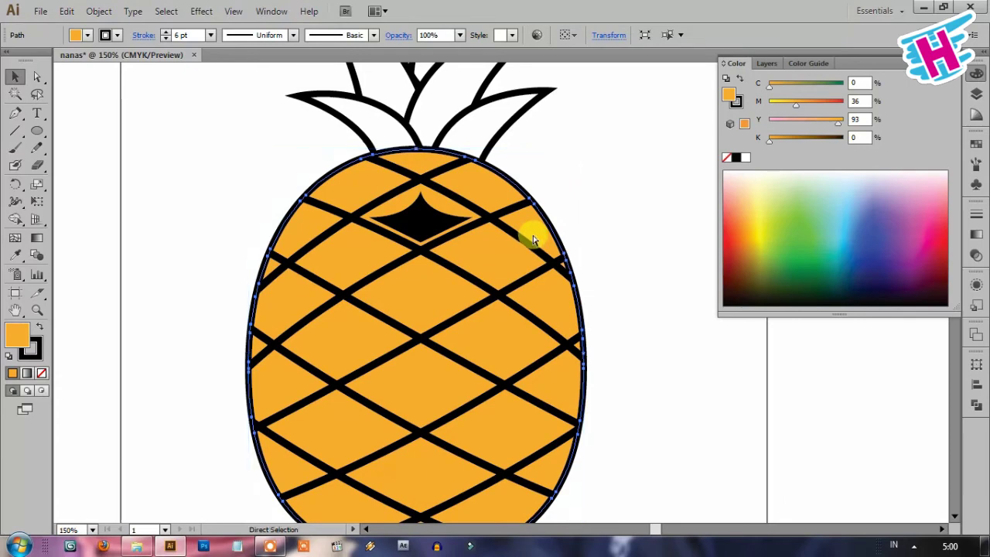
key(ctrl+c)
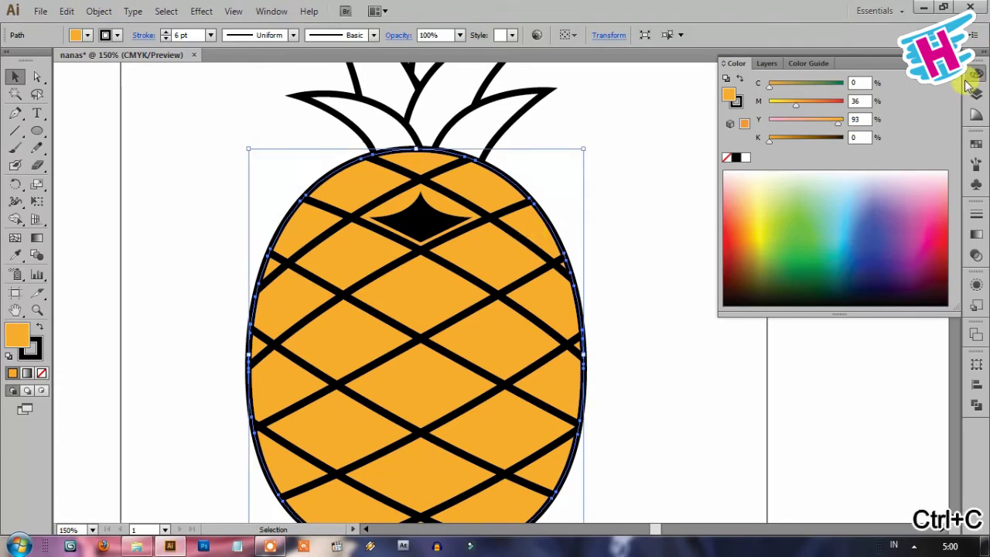
Step: Delete the extra Layer 2 so only one layer remains, restoring the accidentally deleted body
click(975, 93)
click(918, 305)
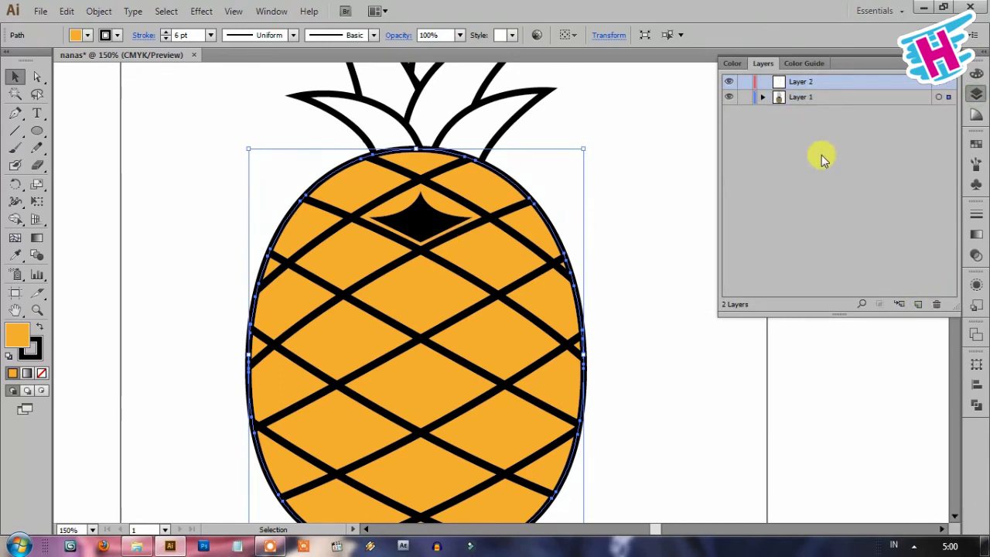
key(Delete)
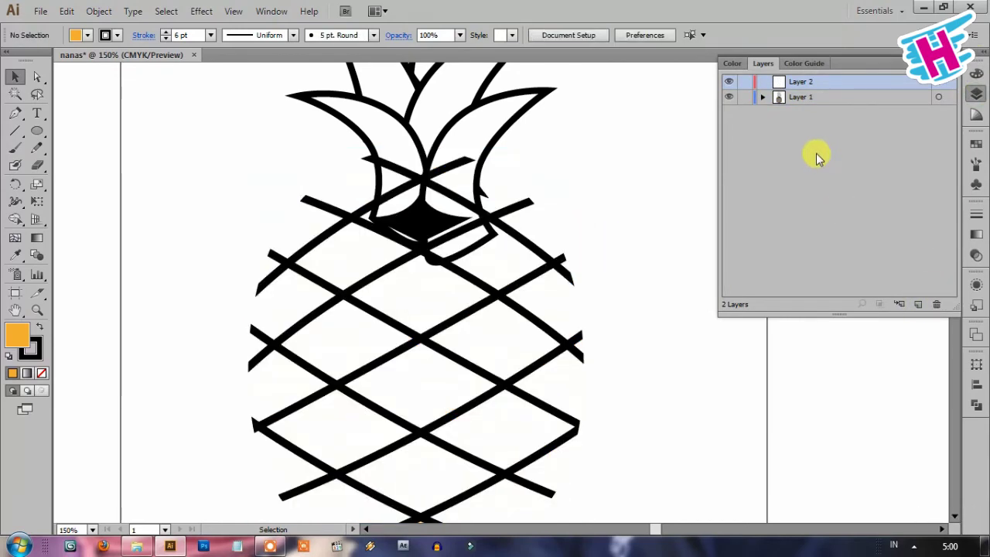
key(ctrl+z)
click(934, 301)
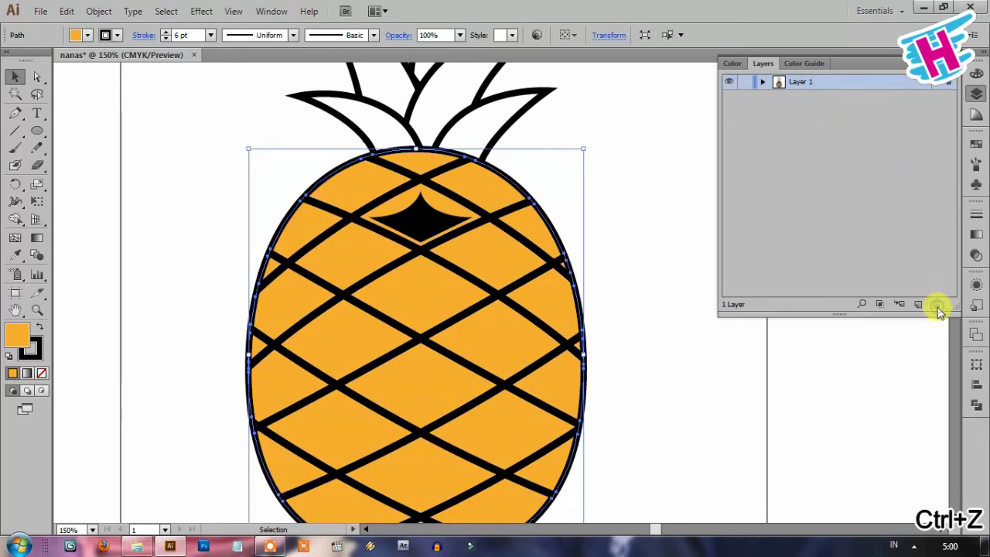
click(618, 240)
Step: Paste the body in front with fill None, test-move the copy, then undo
click(539, 235)
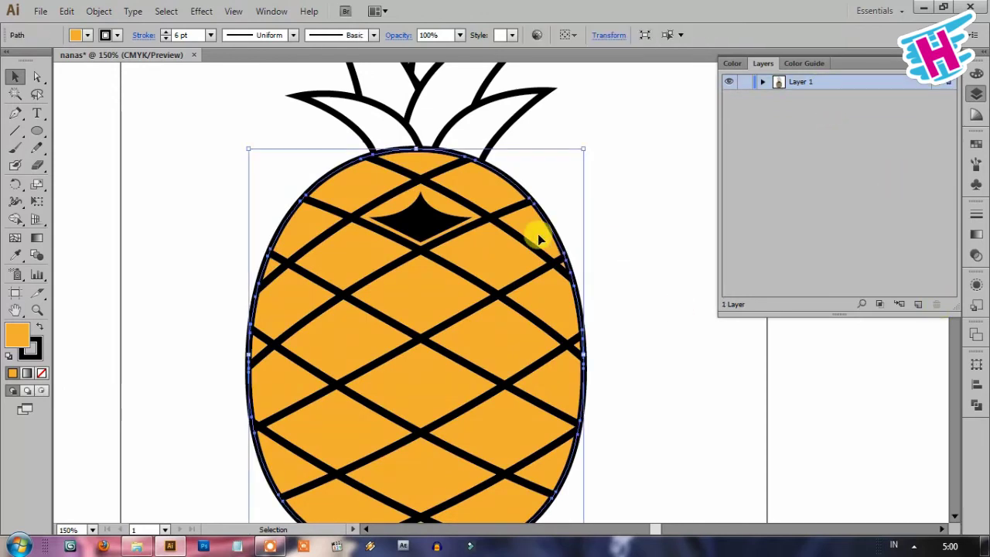
key(a)
key(ctrl+f)
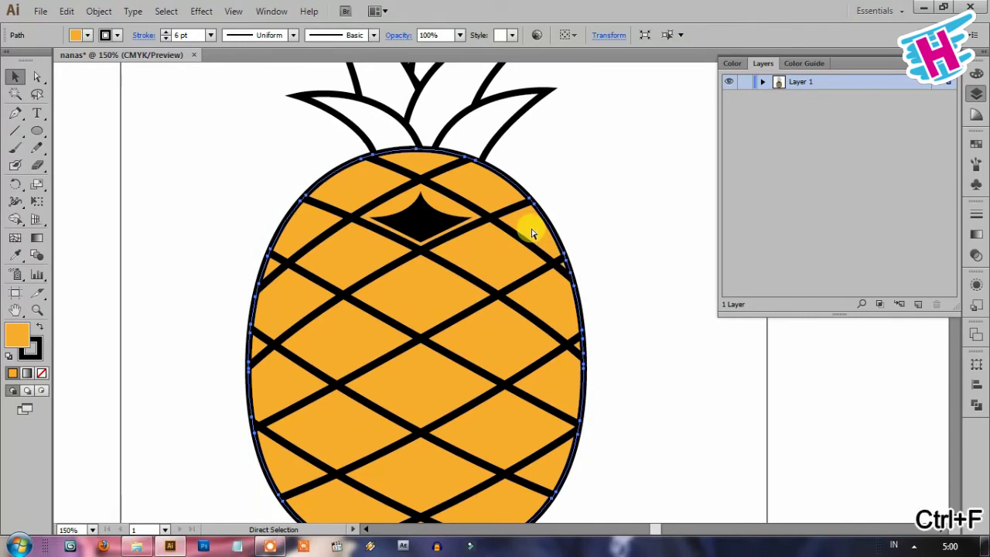
key(v)
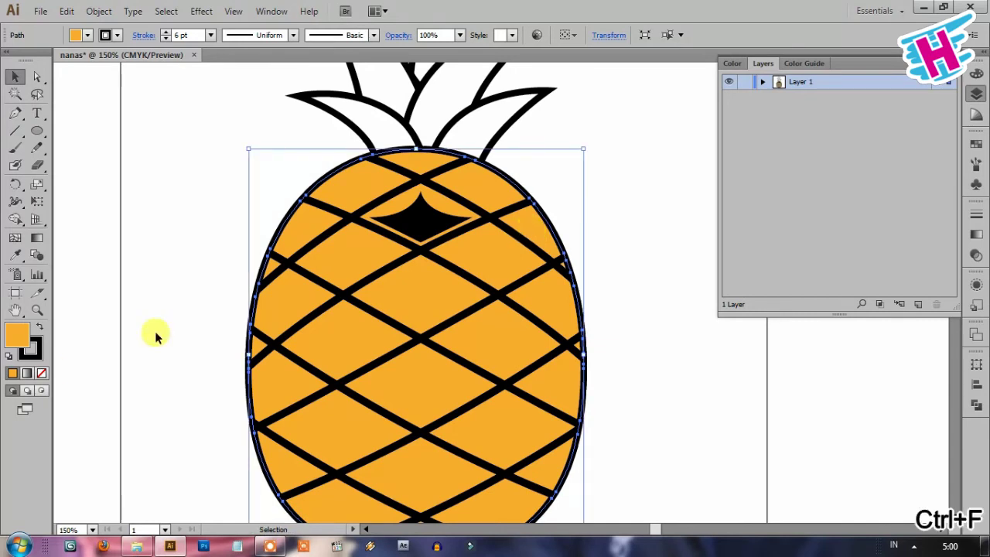
click(42, 373)
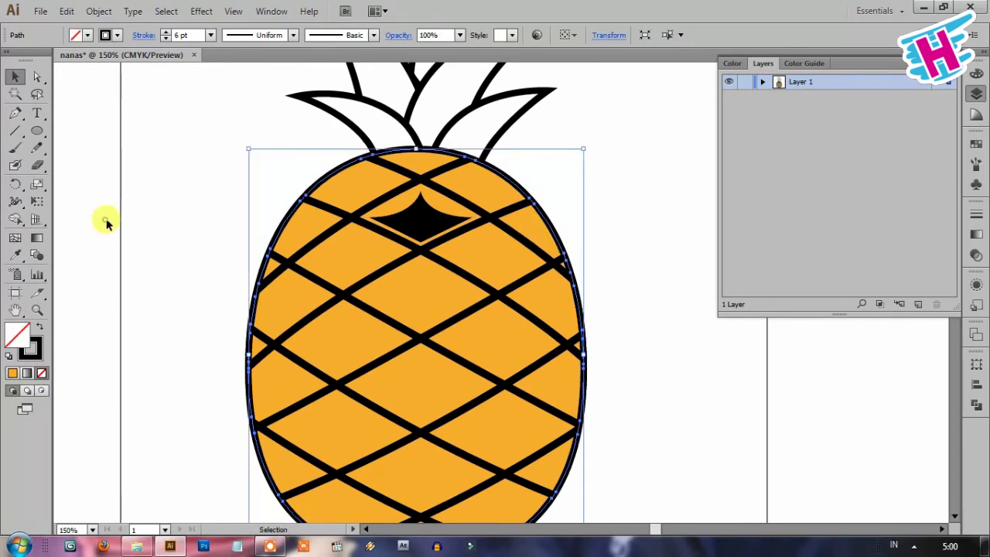
click(104, 218)
drag(501, 176, 619, 183)
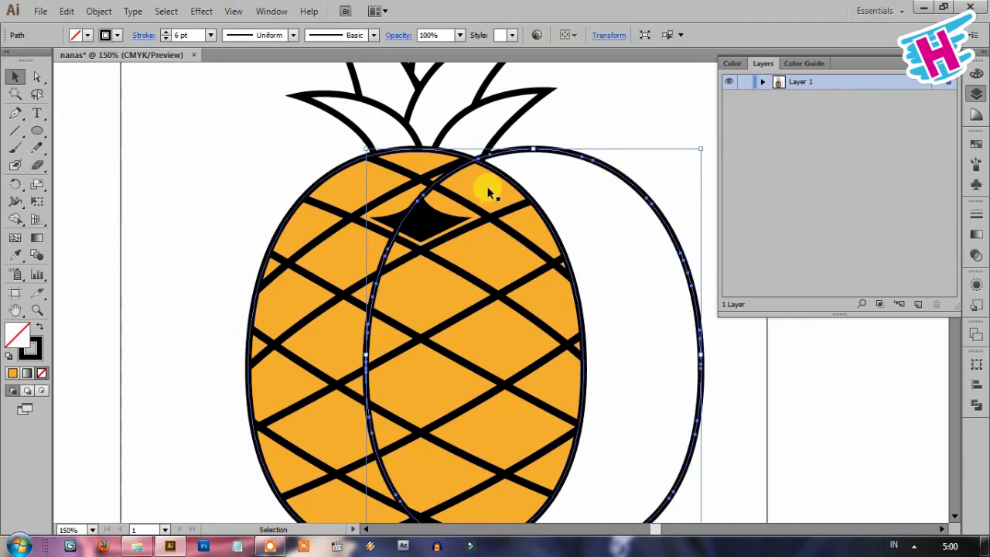
key(ctrl+z)
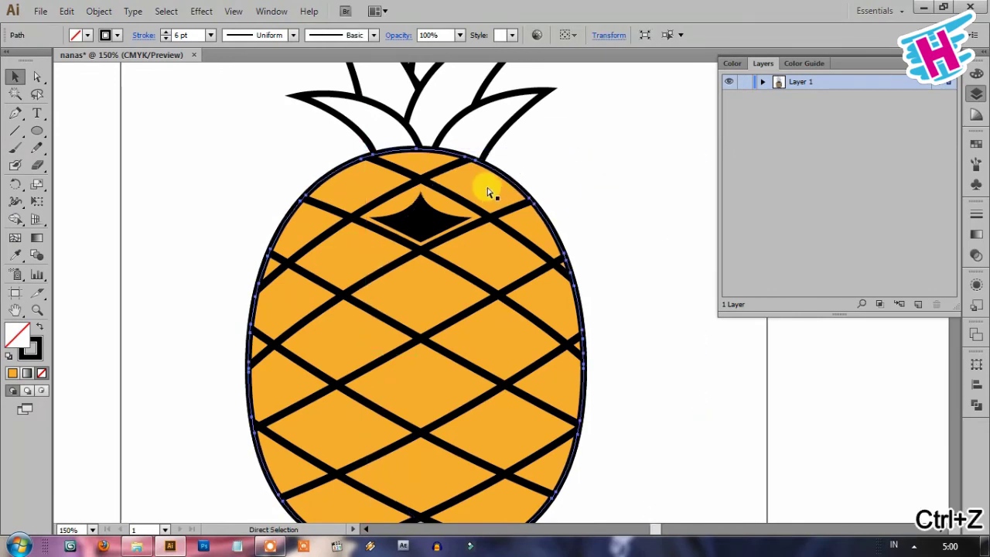
Step: Set the outline copy's fill to None again, try moving it, undo, and deselect
click(34, 354)
click(43, 375)
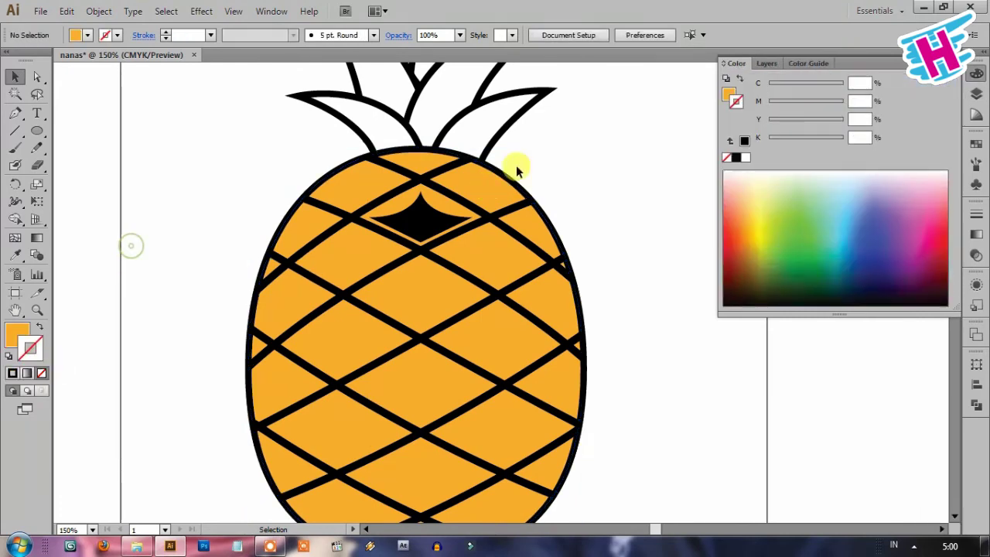
drag(501, 170, 586, 178)
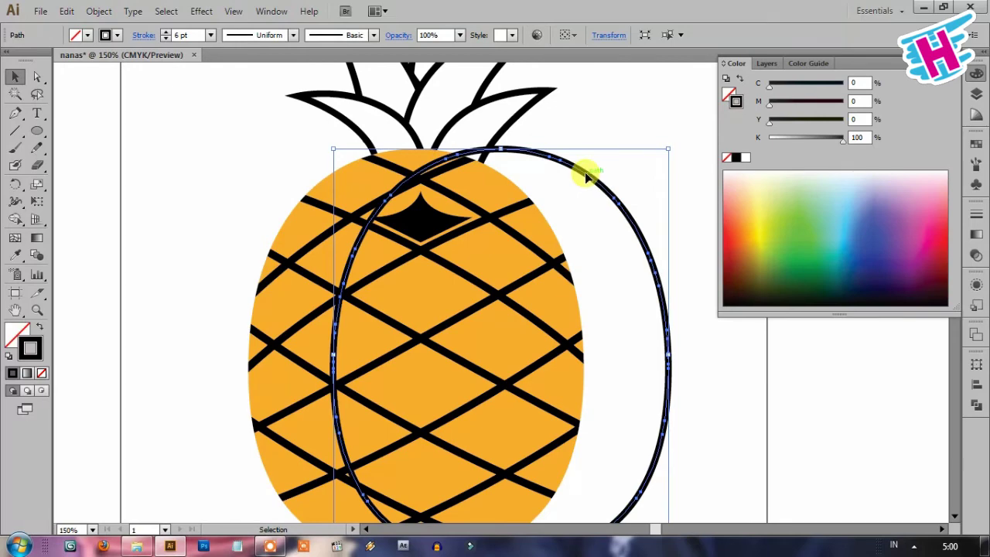
key(ctrl+z)
click(635, 289)
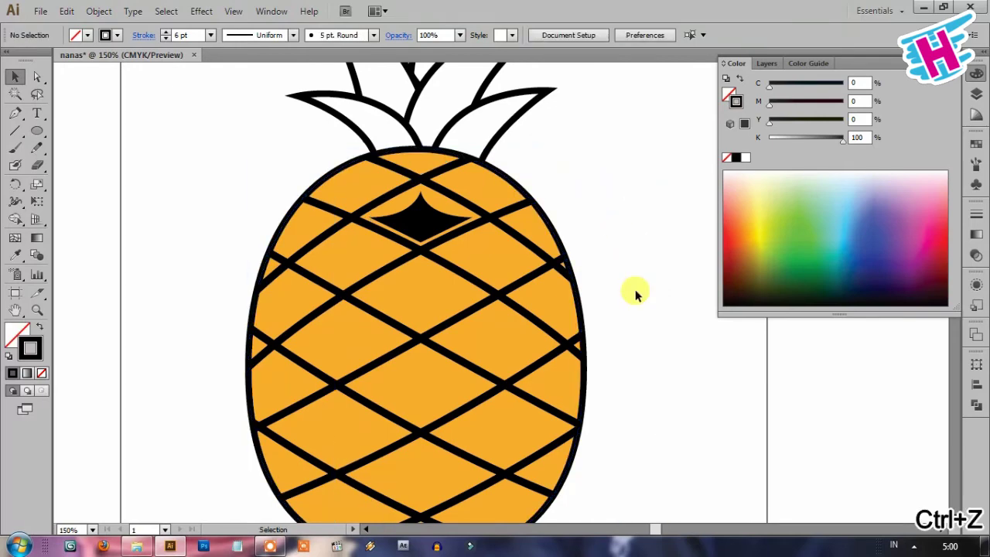
scroll(462, 177, up, 1)
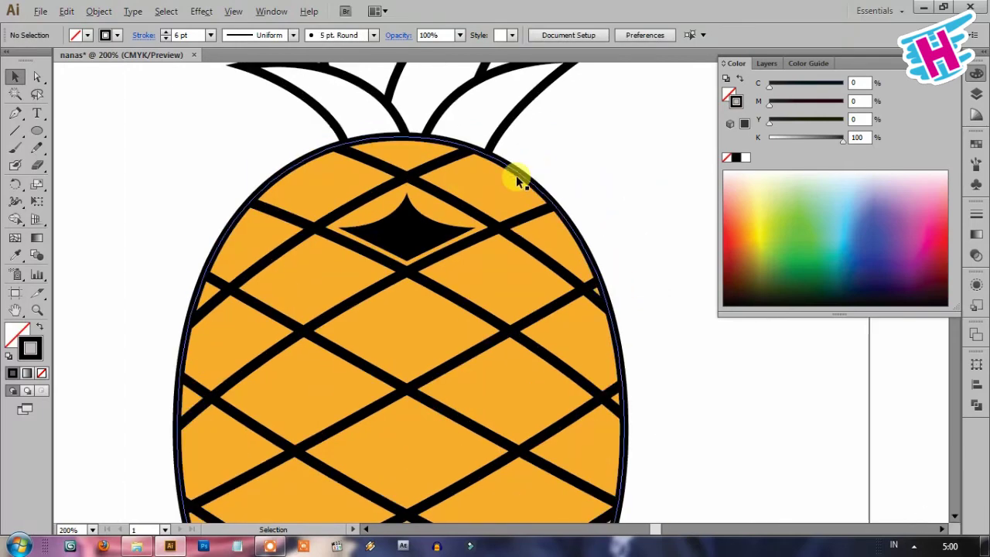
scroll(510, 175, up, 1)
key(alt)
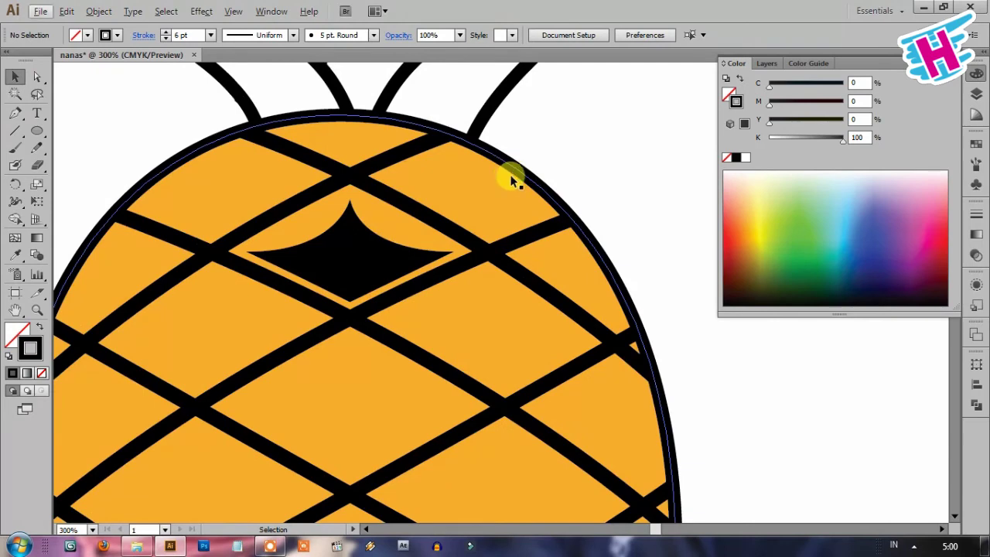
Step: Eyedrop the body orange onto the lattice, then adjust it to brown C0 M55 Y100 K30
click(471, 242)
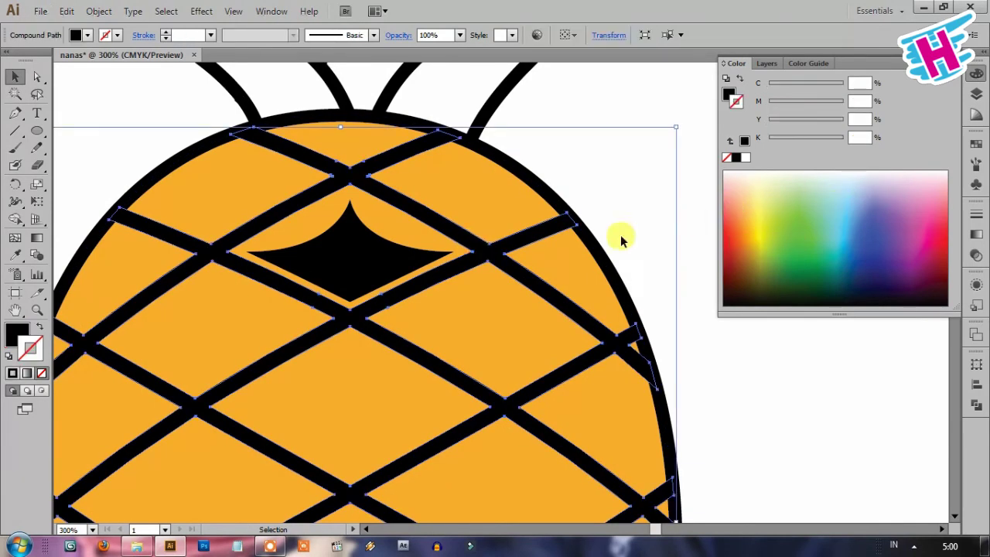
key(i)
click(489, 209)
key(v)
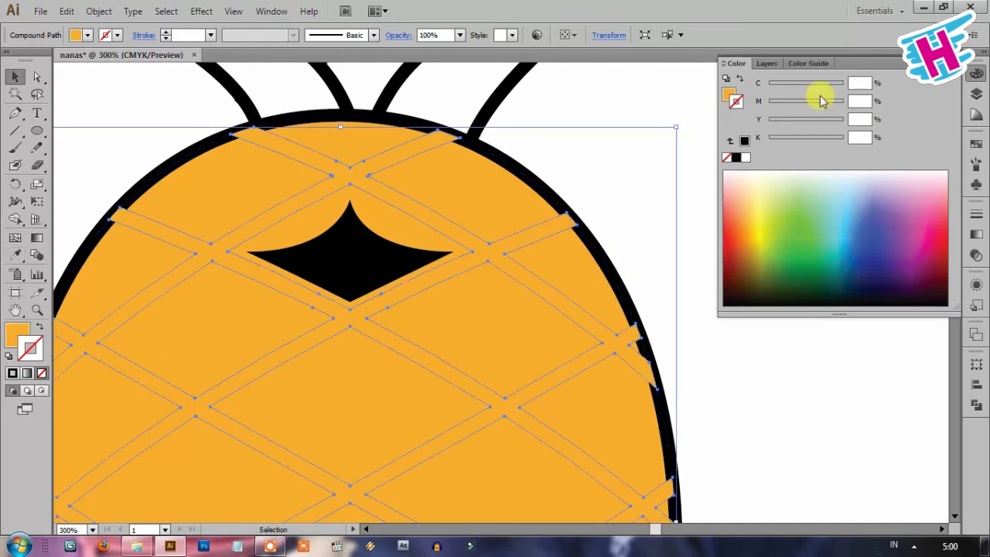
click(728, 95)
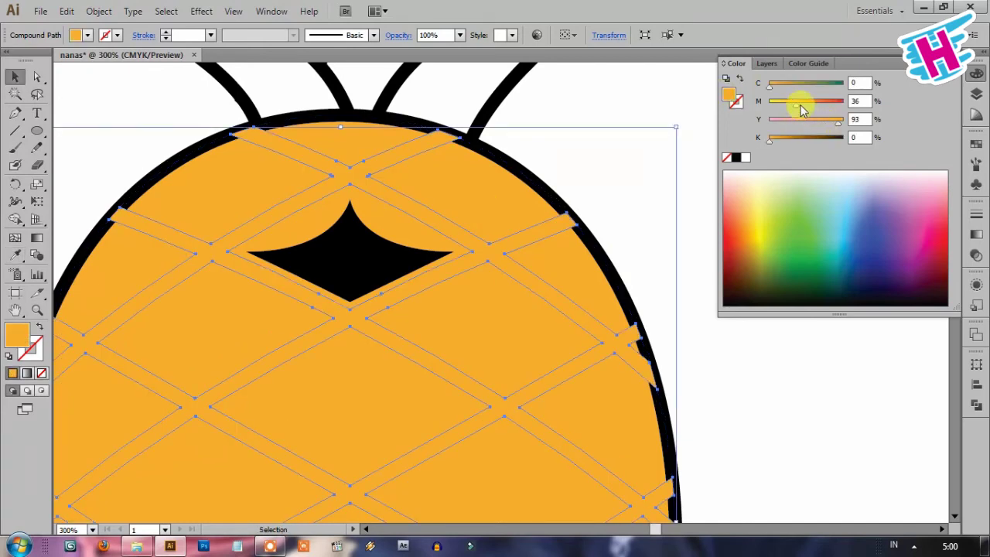
drag(797, 103, 810, 107)
drag(838, 122, 850, 132)
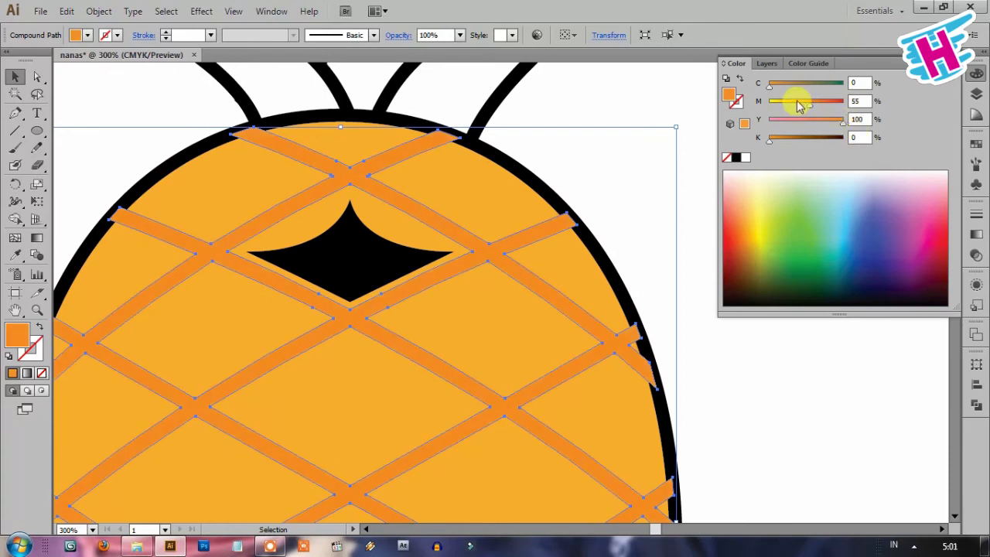
drag(778, 142, 790, 142)
click(778, 361)
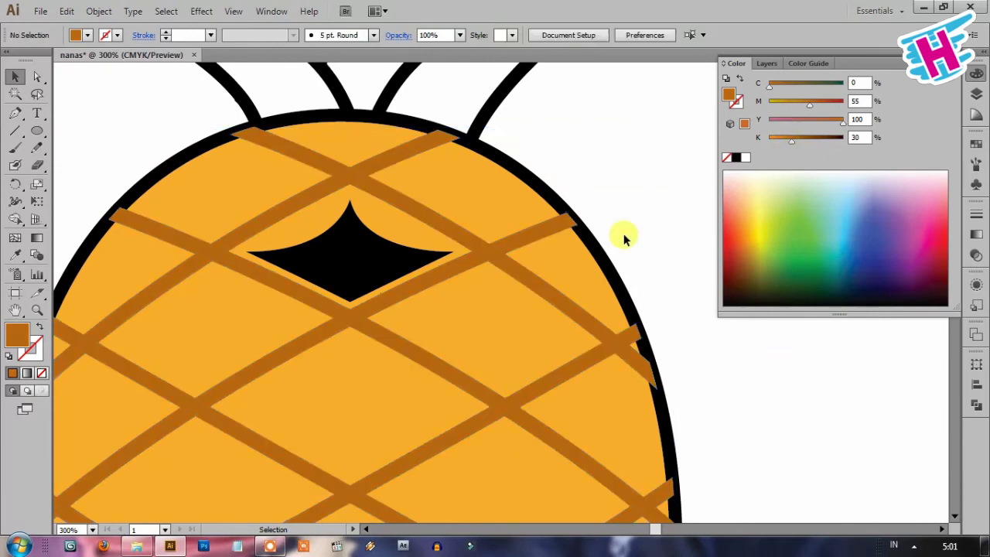
key(ctrl+1)
scroll(624, 332, up, 1)
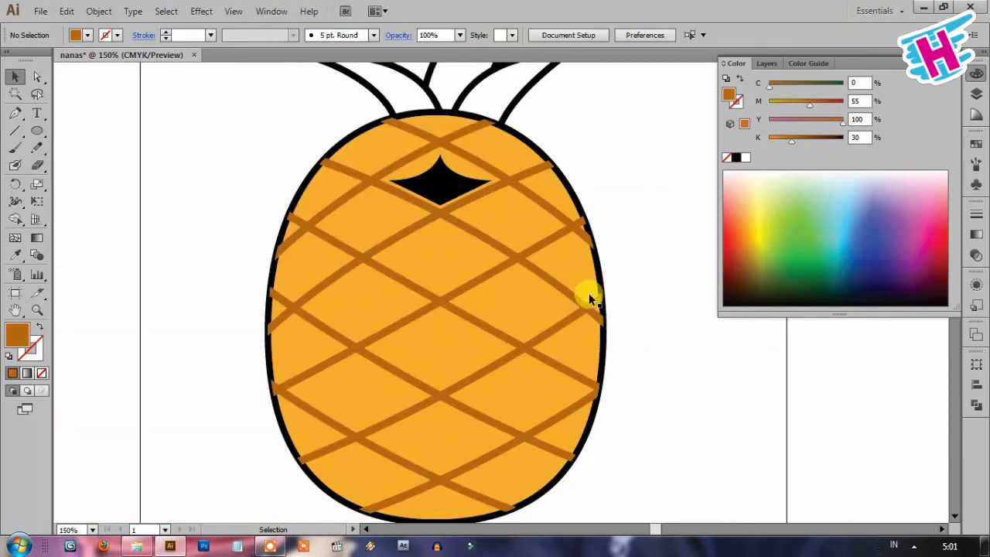
Step: Reselect the body and retune its fill to orange-yellow with the CMYK sliders and spectrum
click(597, 272)
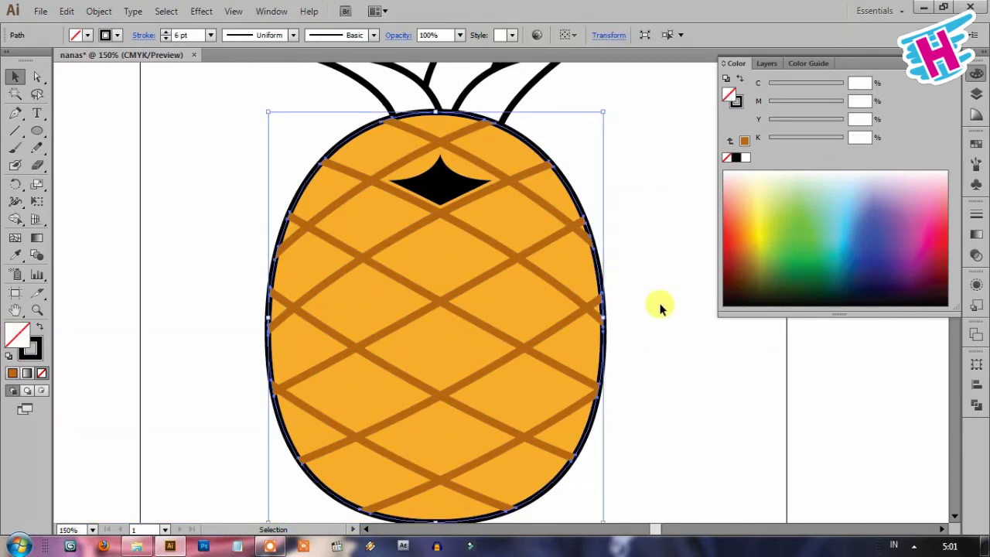
key(ctrl+shift+a)
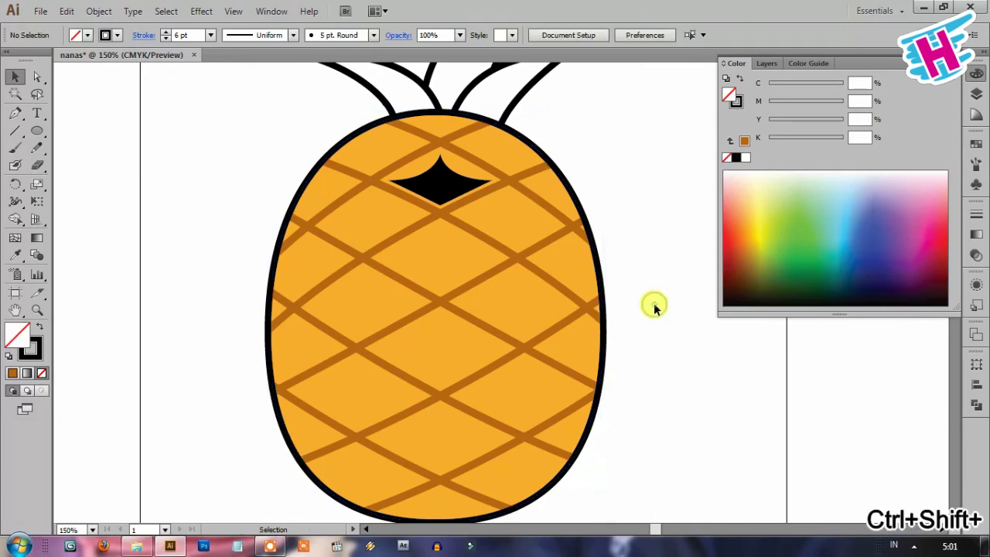
scroll(645, 319, down, 2)
scroll(573, 265, up, 2)
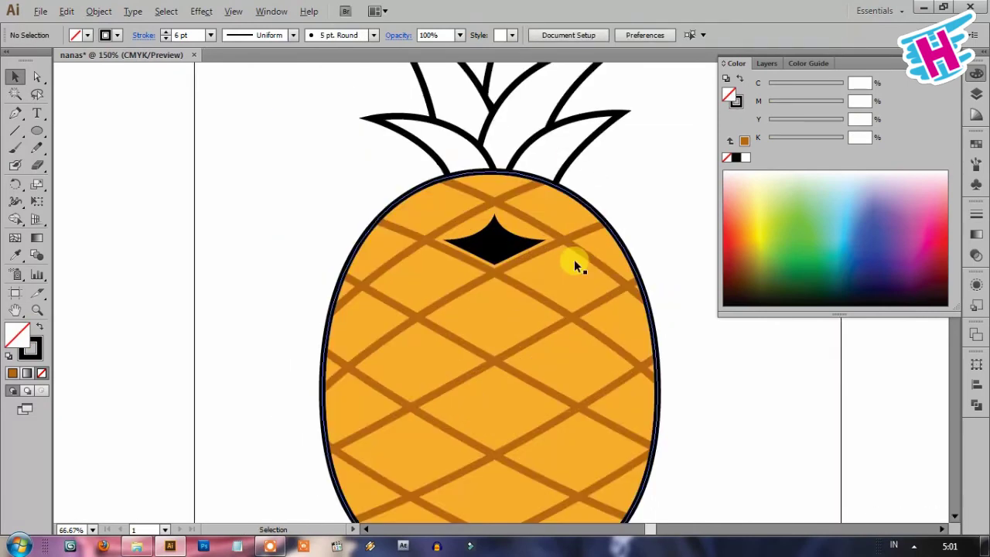
scroll(574, 262, up, 1)
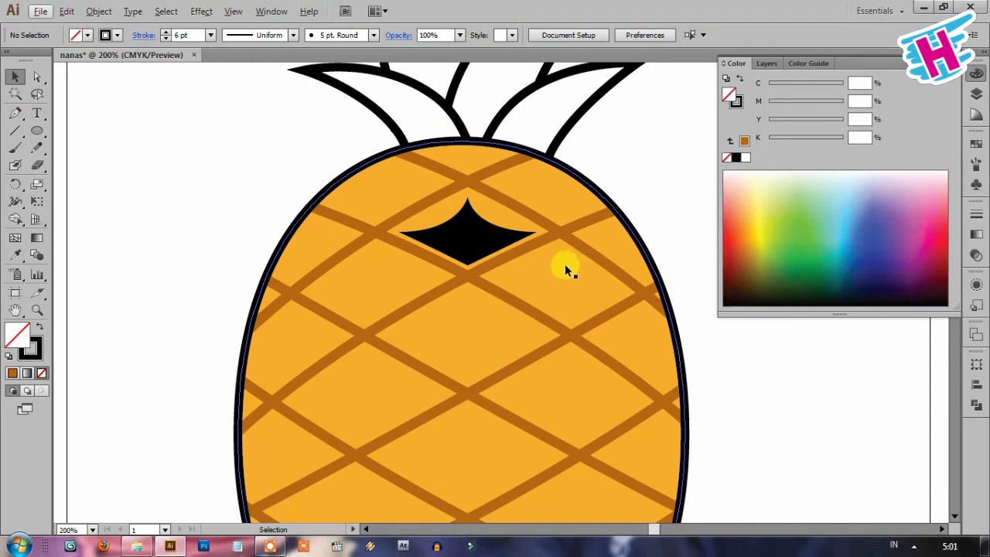
scroll(469, 207, up, 1)
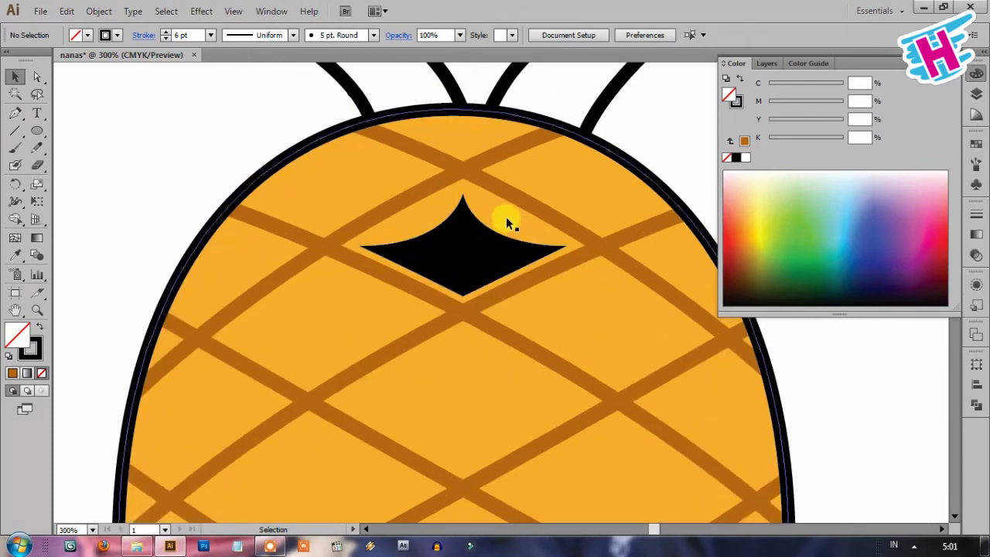
click(507, 217)
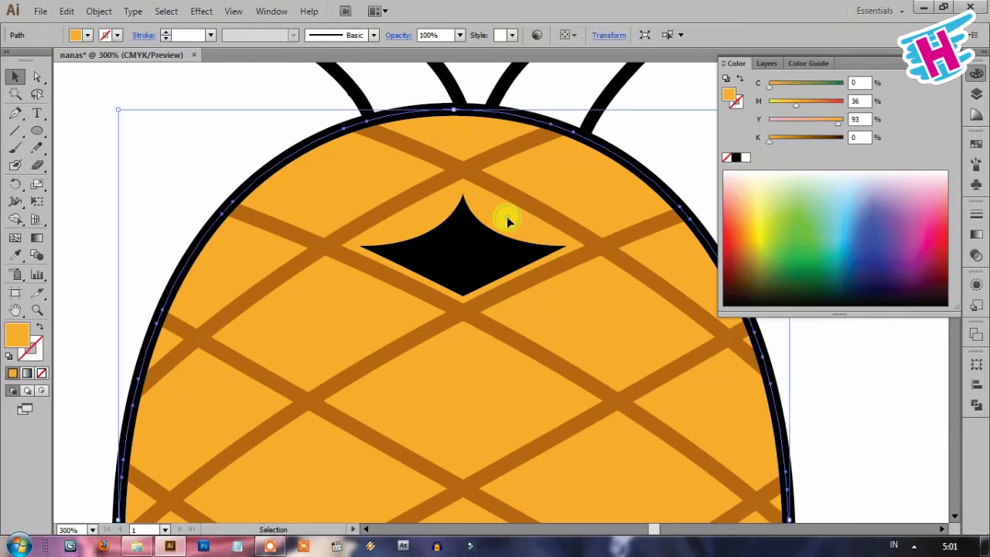
drag(799, 104, 808, 101)
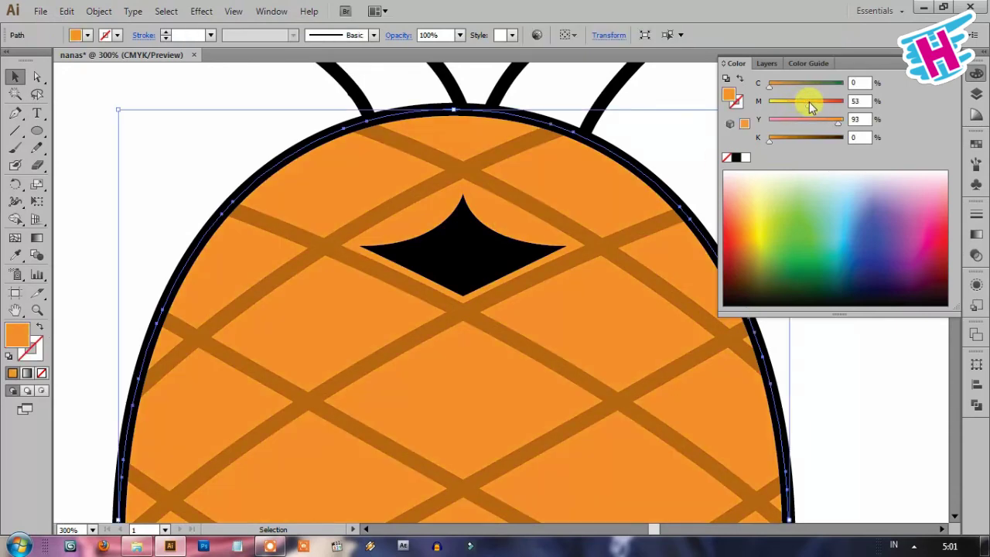
mouse_move(842, 133)
mouse_down()
mouse_move(802, 108)
mouse_move(825, 106)
mouse_move(802, 108)
mouse_up()
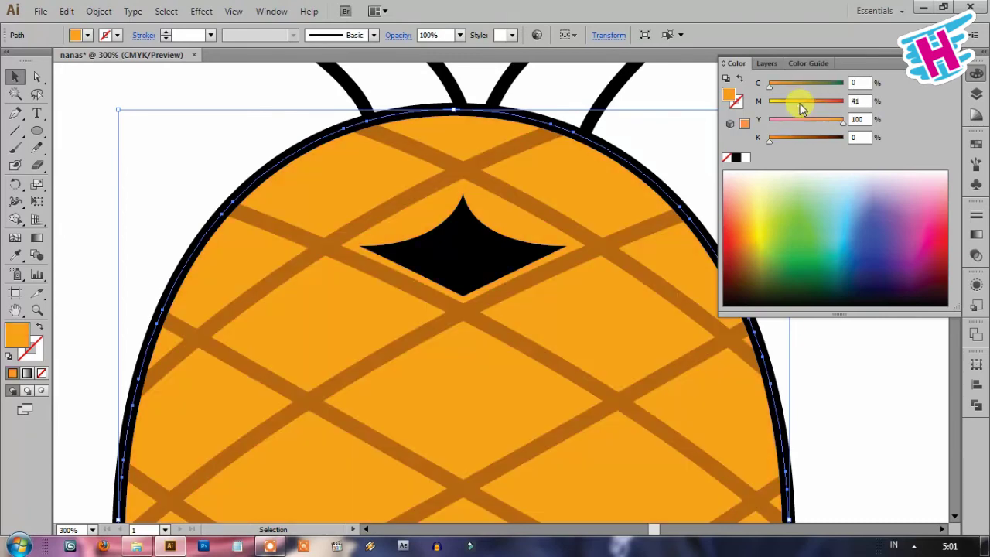
click(755, 246)
click(751, 213)
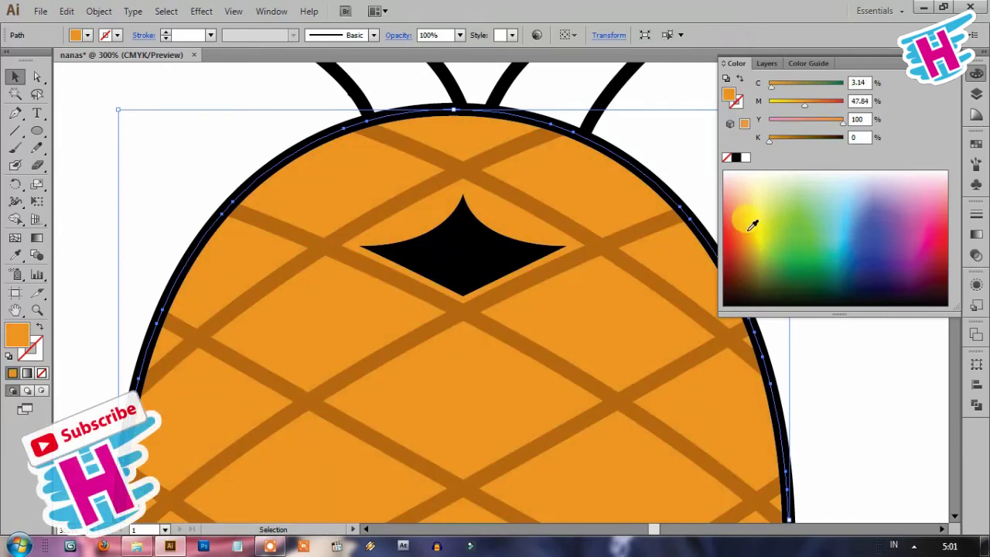
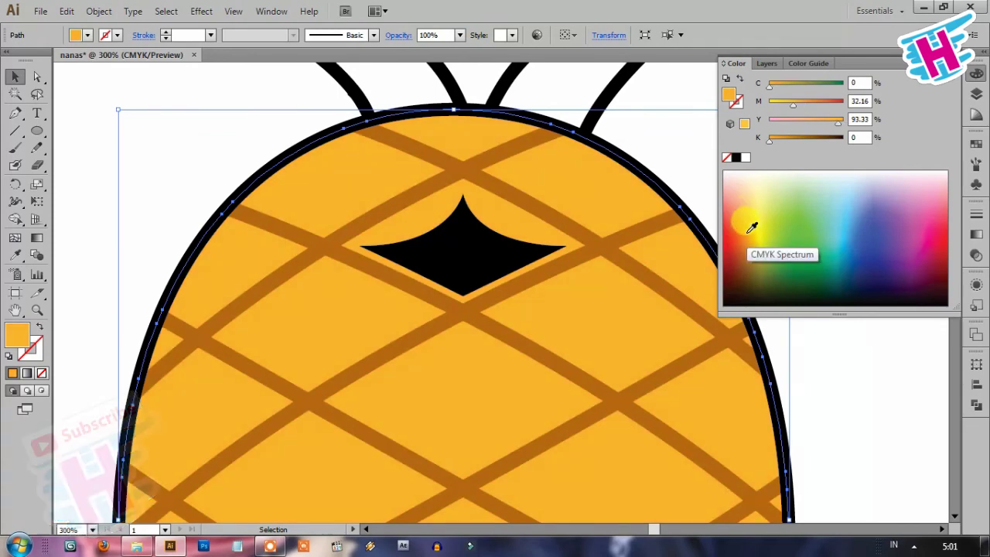
Step: Give the black top-centre diamond the body's orange fill using the Eyedropper
click(750, 229)
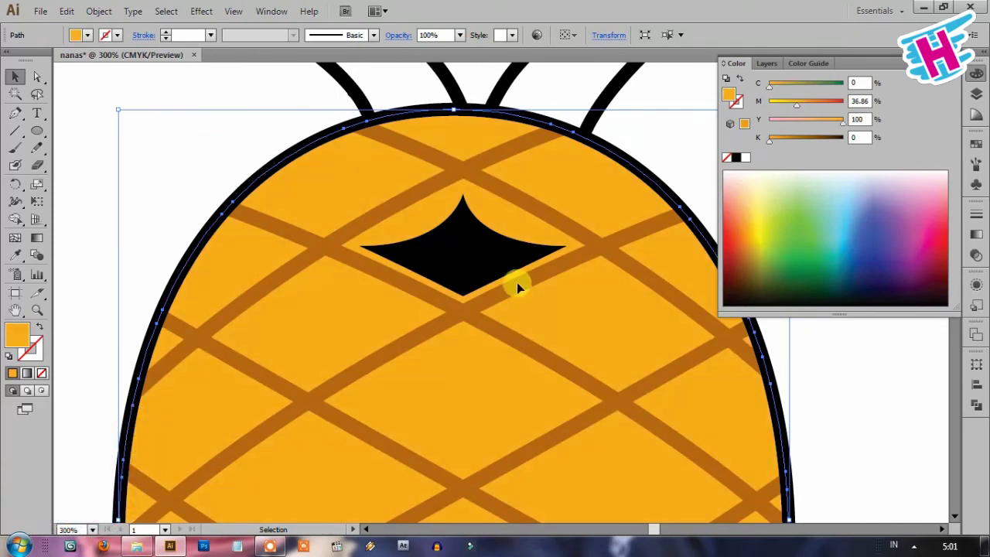
click(477, 252)
key(i)
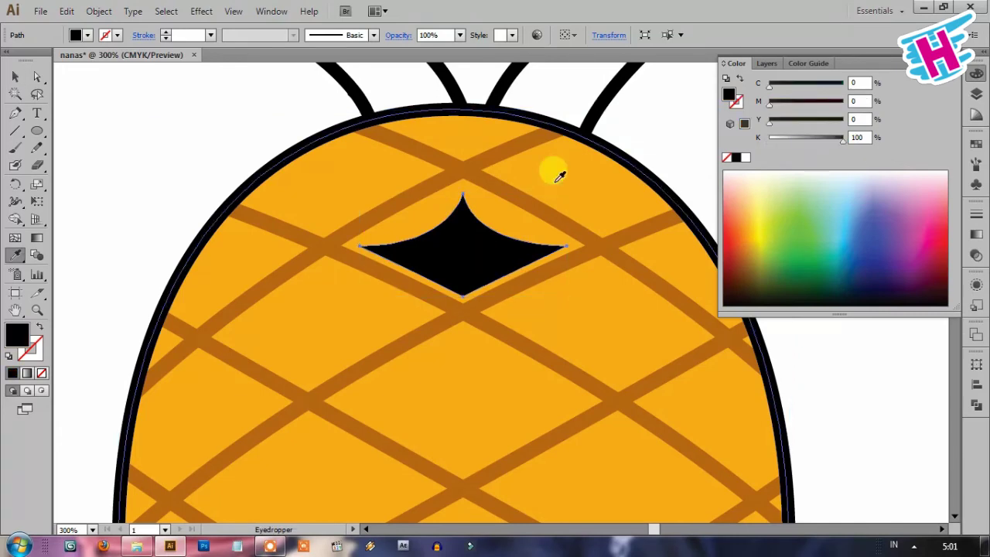
click(552, 165)
key(v)
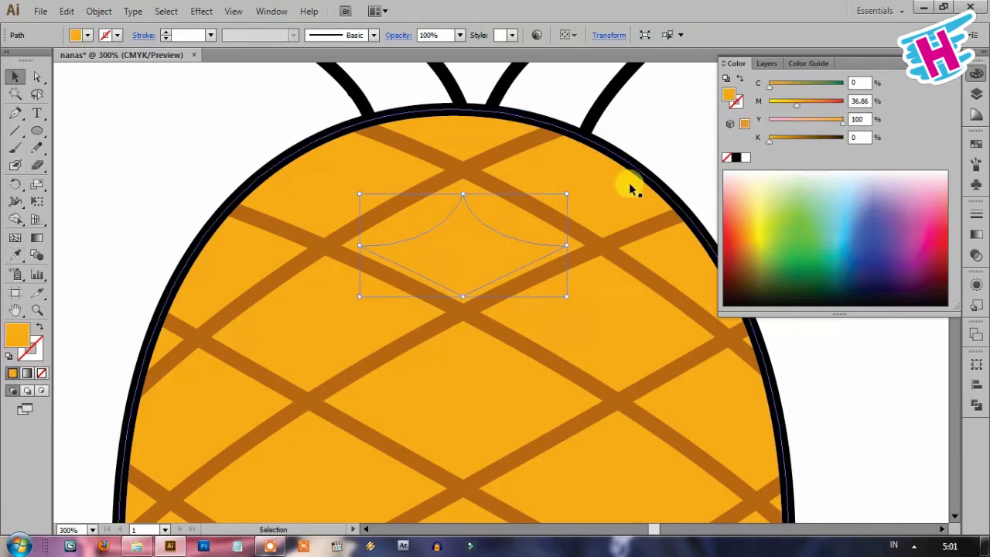
Step: Lighten the diamond to light yellow by lowering Magenta to 23
click(788, 105)
drag(787, 106, 783, 106)
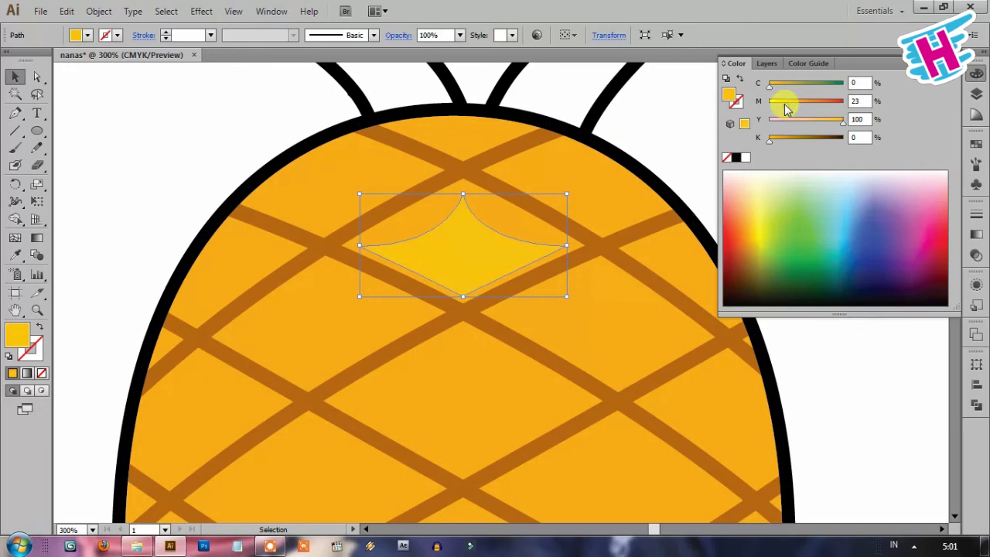
click(850, 390)
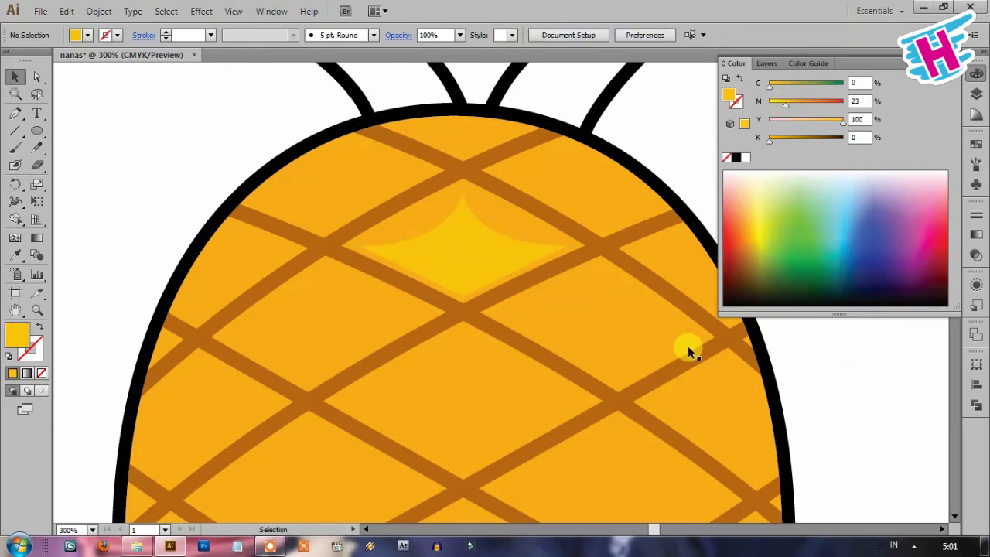
key(ctrl+minus)
key(ctrl+minus)
scroll(568, 238, up, 1)
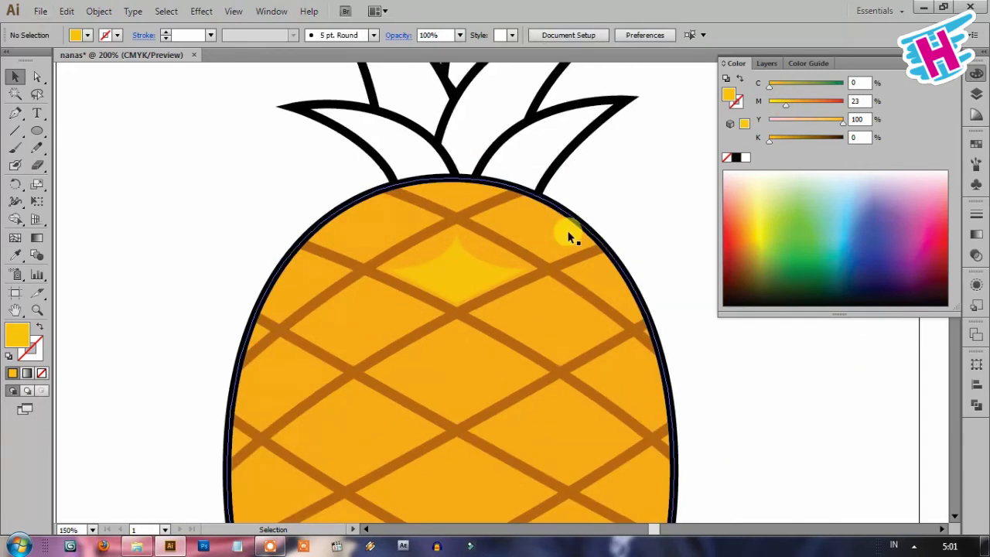
Step: Copy the diamond into the cell below and pull its bottom point down slightly
scroll(533, 166, up, 1)
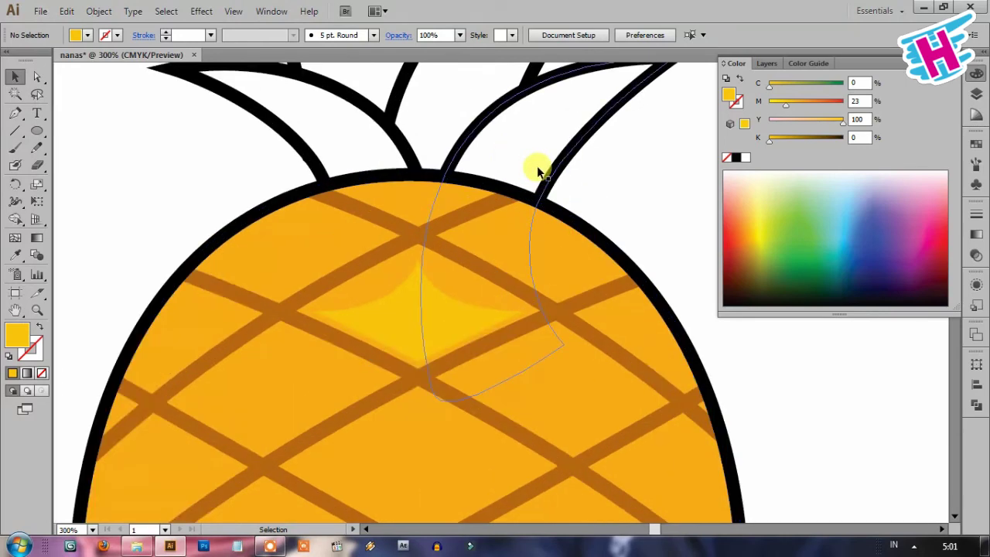
drag(444, 348, 437, 475)
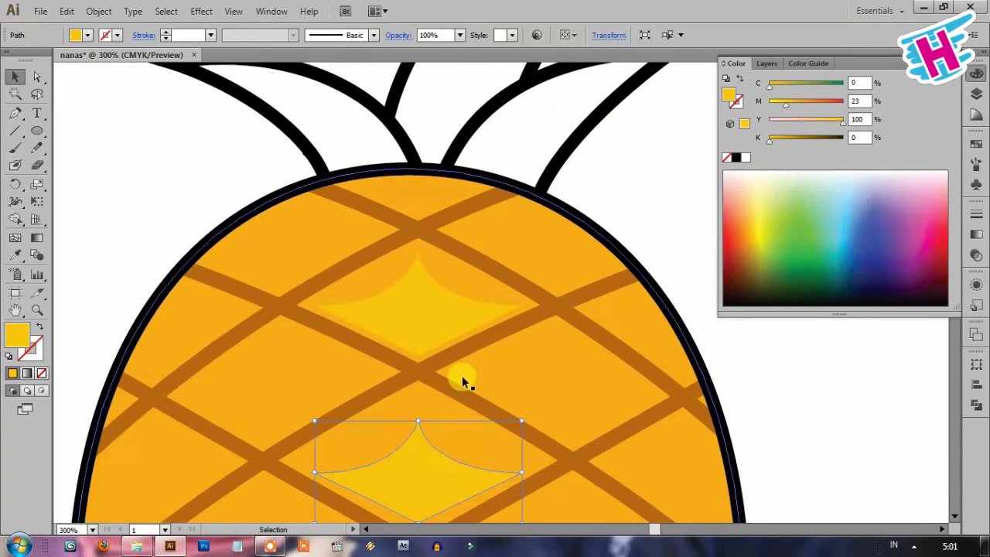
scroll(461, 375, down, 2)
scroll(459, 374, down, 2)
scroll(462, 373, down, 2)
scroll(457, 348, down, 2)
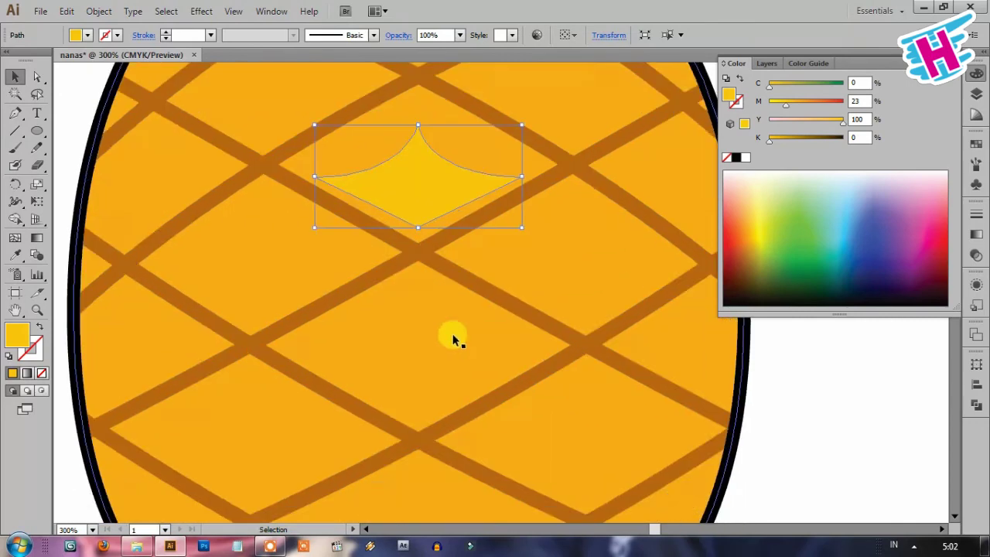
alt+scroll(414, 201, up, 2)
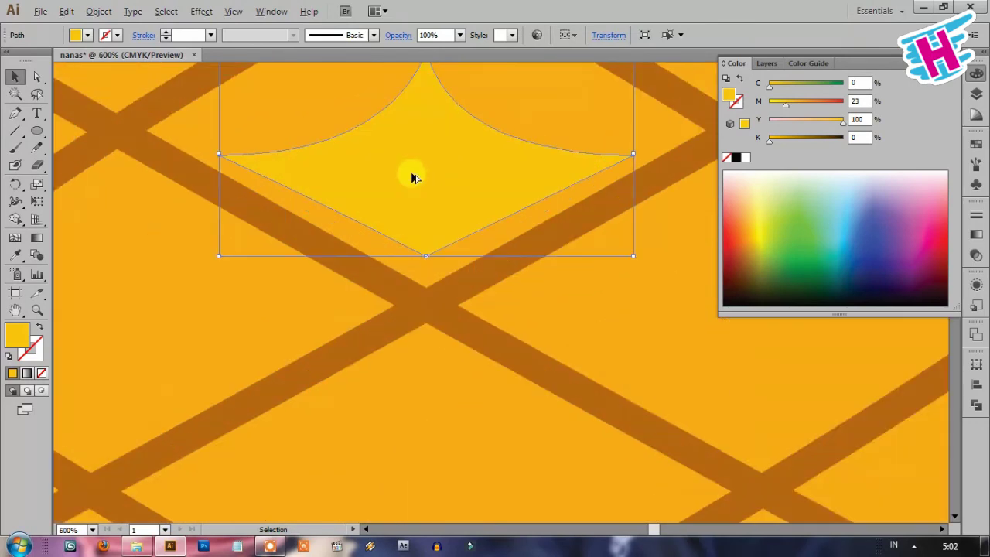
key(a)
mouse_move(426, 256)
mouse_down()
mouse_move(427, 277)
mouse_move(428, 266)
mouse_up()
key(v)
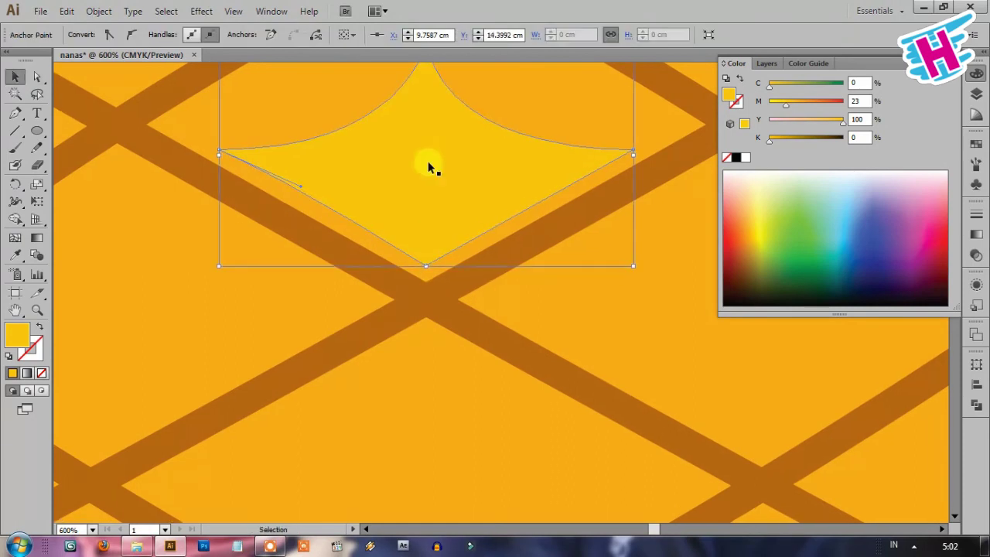
Step: Copy the diamond into the next cell down, then repeat the copy with Ctrl+D
scroll(427, 161, down, 1)
alt+scroll(432, 174, down, 1)
alt+shift+drag(433, 149, 455, 413)
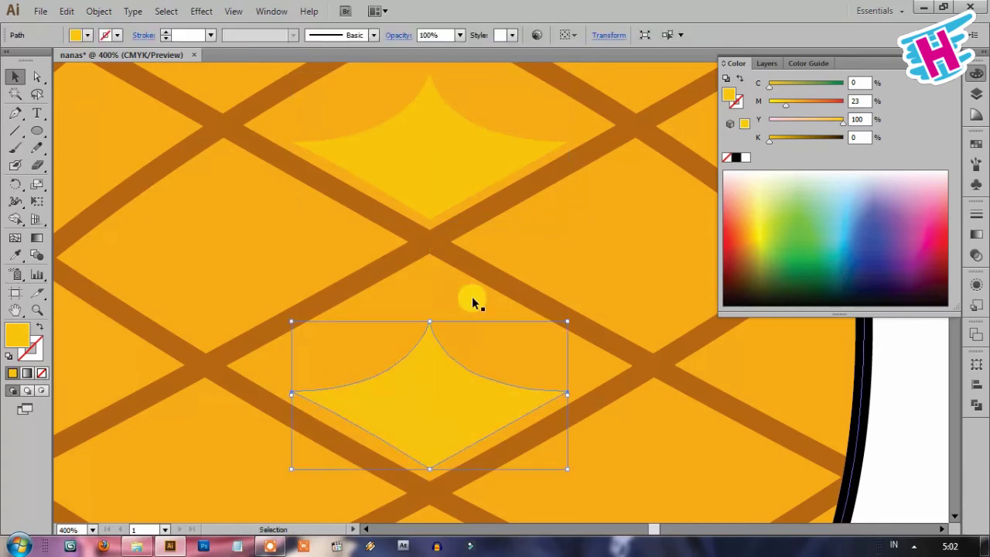
drag(592, 374, 599, 191)
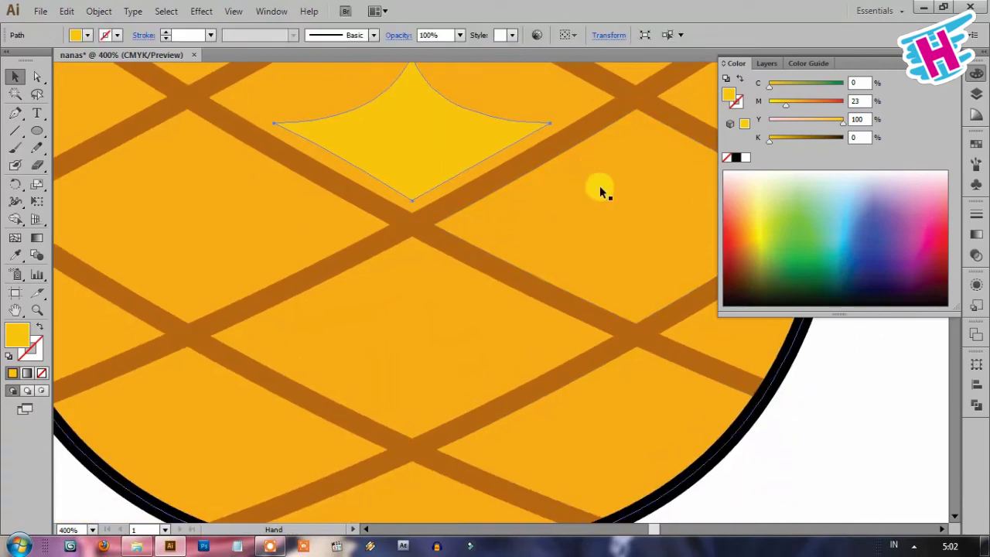
key(ctrl+d)
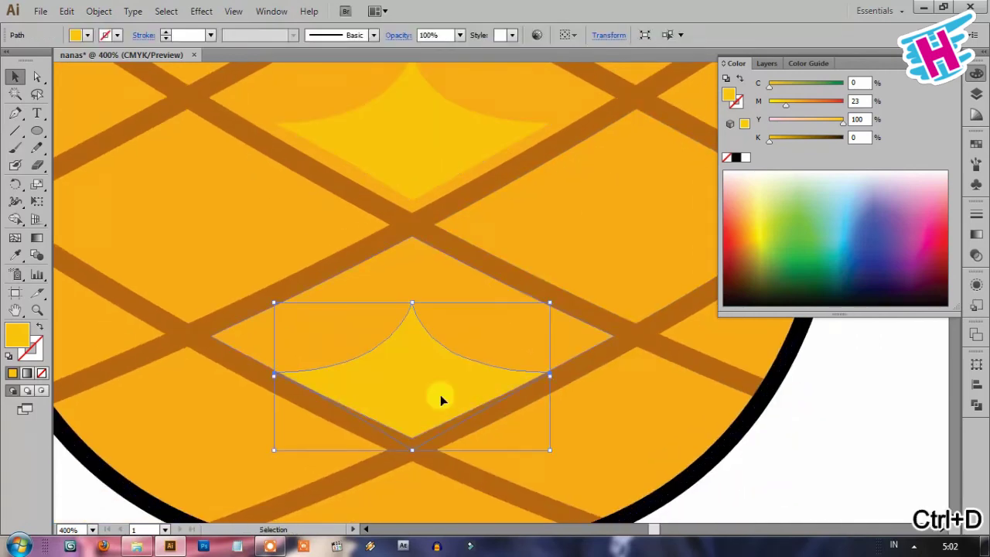
key(ctrl+shift+a)
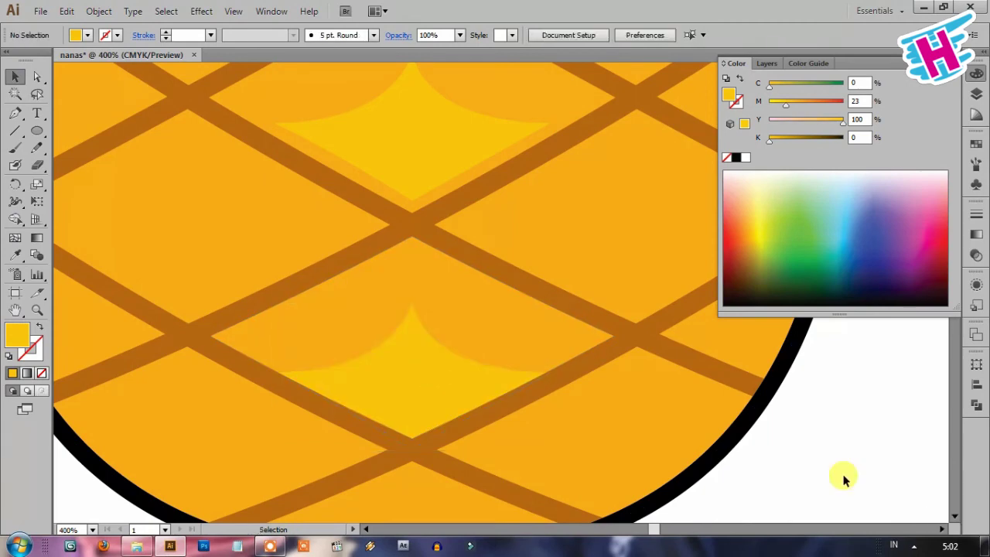
Step: Copy a diamond into the bottom edge cell and trim off the part below the body
drag(824, 474, 791, 349)
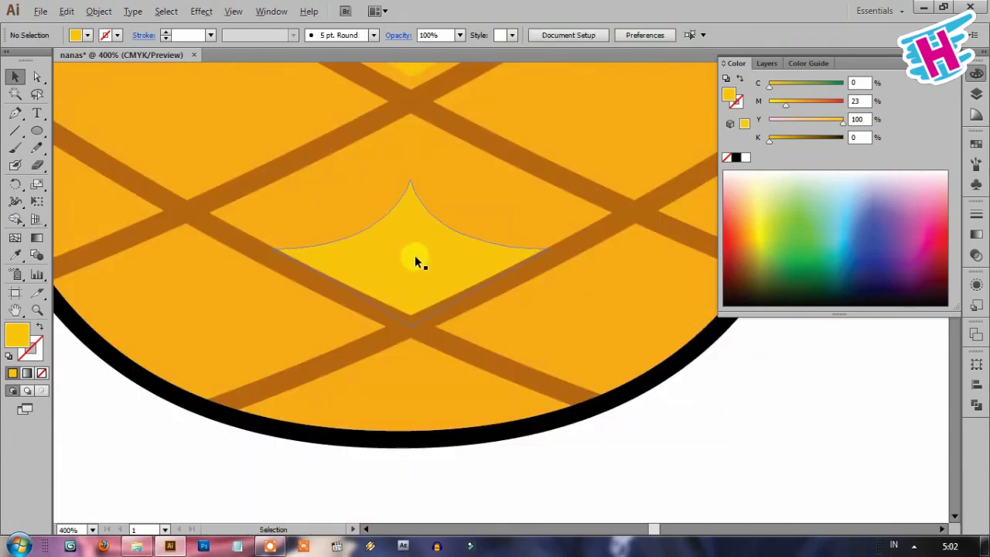
drag(415, 261, 439, 432)
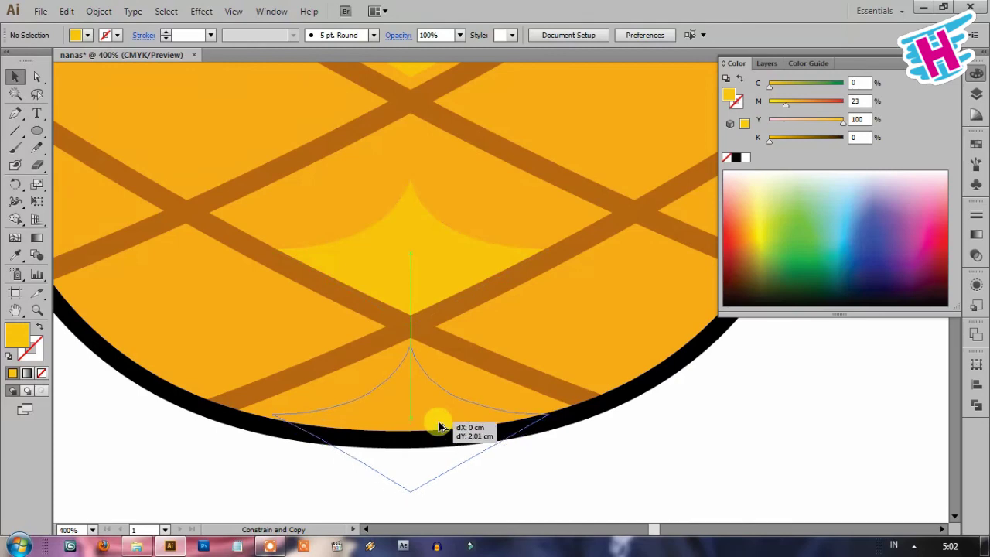
drag(438, 431, 439, 426)
shift+click(88, 316)
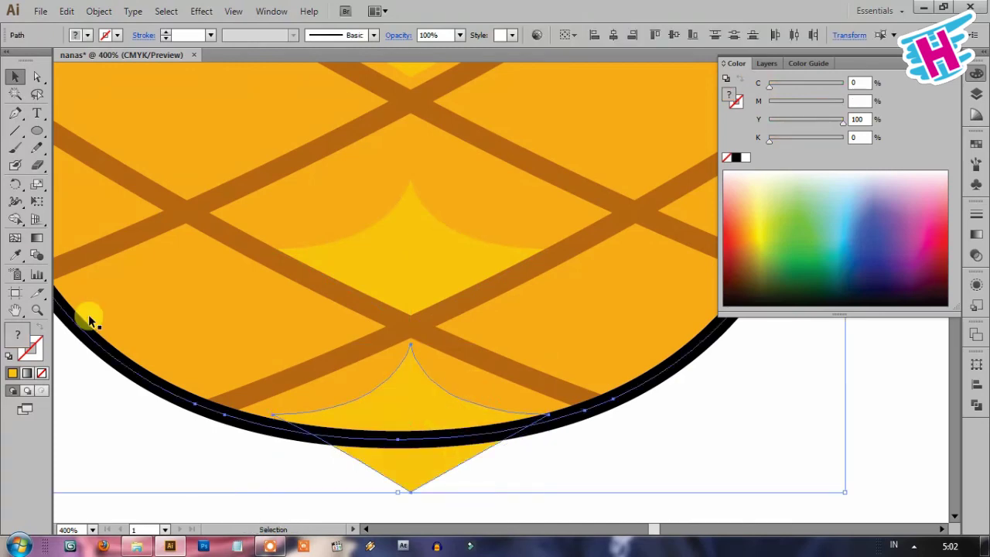
click(16, 219)
alt+click(421, 466)
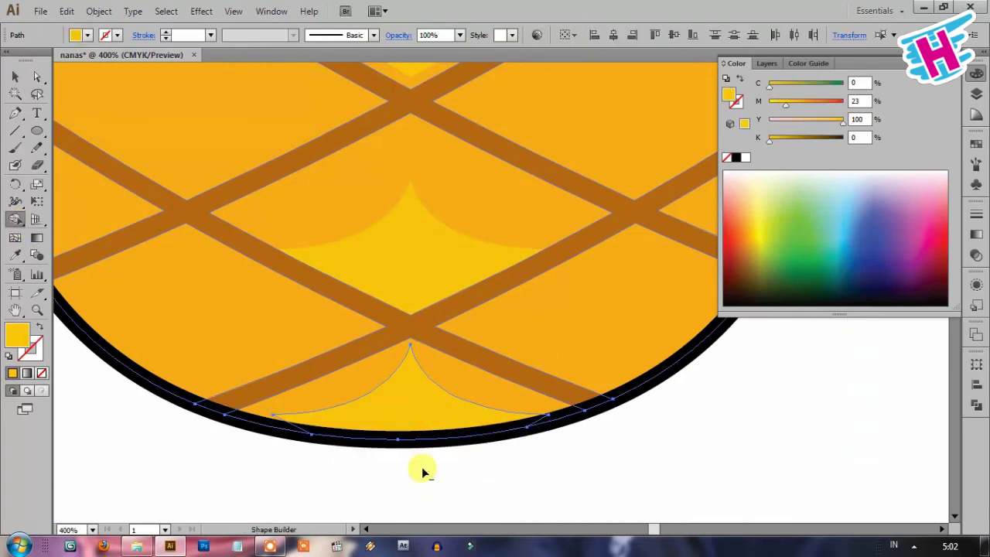
key(v)
click(421, 472)
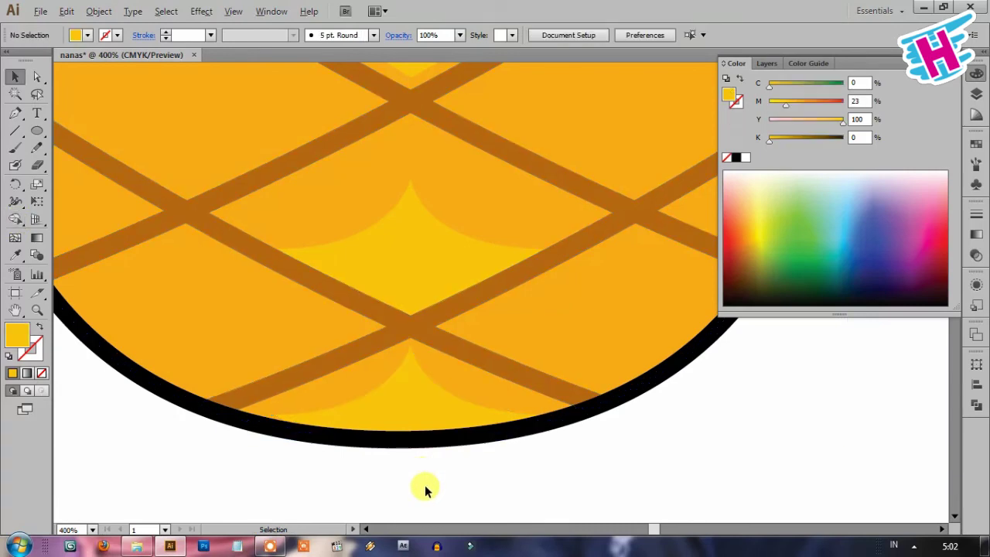
key(ctrl+0)
Step: Copy a diamond up into the top edge cell and squash it to fit
scroll(471, 376, up, 2)
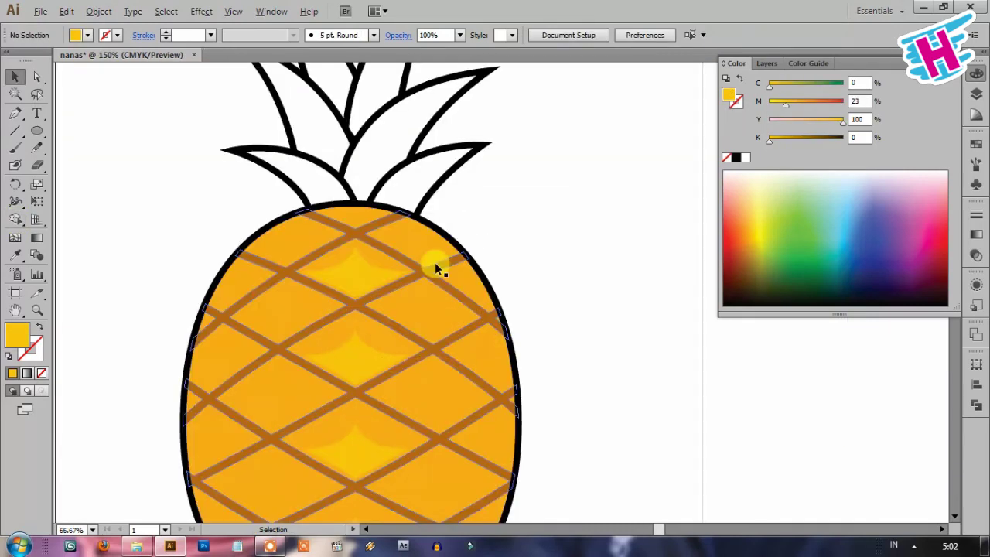
scroll(437, 268, up, 2)
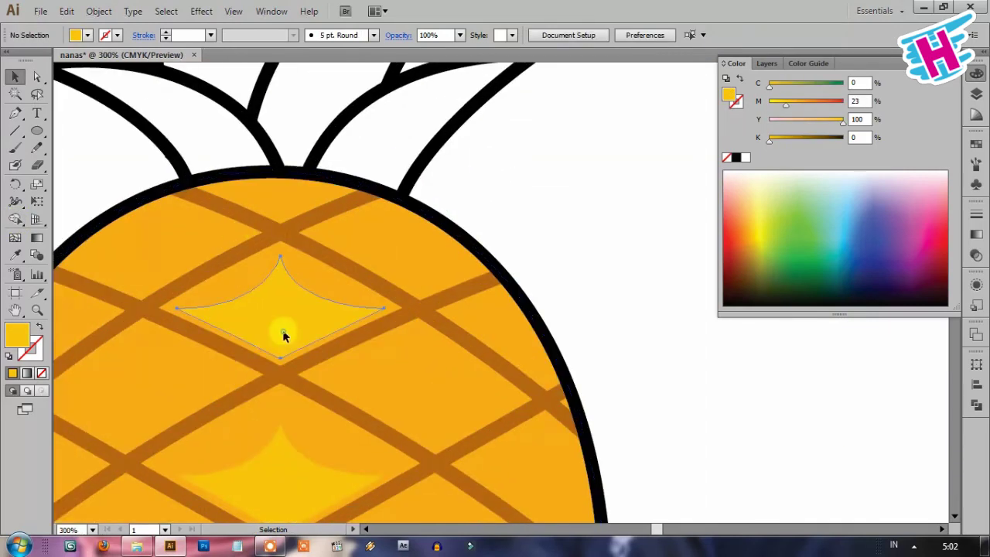
drag(283, 331, 266, 207)
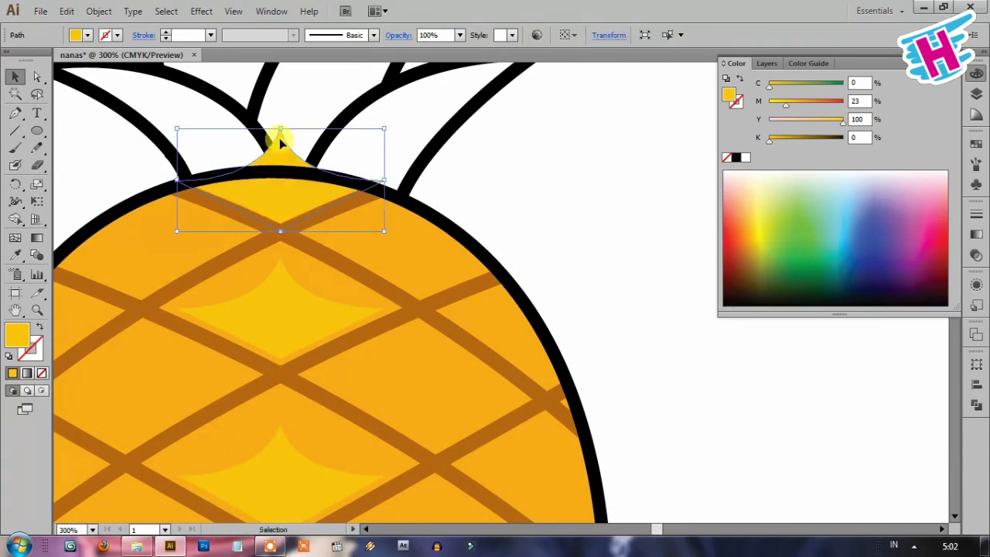
drag(279, 138, 279, 185)
click(530, 209)
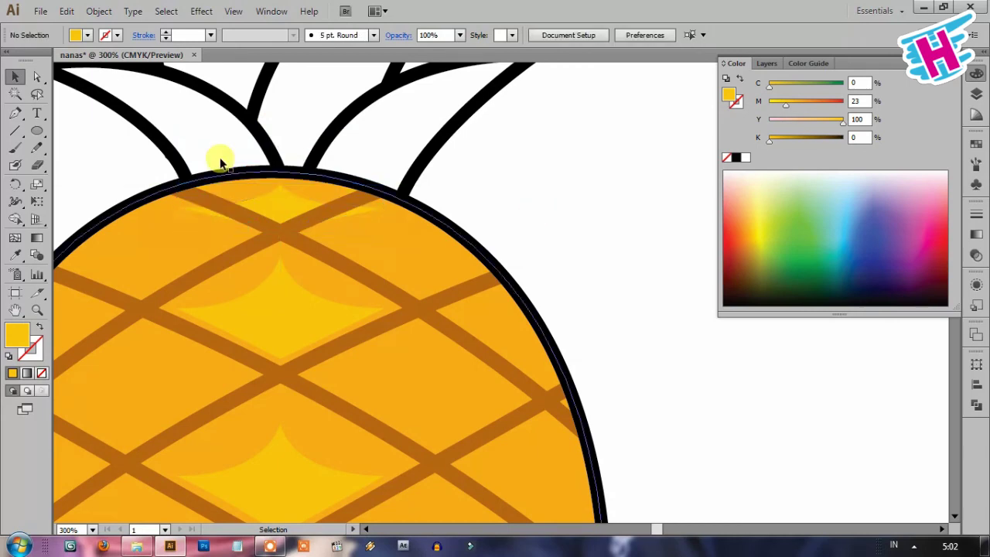
Step: Trim the top highlight's left and right points with the Shape Builder
scroll(221, 155, up, 3)
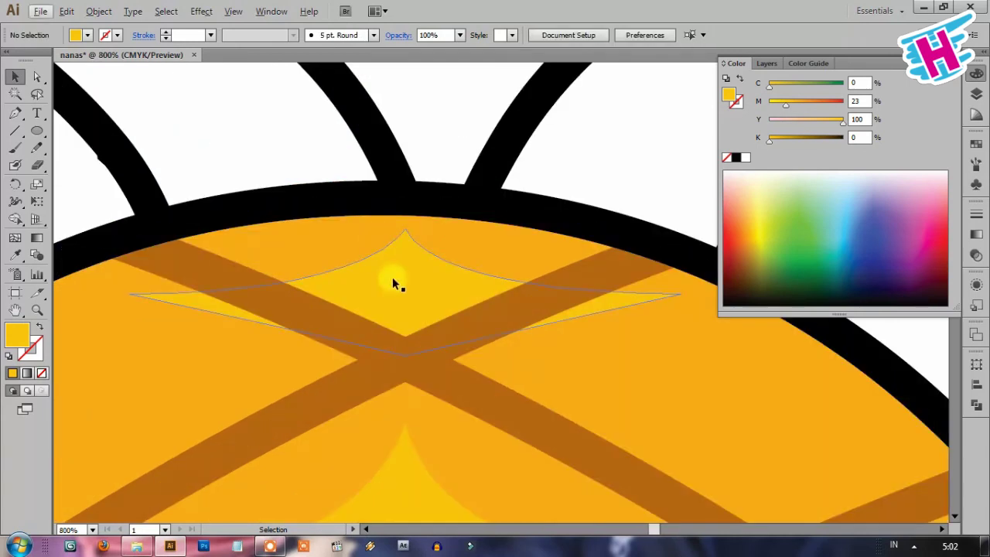
click(512, 312)
shift+click(77, 271)
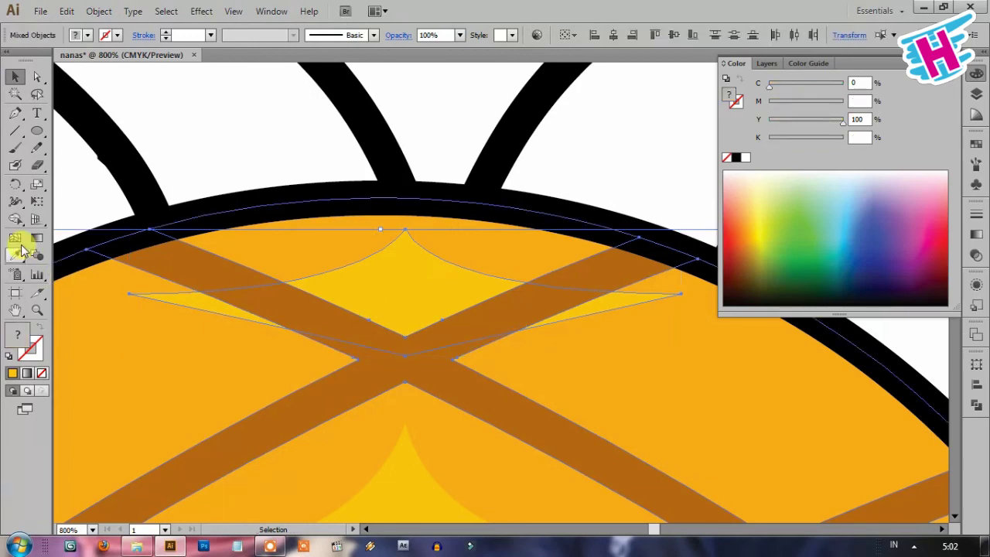
click(15, 219)
alt+click(177, 312)
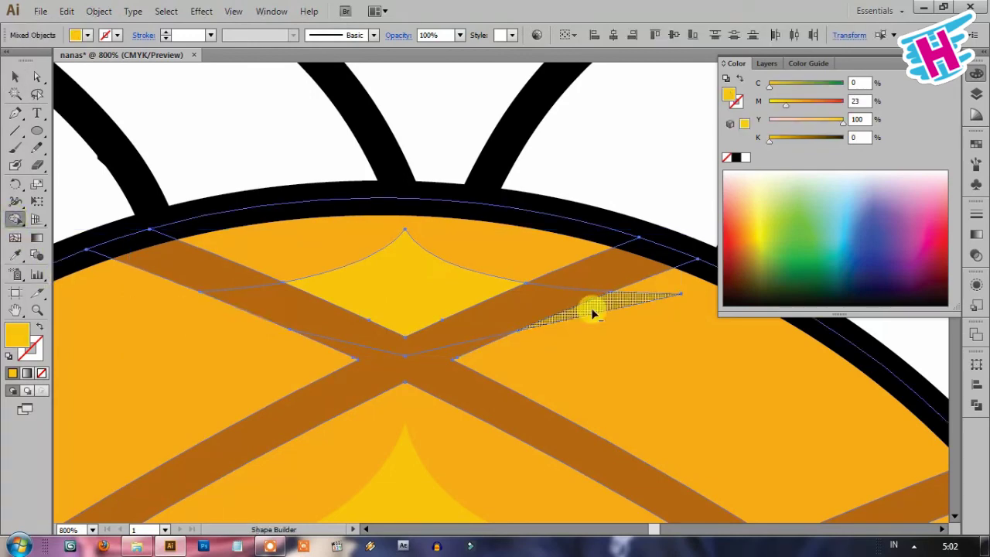
alt+click(626, 302)
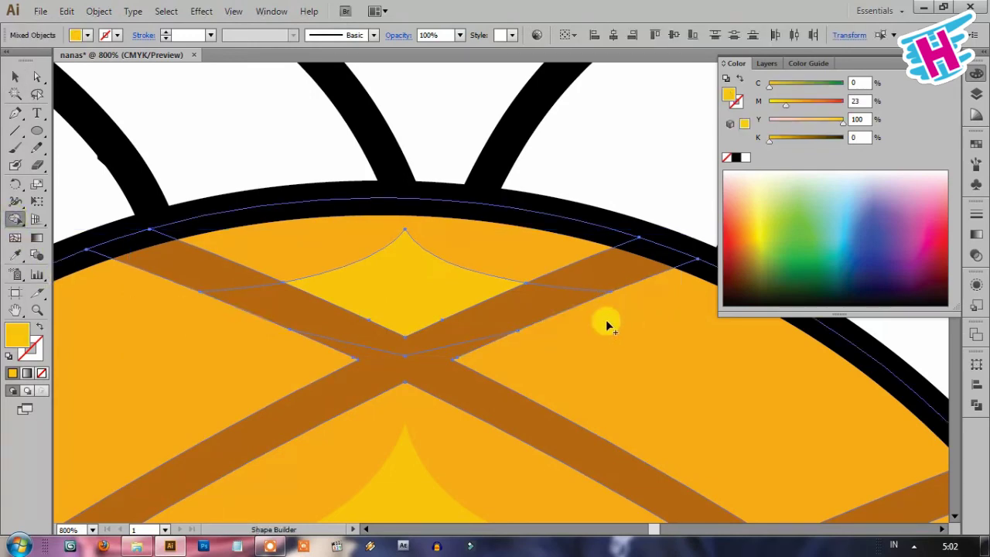
key(v)
scroll(310, 214, down, 3)
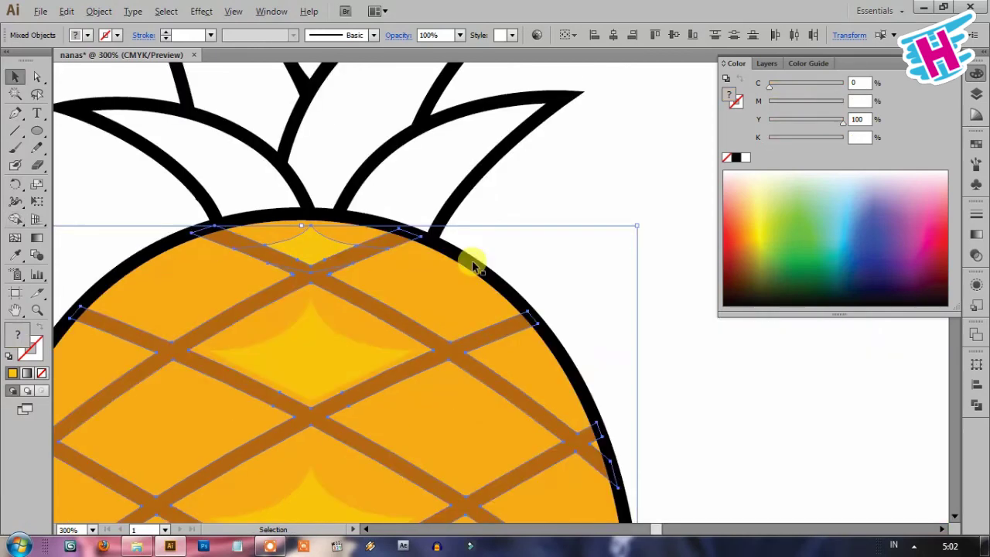
Step: Place a highlight copy in the upper-right cell and narrow it to fit
click(583, 267)
scroll(510, 329, up, 1)
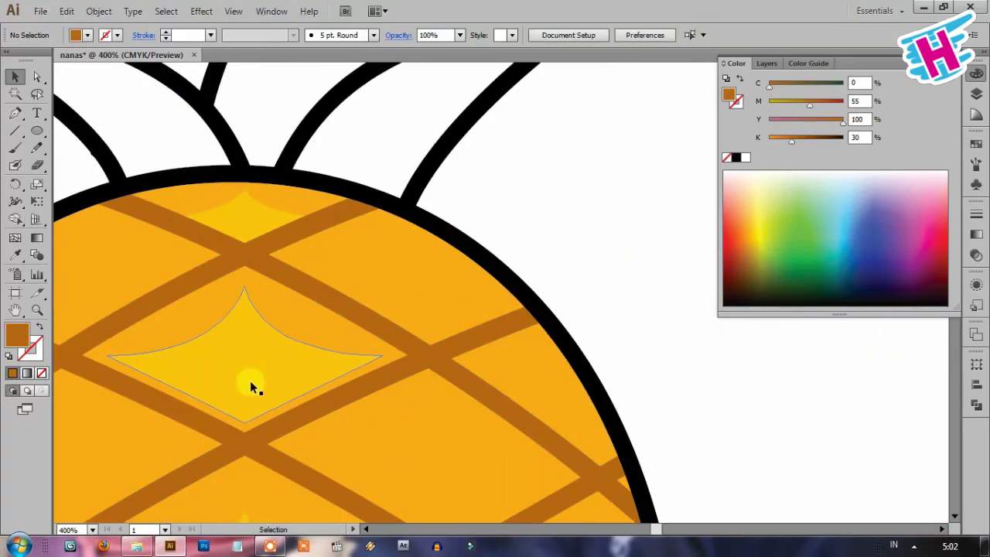
drag(249, 380, 461, 320)
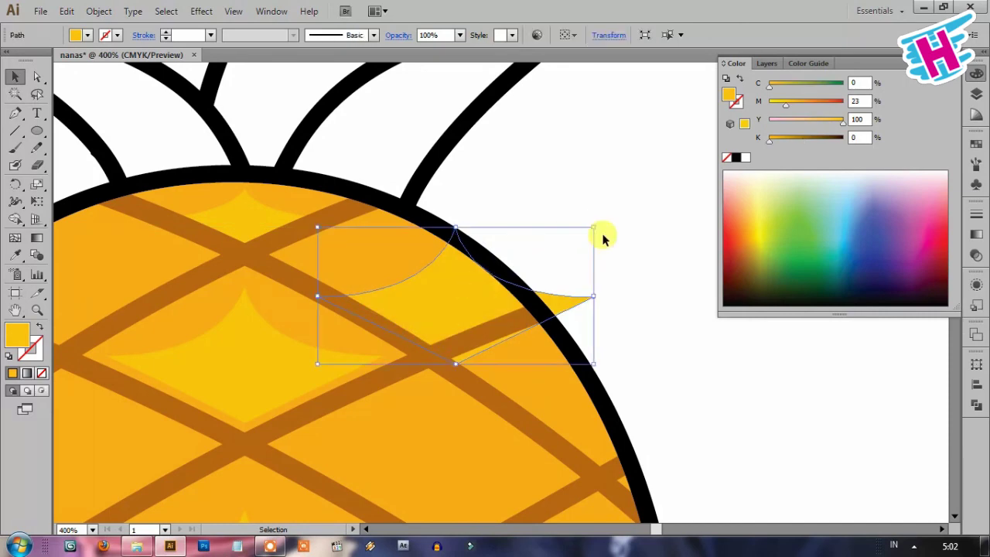
mouse_move(594, 229)
mouse_down()
mouse_move(567, 233)
mouse_move(556, 250)
mouse_up()
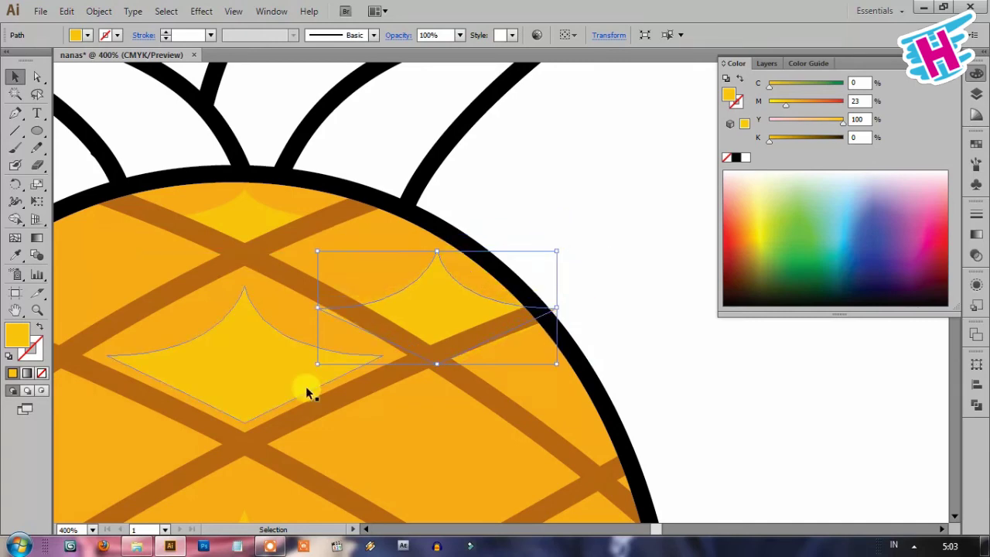
drag(315, 360, 329, 350)
drag(561, 301, 542, 301)
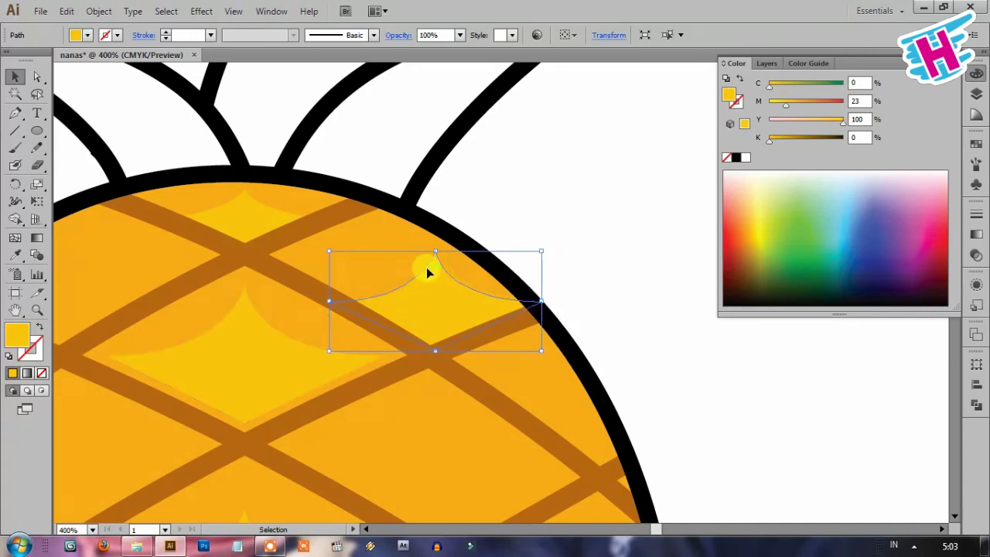
Step: Try moving the highlight's left and top anchors, then undo those edits and deselect
key(a)
drag(327, 306, 353, 313)
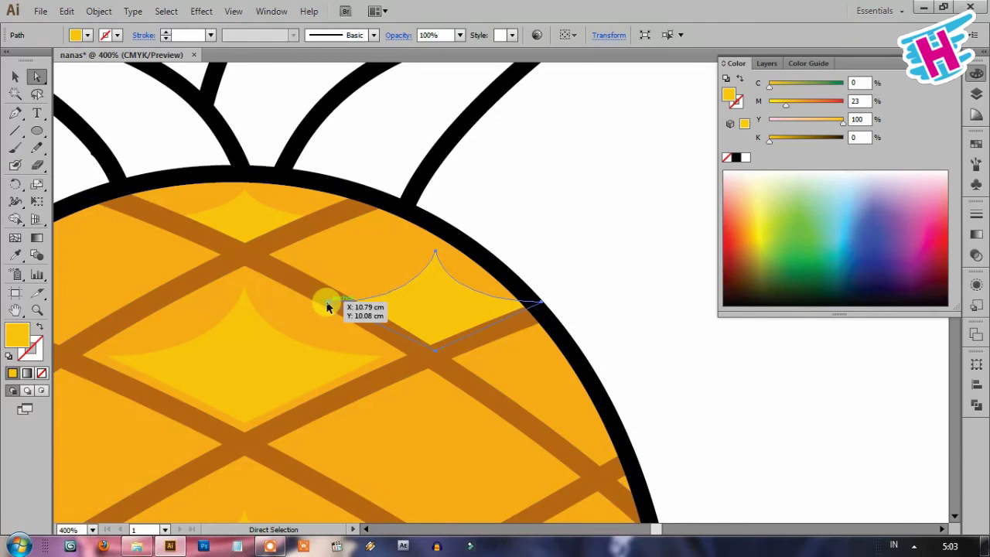
drag(435, 256, 457, 258)
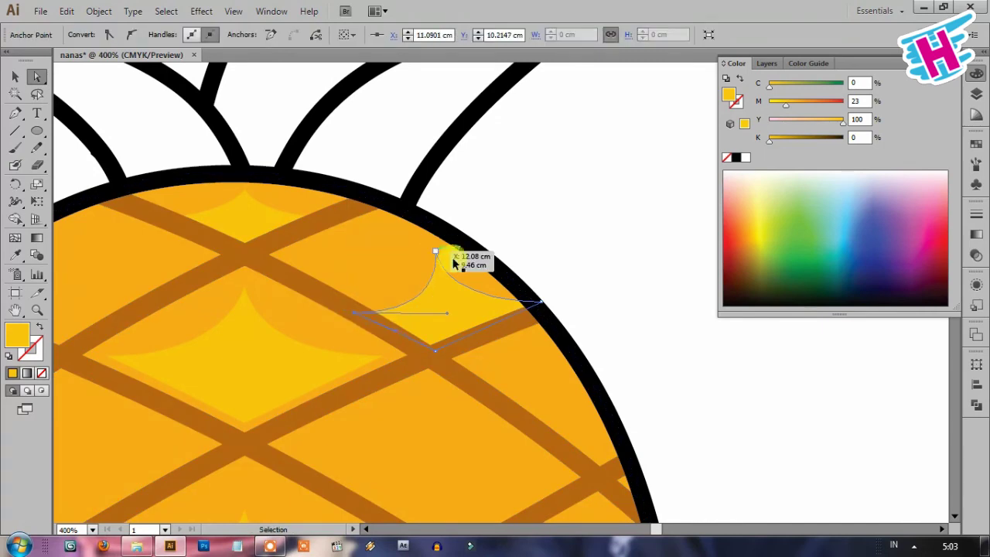
key(ctrl+z)
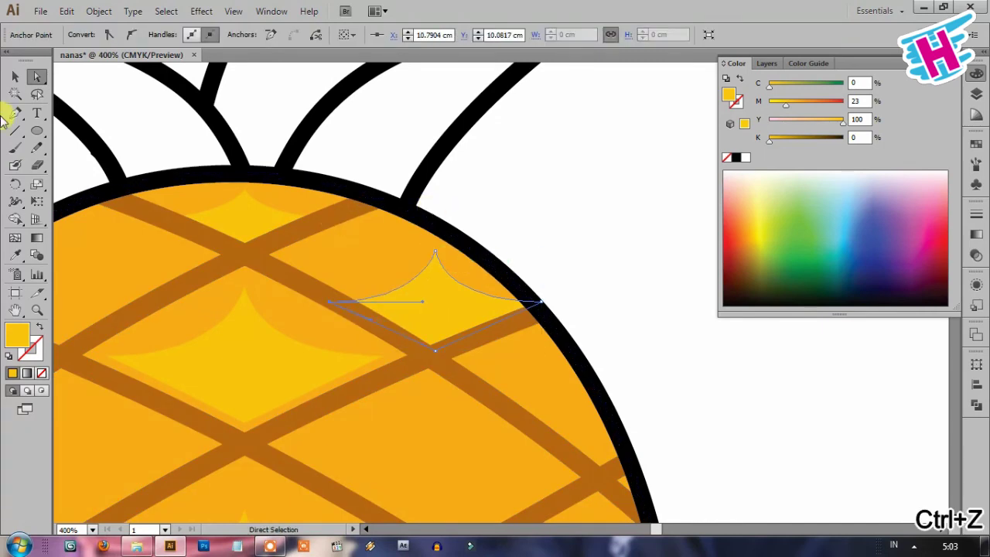
click(14, 77)
click(586, 214)
Step: Copy the highlight straight left into an upper-left cell and reposition it
scroll(611, 234, down, 3)
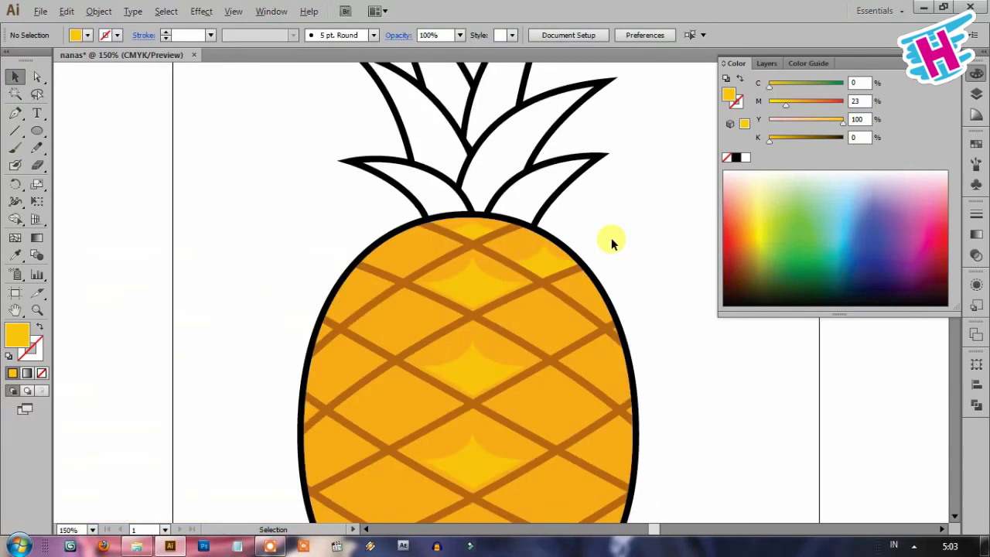
scroll(467, 253, up, 2)
drag(617, 293, 329, 301)
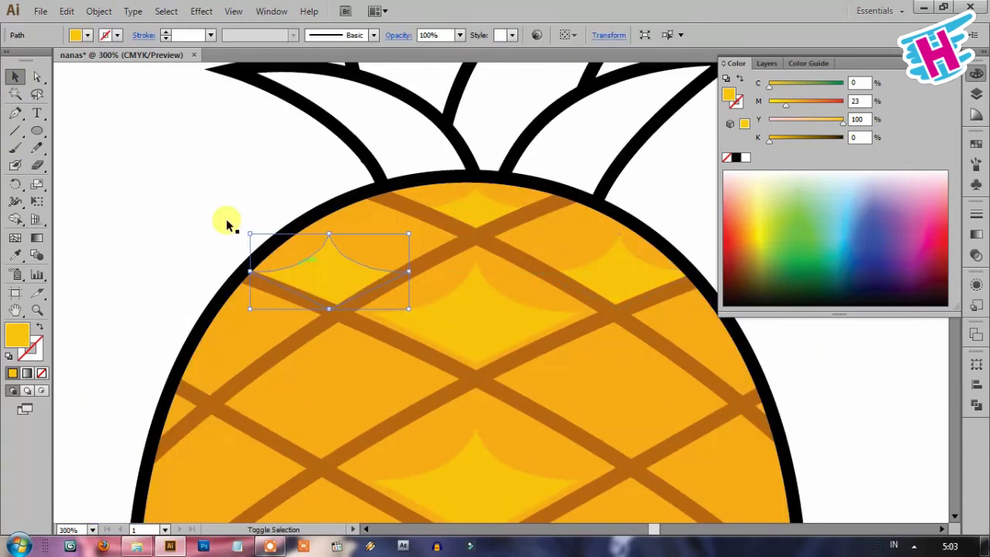
click(201, 198)
scroll(320, 346, down, 3)
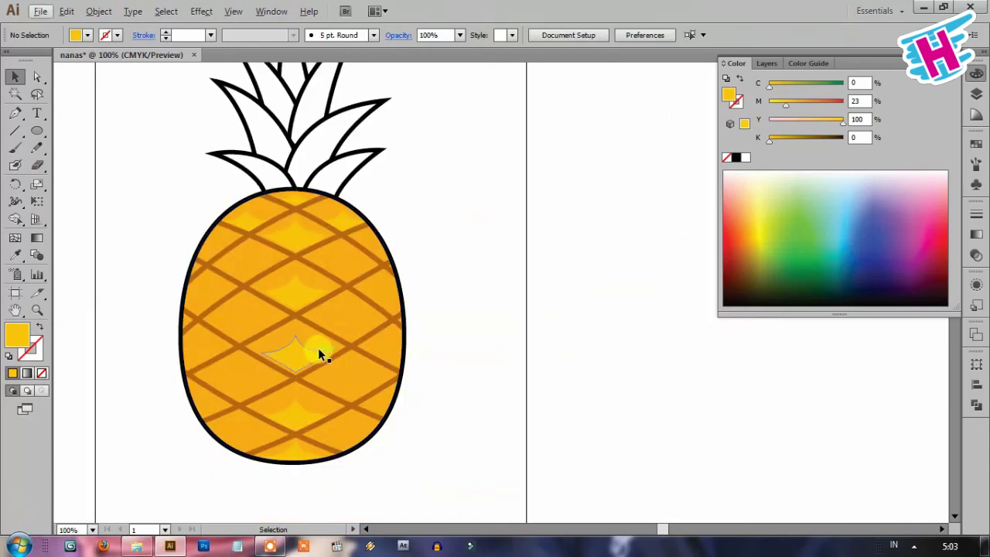
scroll(220, 220, up, 2)
scroll(443, 312, up, 1)
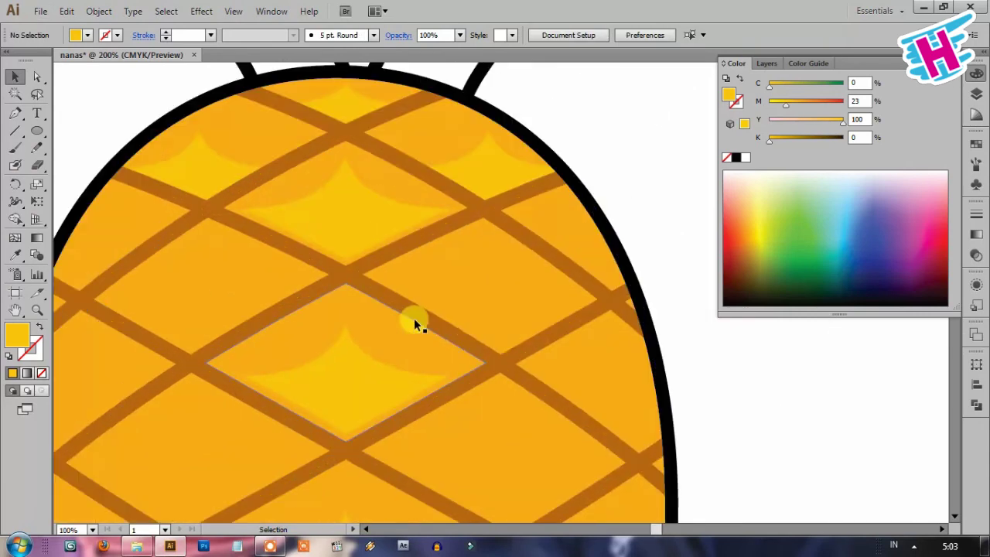
mouse_move(336, 209)
mouse_down()
mouse_move(482, 163)
mouse_move(491, 316)
mouse_move(176, 328)
mouse_move(191, 327)
mouse_up()
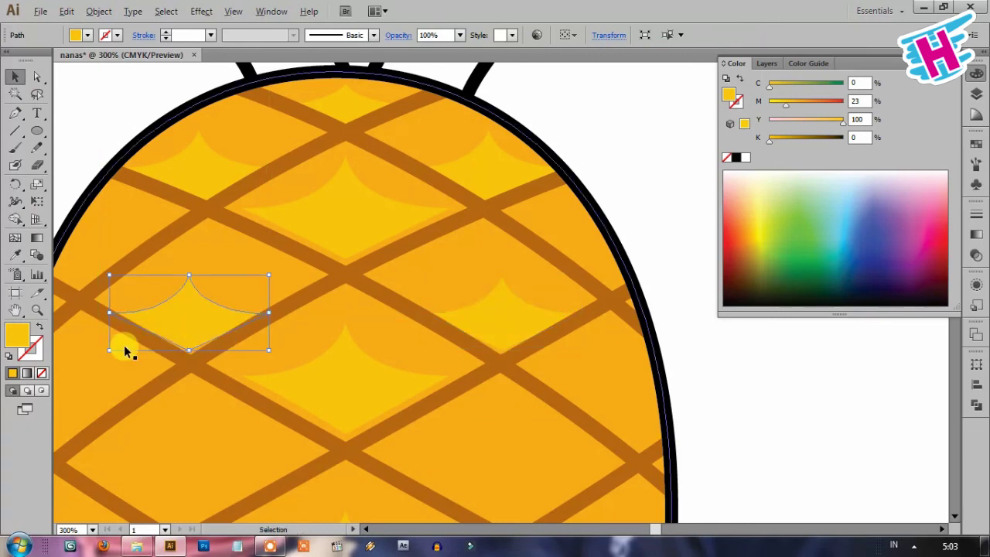
Step: Raise the upper-left highlight's top anchor point to fit its cell
alt+scroll(125, 350, up, 2)
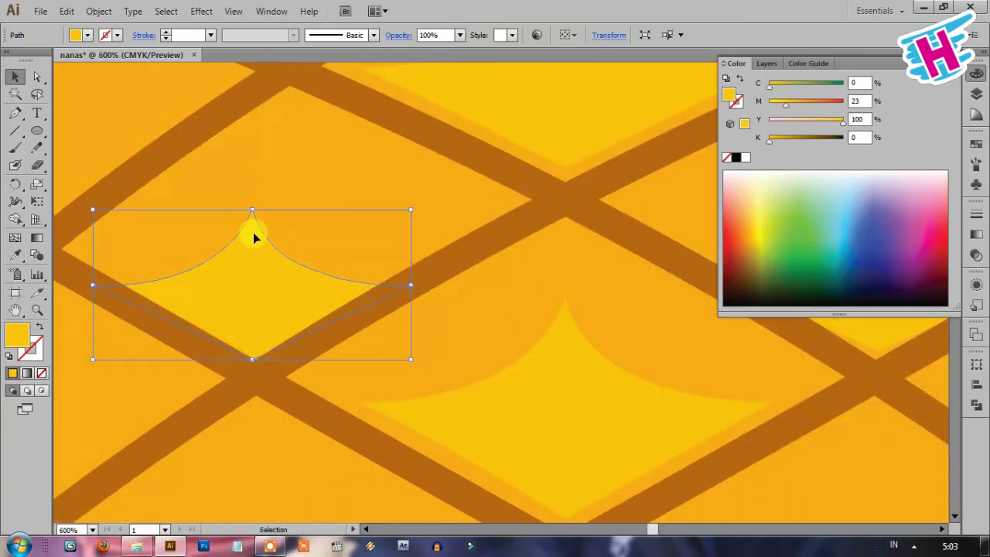
mouse_move(251, 209)
mouse_down()
mouse_move(253, 188)
mouse_move(288, 188)
mouse_up()
key(a)
click(252, 189)
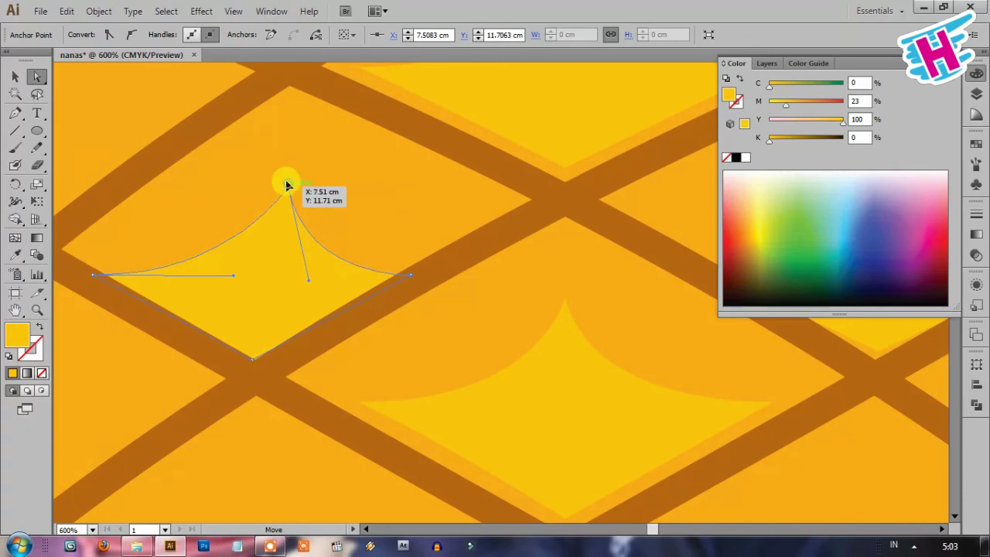
scroll(185, 267, down, 1)
scroll(539, 239, up, 1)
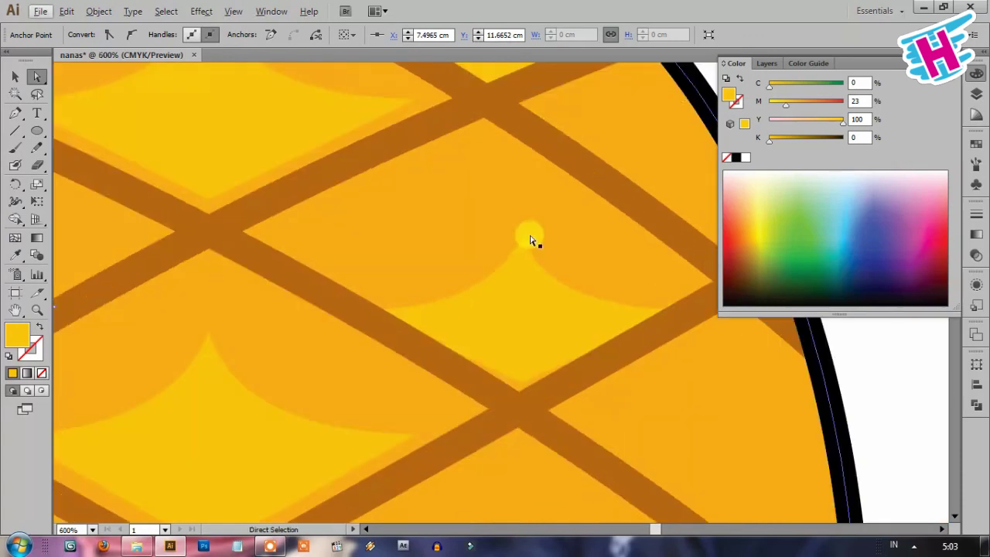
drag(529, 234, 488, 232)
Step: Copy a highlight into the left edge cell and reshape it, pulling its tip past the outline
scroll(434, 224, down, 4)
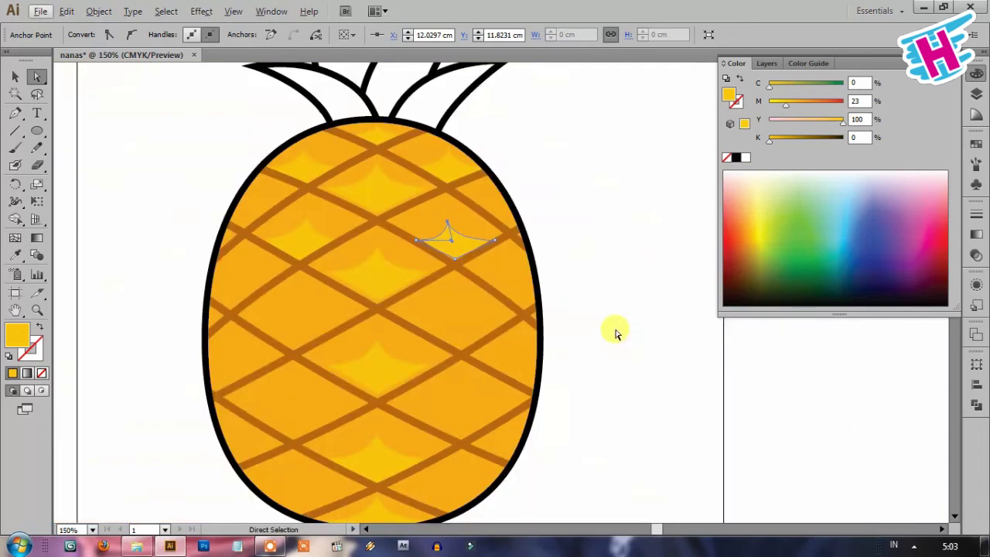
click(592, 325)
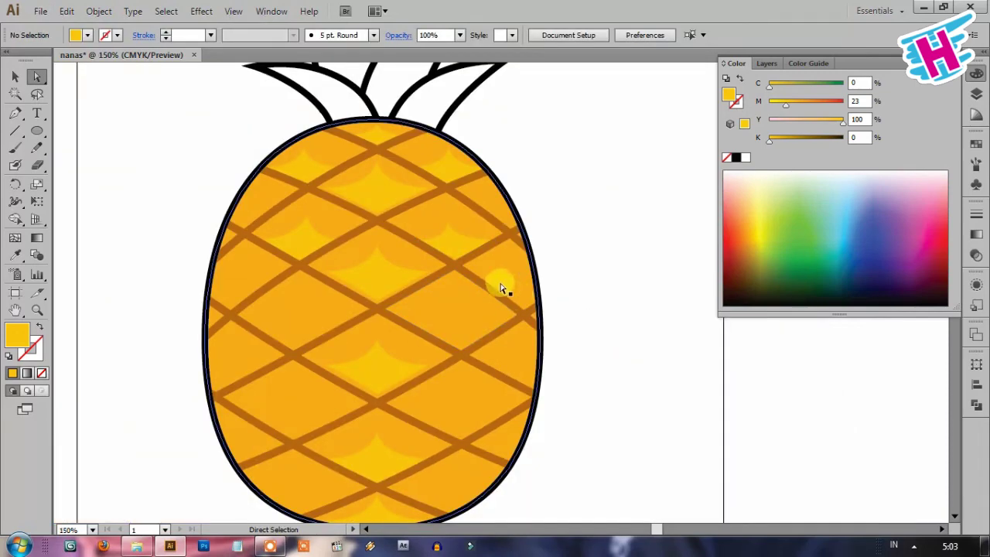
click(14, 77)
scroll(242, 188, up, 3)
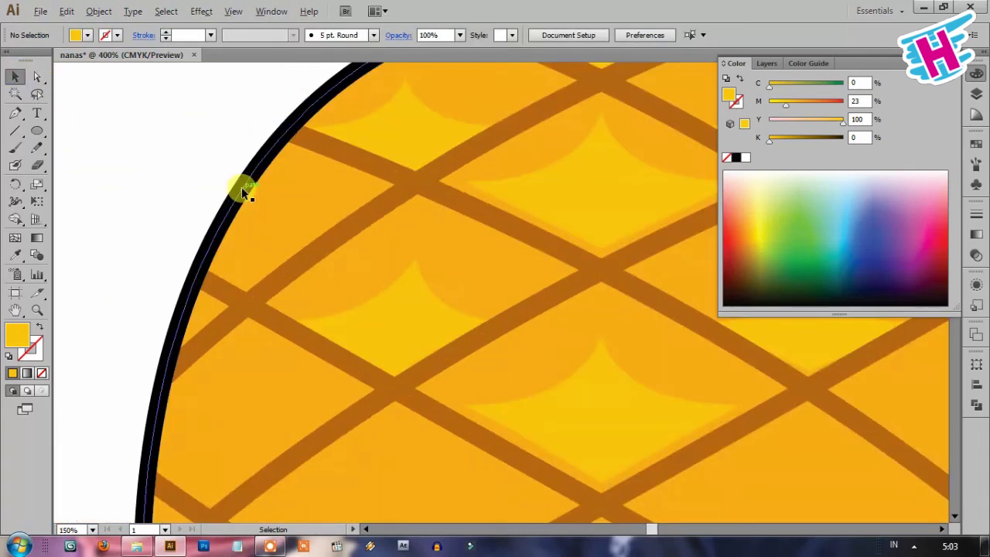
drag(241, 186, 264, 259)
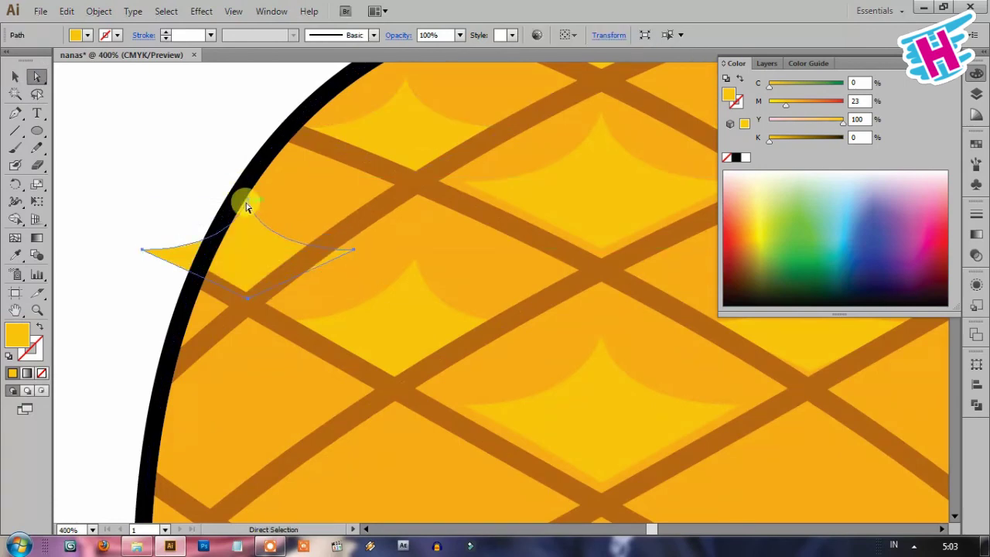
key(a)
drag(266, 193, 266, 194)
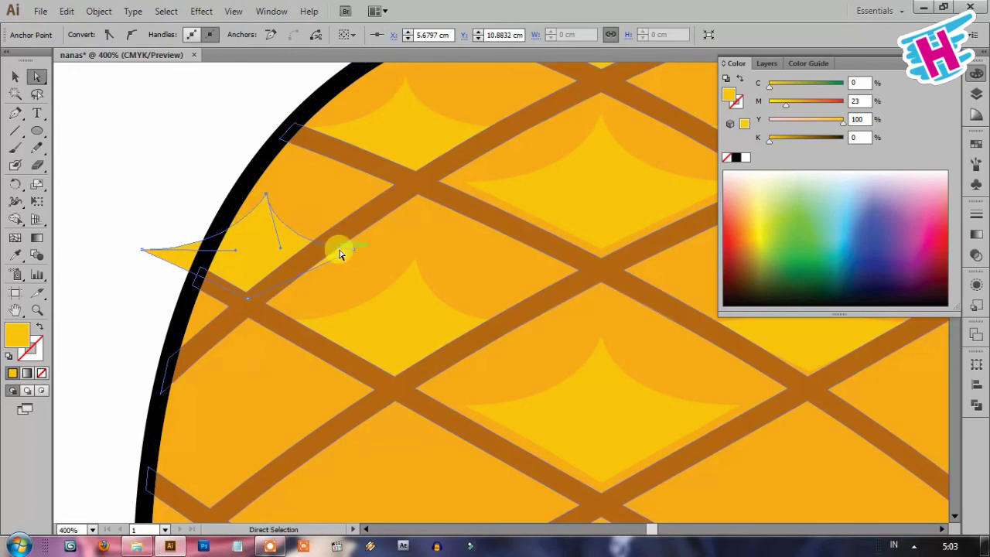
drag(355, 255, 328, 233)
click(150, 252)
drag(151, 251, 141, 249)
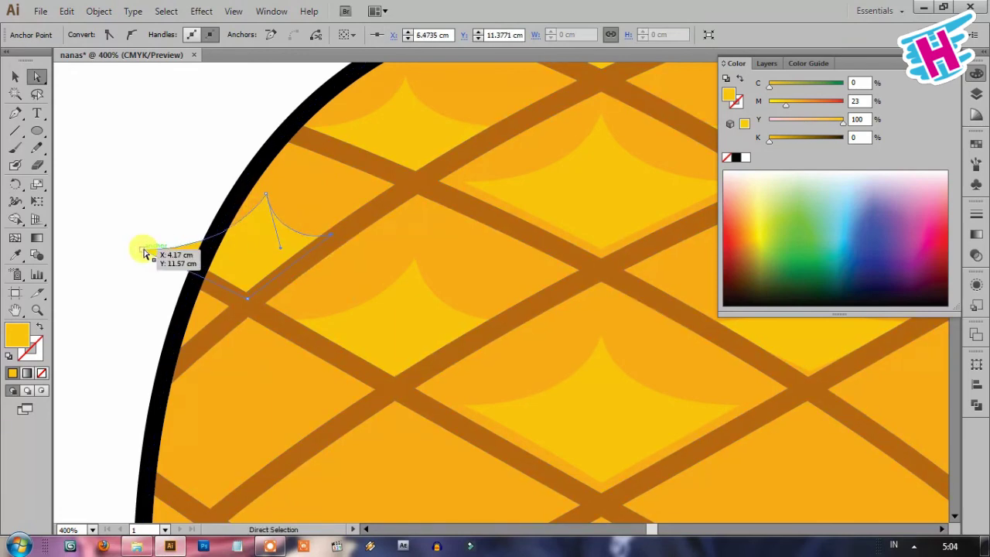
Step: Copy the left edge highlight straight across to the right side
click(128, 181)
scroll(130, 180, down, 3)
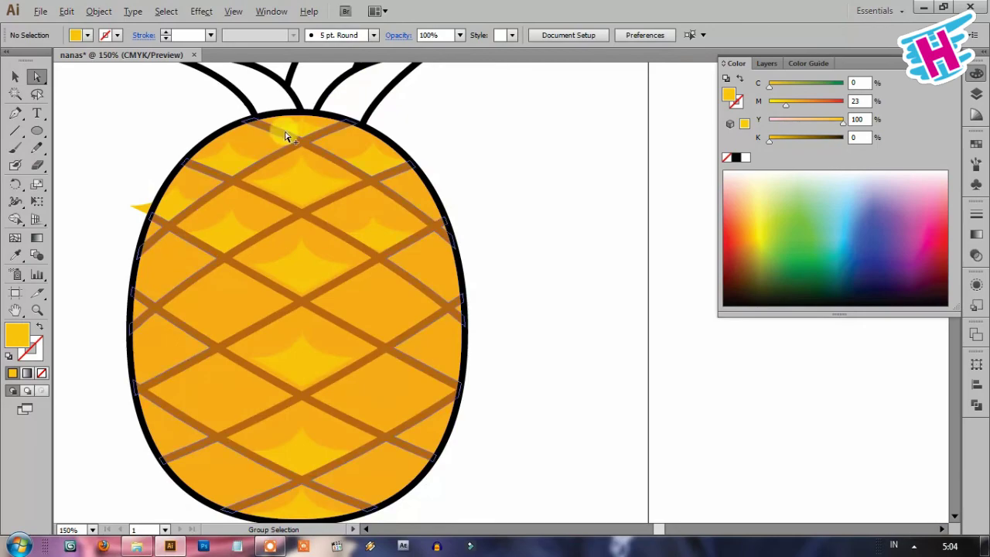
scroll(285, 138, up, 1)
click(14, 76)
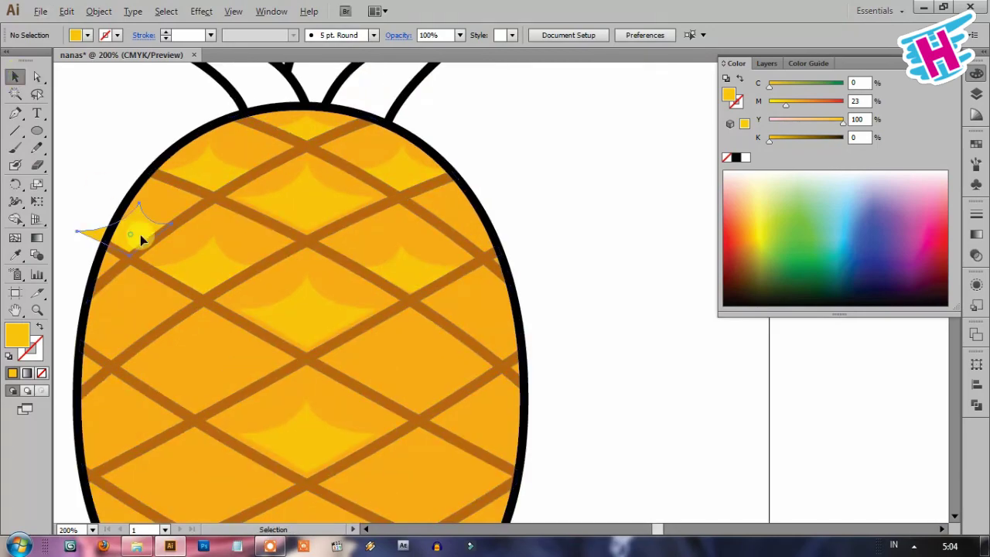
drag(140, 234, 497, 238)
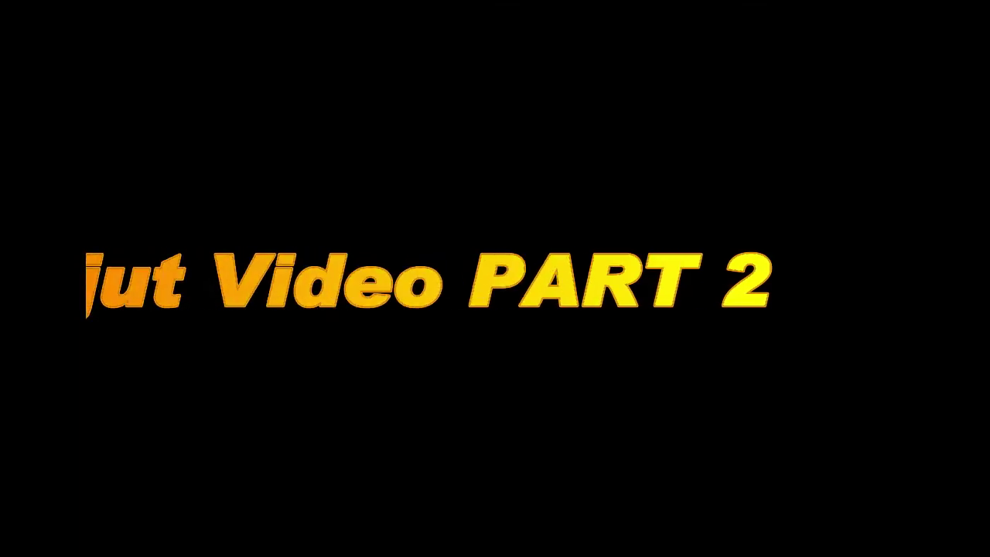